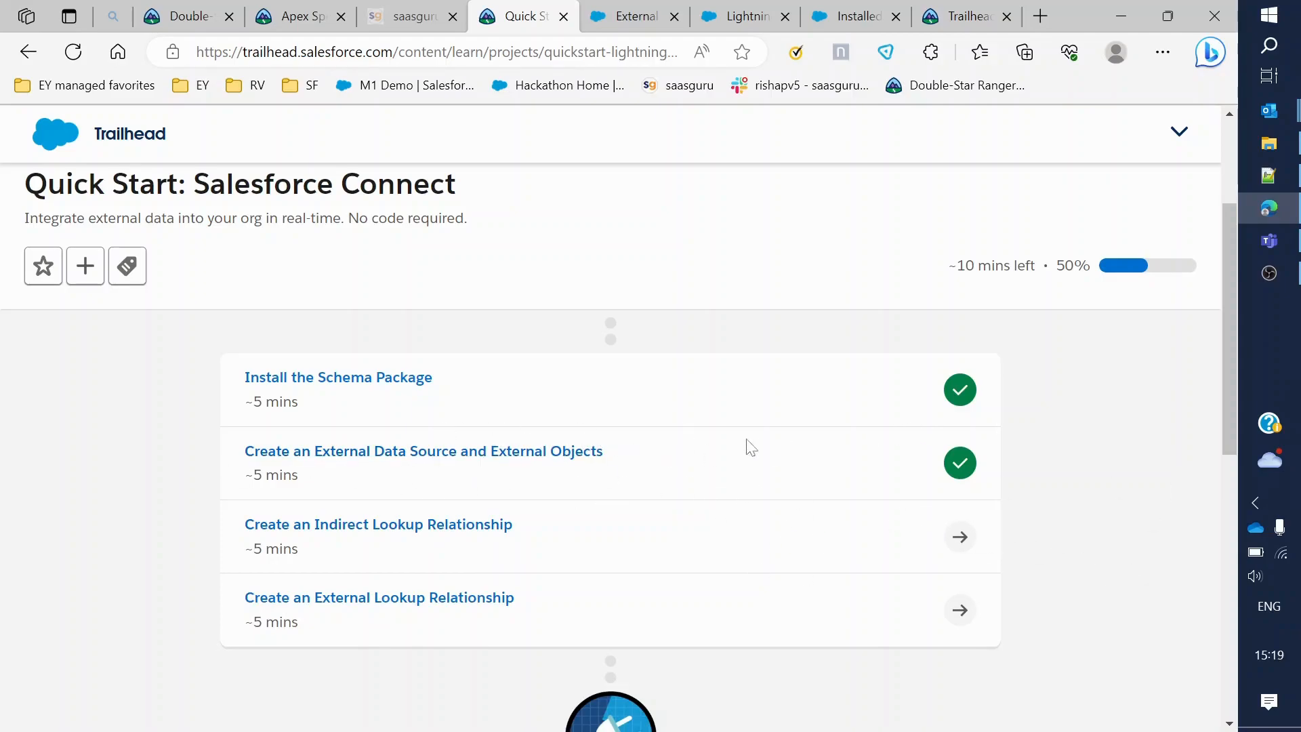
Examine the OrderDB external data source in Salesforce Setup, including its parameters, authentication settings and external objects
{"action": "left_click", "coordinate": [634, 17]}
{"action": "scroll", "coordinate": [518, 440], "scroll_direction": "down", "scroll_amount": 3}
{"action": "scroll", "coordinate": [519, 440], "scroll_direction": "up", "scroll_amount": 5}
{"action": "left_click", "coordinate": [518, 15]}
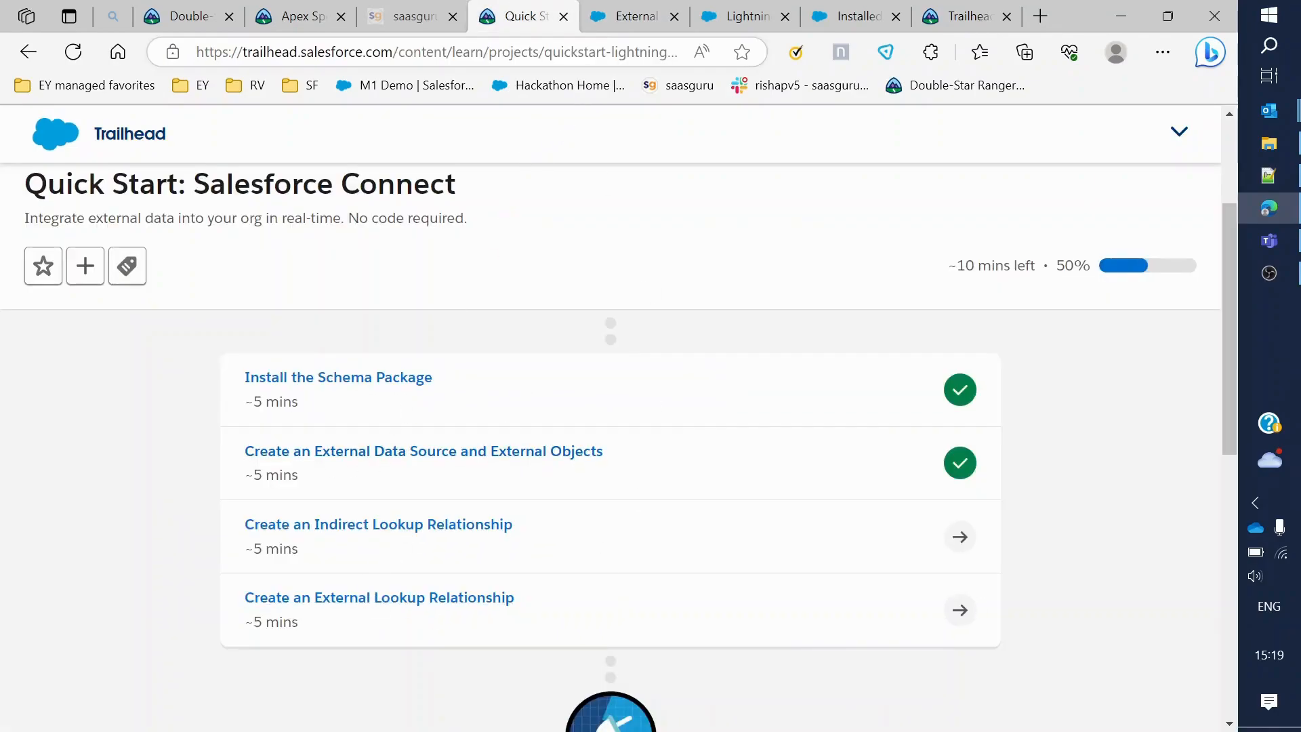
{"action": "left_click", "coordinate": [634, 17]}
{"action": "scroll", "coordinate": [691, 471], "scroll_direction": "down", "scroll_amount": 2}
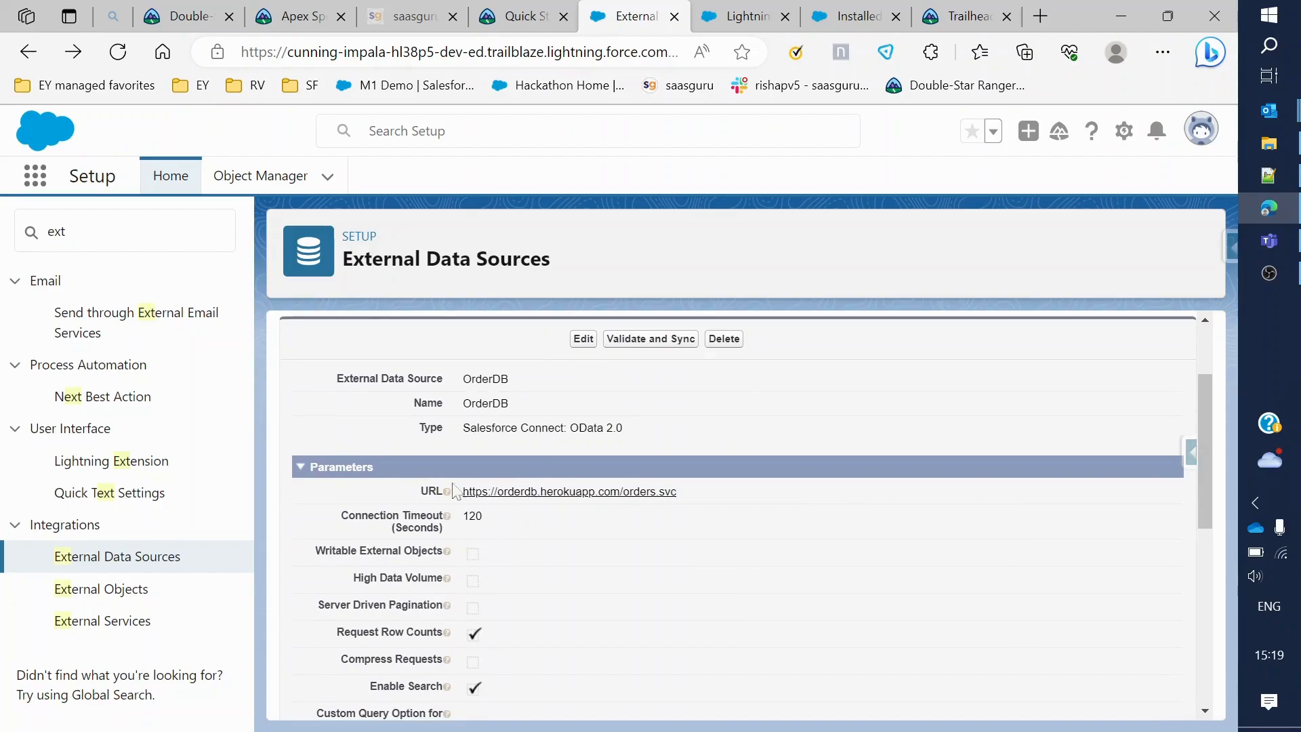
{"action": "scroll", "coordinate": [641, 483], "scroll_direction": "down", "scroll_amount": 1}
{"action": "scroll", "coordinate": [644, 489], "scroll_direction": "up", "scroll_amount": 3}
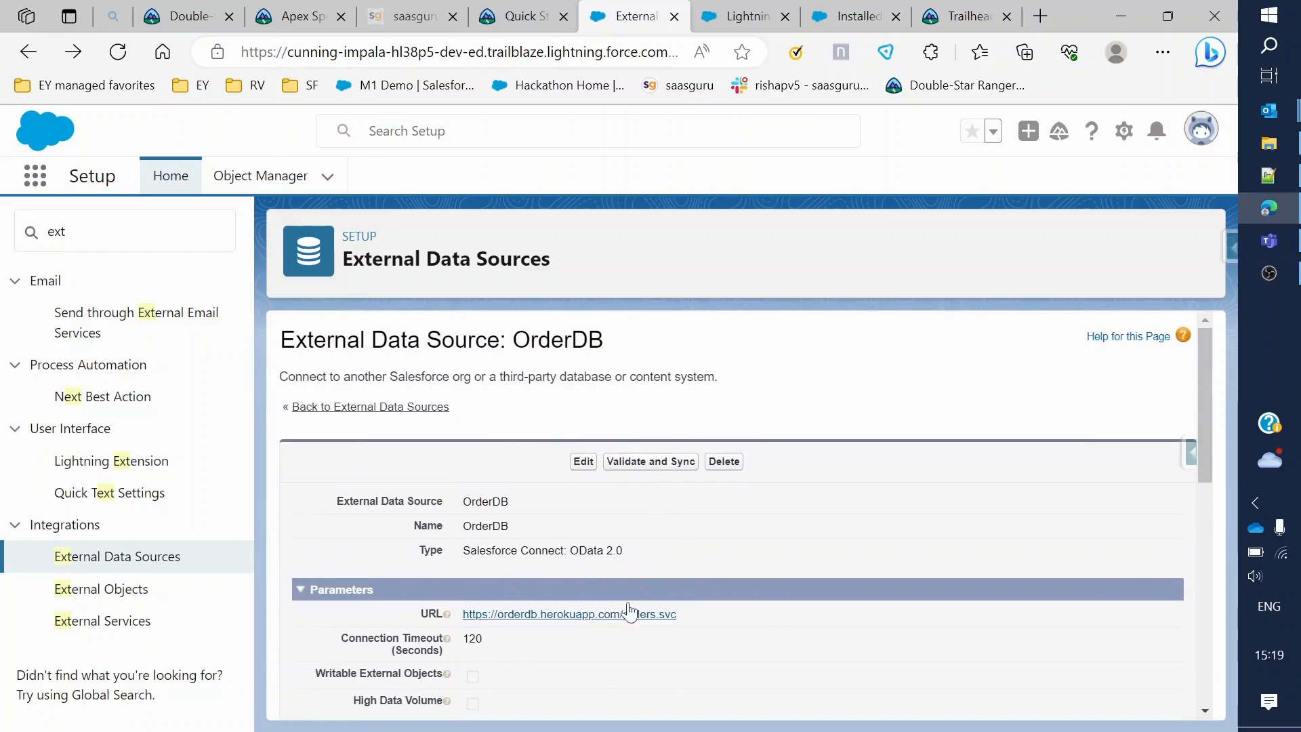
{"action": "scroll", "coordinate": [664, 524], "scroll_direction": "down", "scroll_amount": 2}
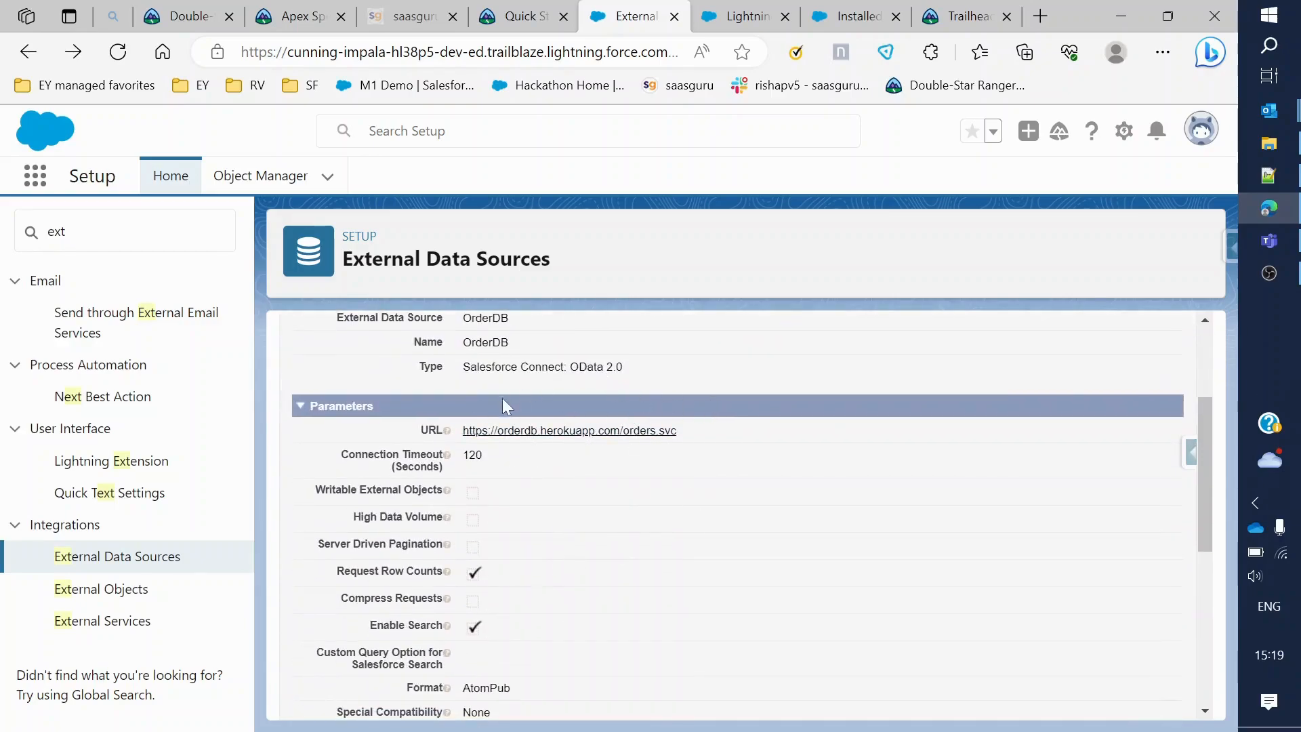
{"action": "scroll", "coordinate": [644, 529], "scroll_direction": "down", "scroll_amount": 4}
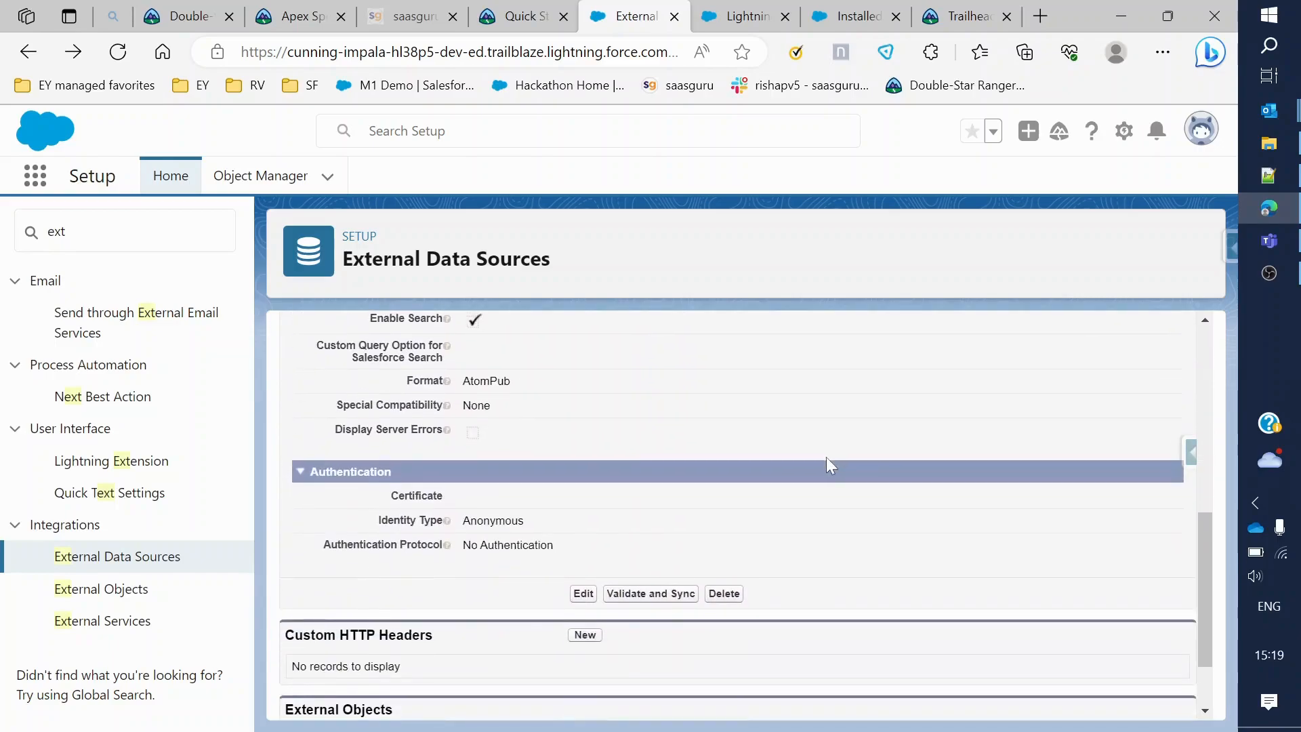
{"action": "scroll", "coordinate": [861, 467], "scroll_direction": "down", "scroll_amount": 1}
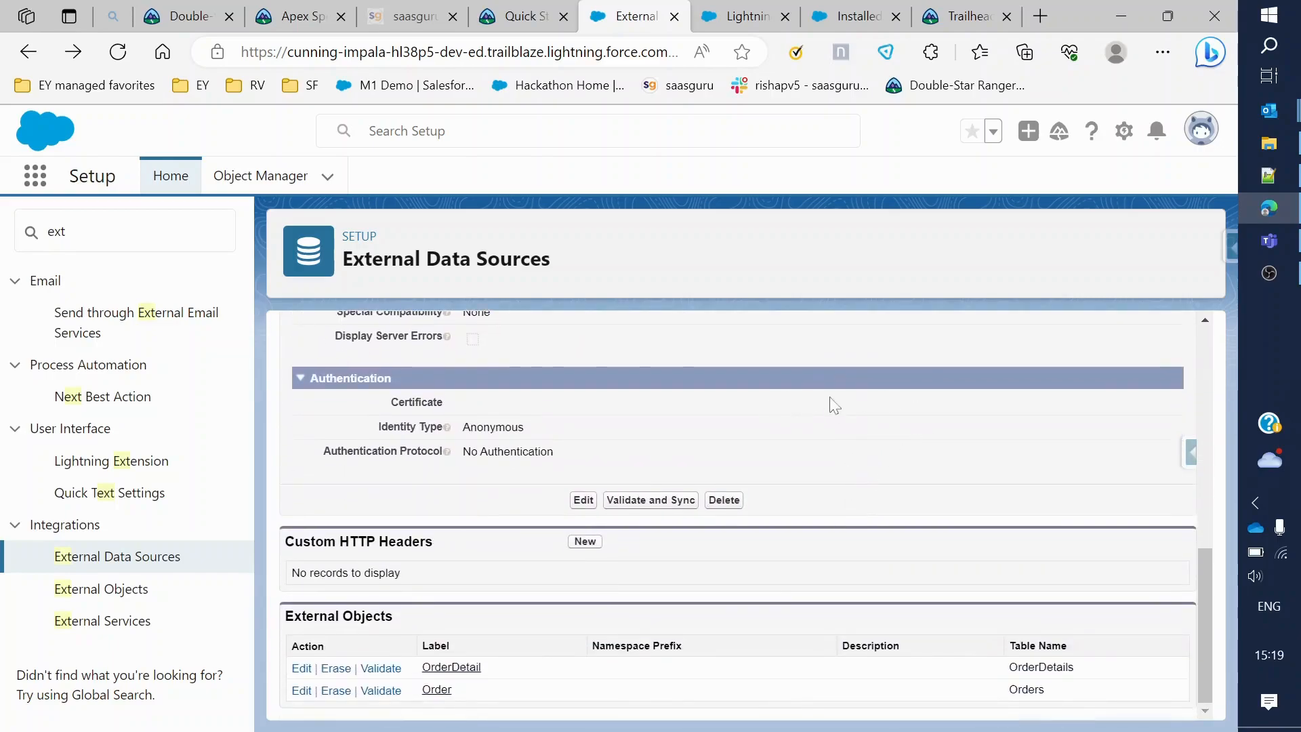
{"action": "scroll", "coordinate": [644, 352], "scroll_direction": "up", "scroll_amount": 3}
{"action": "scroll", "coordinate": [589, 540], "scroll_direction": "up", "scroll_amount": 4}
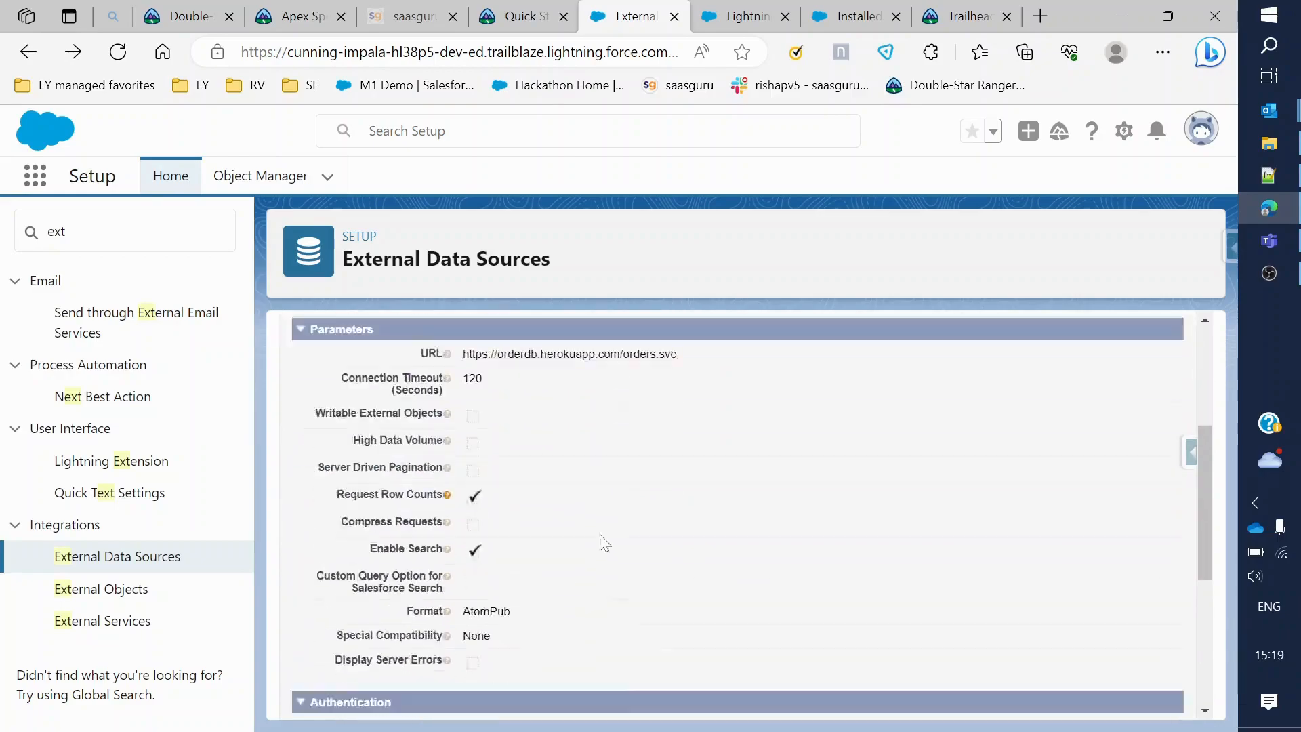
{"action": "scroll", "coordinate": [658, 473], "scroll_direction": "down", "scroll_amount": 6}
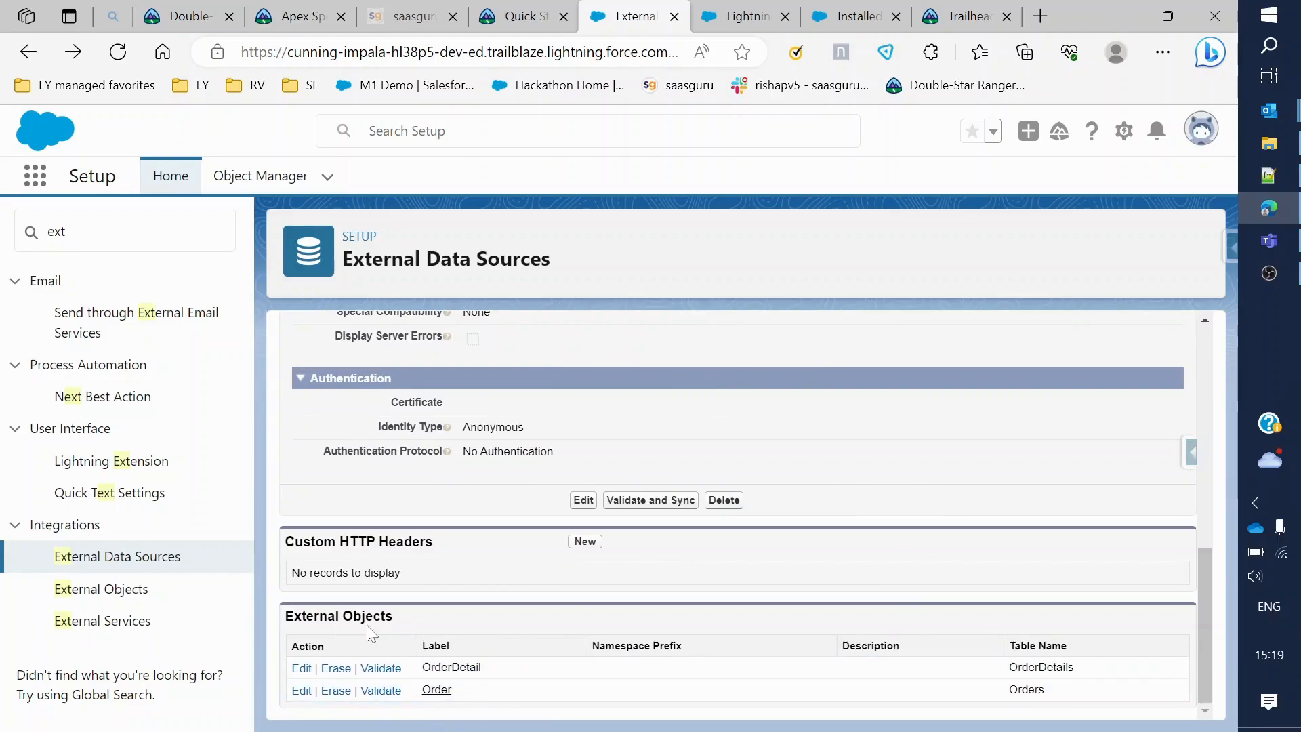
{"action": "scroll", "coordinate": [508, 552], "scroll_direction": "up", "scroll_amount": 8}
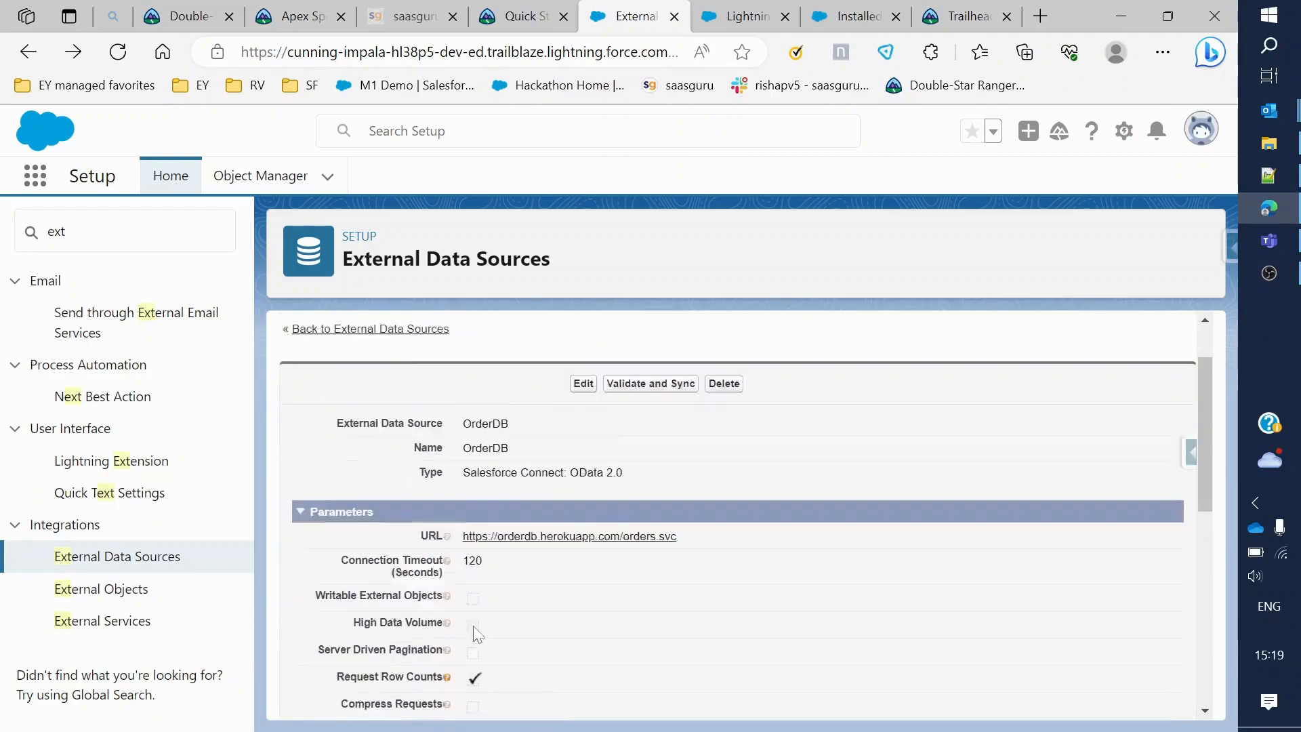
{"action": "scroll", "coordinate": [473, 628], "scroll_direction": "down", "scroll_amount": 8}
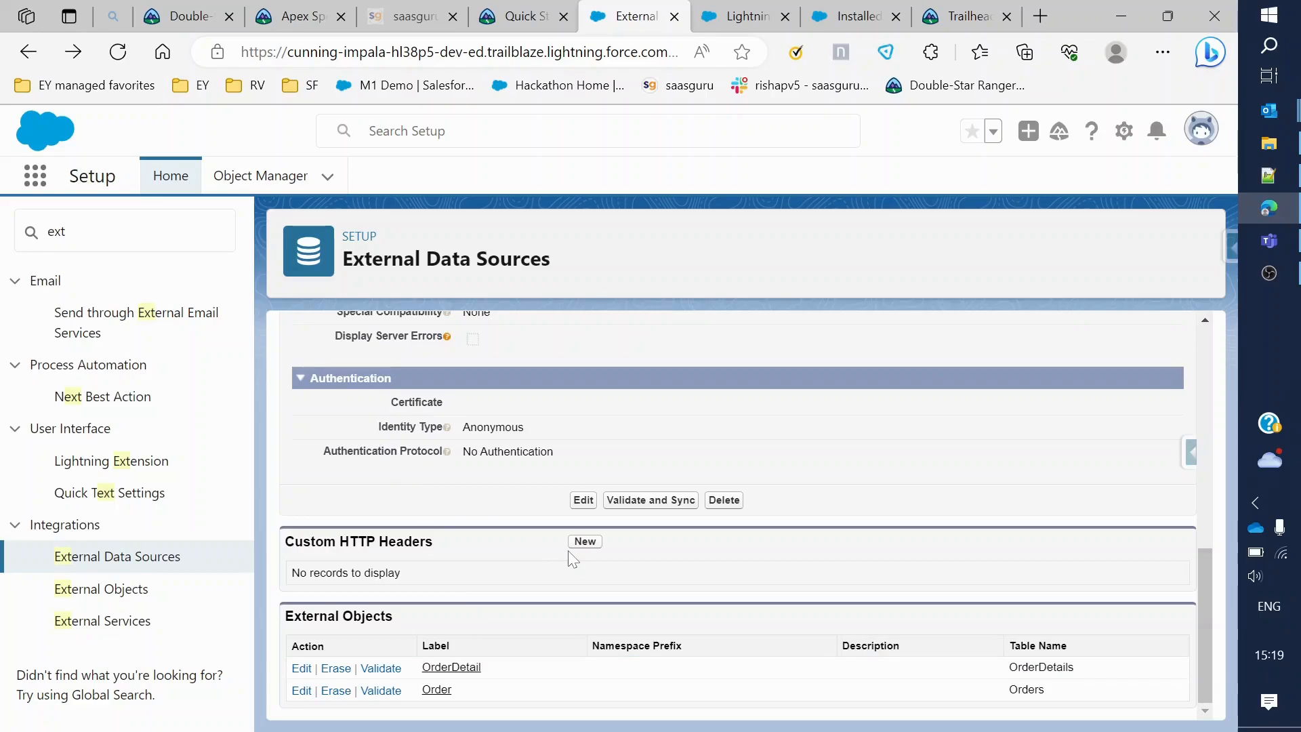
{"action": "scroll", "coordinate": [537, 606], "scroll_direction": "up", "scroll_amount": 10}
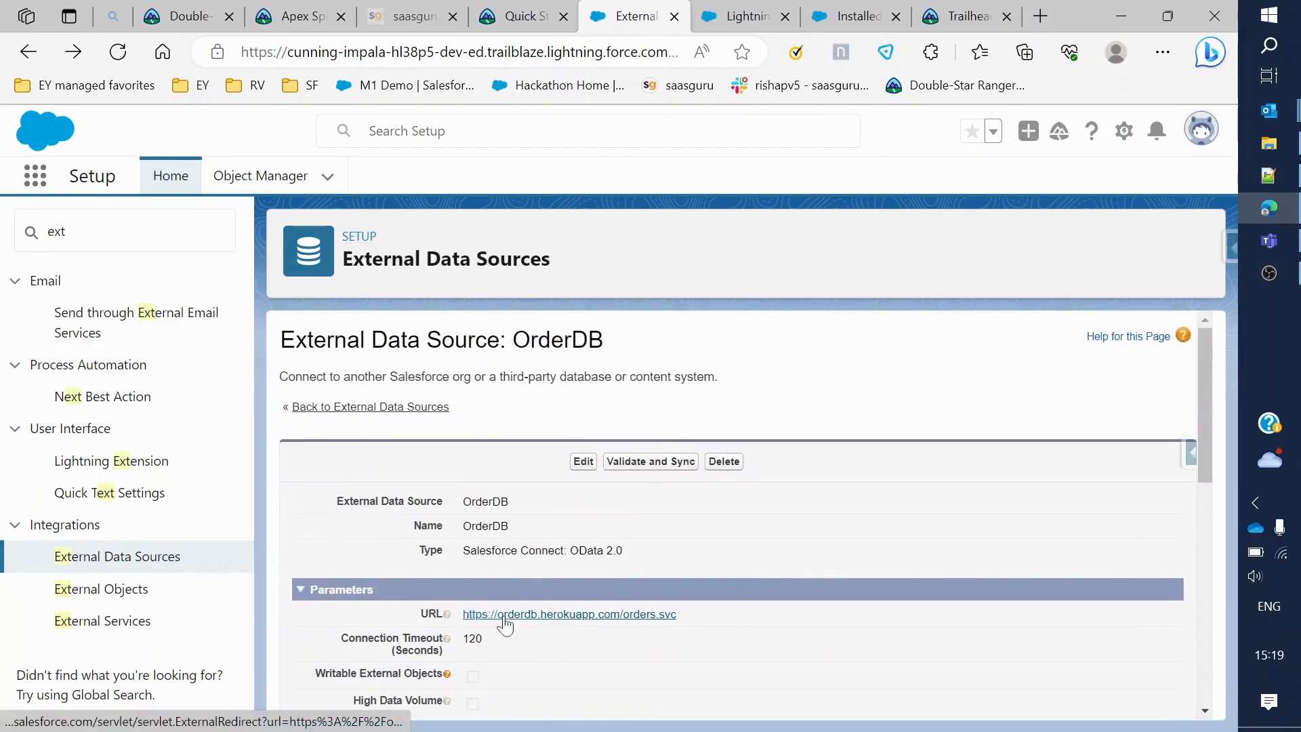
{"action": "scroll", "coordinate": [534, 628], "scroll_direction": "down", "scroll_amount": 3}
{"action": "scroll", "coordinate": [498, 676], "scroll_direction": "down", "scroll_amount": 4}
{"action": "scroll", "coordinate": [494, 676], "scroll_direction": "up", "scroll_amount": 4}
{"action": "scroll", "coordinate": [465, 603], "scroll_direction": "down", "scroll_amount": 5}
{"action": "scroll", "coordinate": [488, 569], "scroll_direction": "up", "scroll_amount": 5}
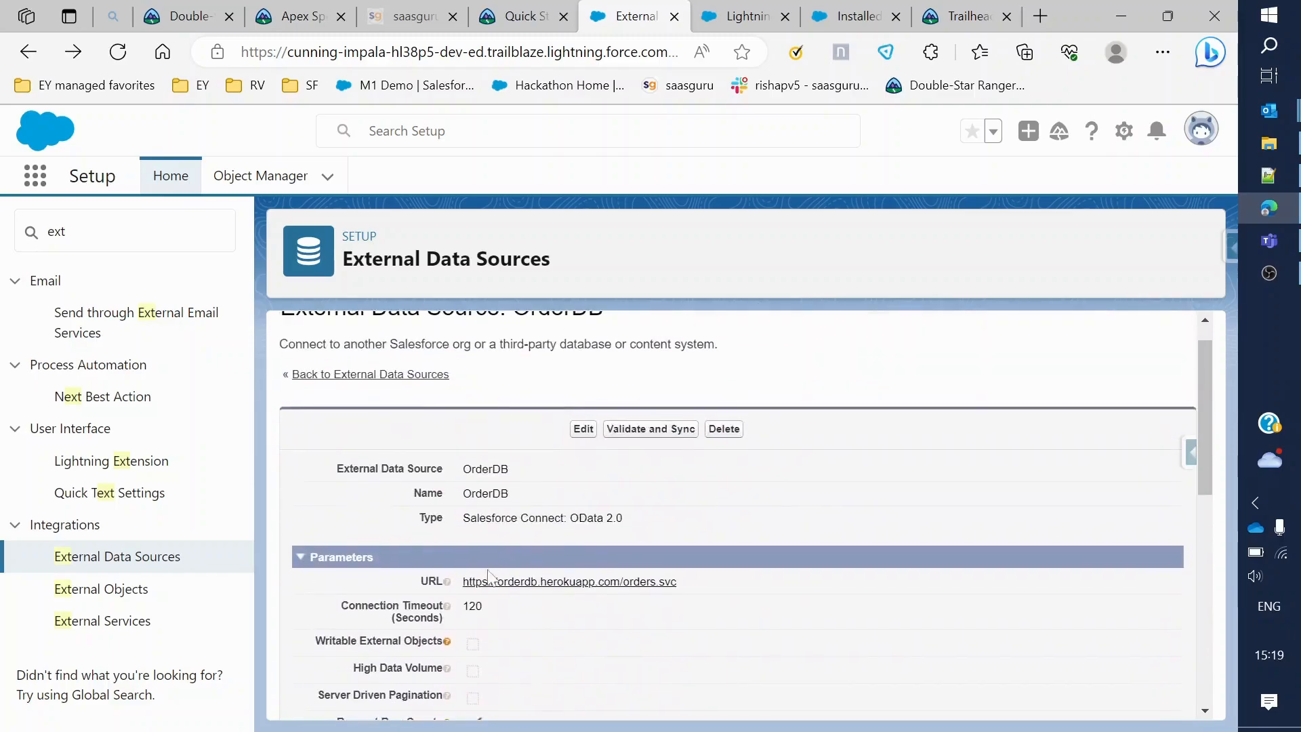
{"action": "scroll", "coordinate": [546, 612], "scroll_direction": "down", "scroll_amount": 5}
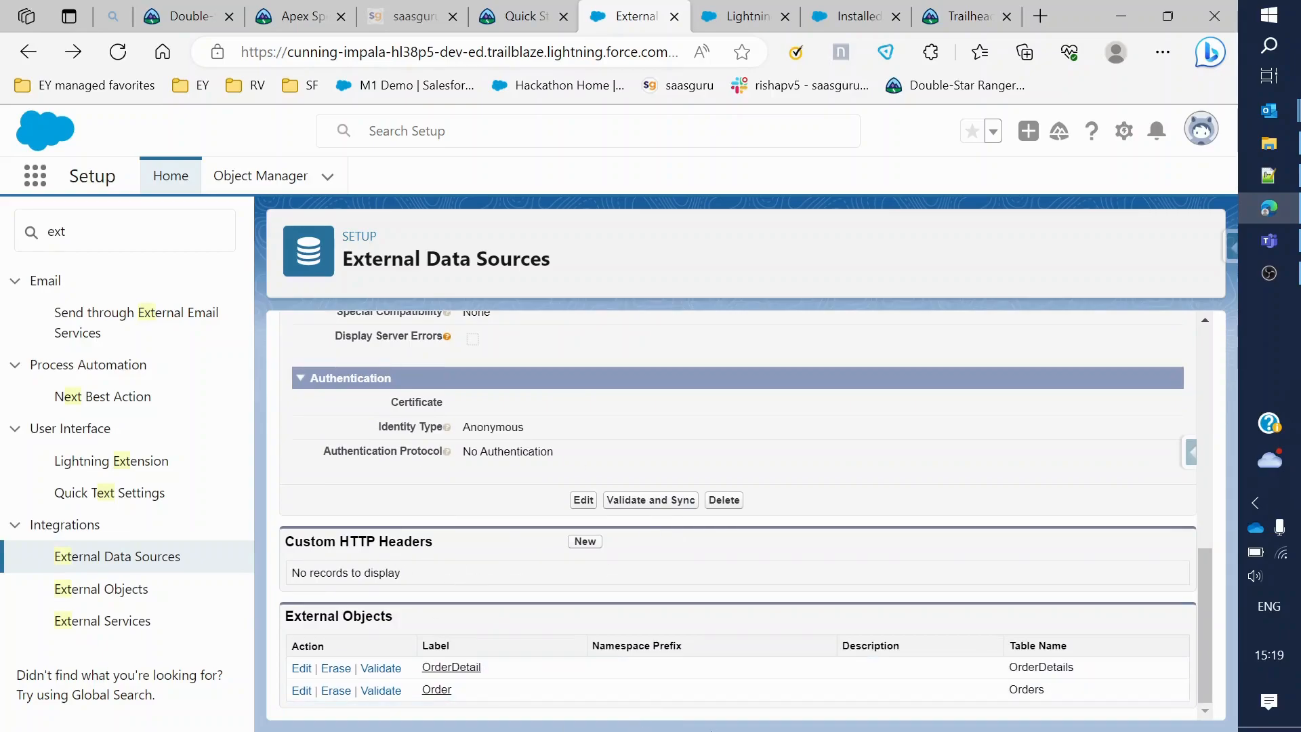
{"action": "scroll", "coordinate": [650, 651], "scroll_direction": "up", "scroll_amount": 6}
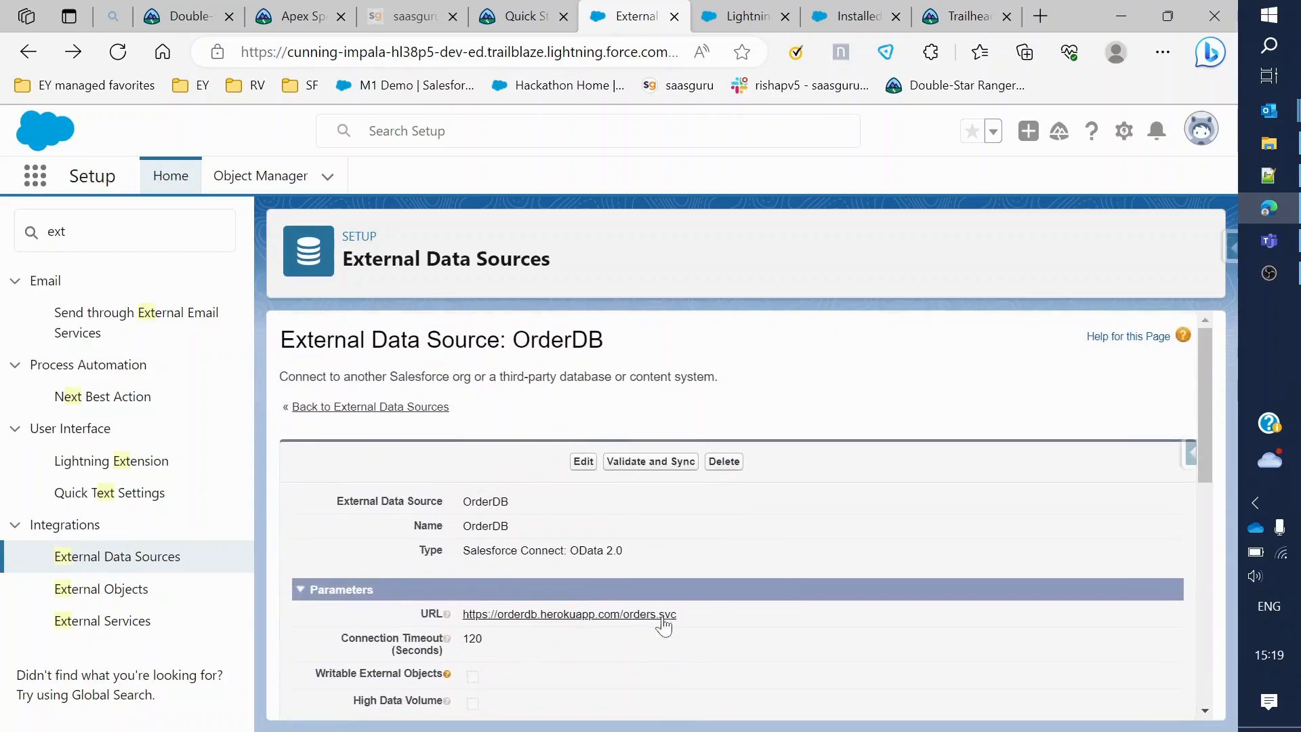
Open the Create an Indirect Lookup Relationship unit from the Quick Start: Salesforce Connect project in Trailhead
{"action": "left_click", "coordinate": [537, 19]}
{"action": "scroll", "coordinate": [813, 441], "scroll_direction": "down", "scroll_amount": 3}
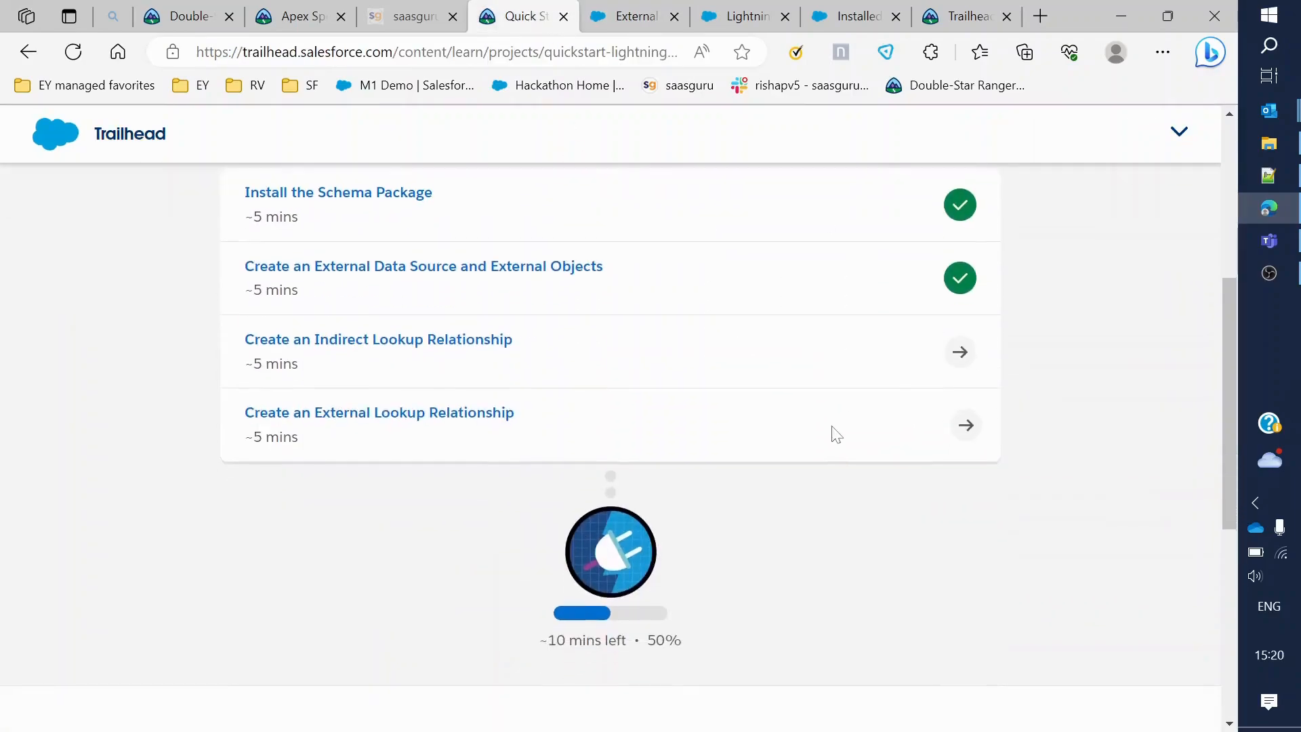
{"action": "left_click", "coordinate": [330, 341]}
{"action": "scroll", "coordinate": [660, 404], "scroll_direction": "down", "scroll_amount": 5}
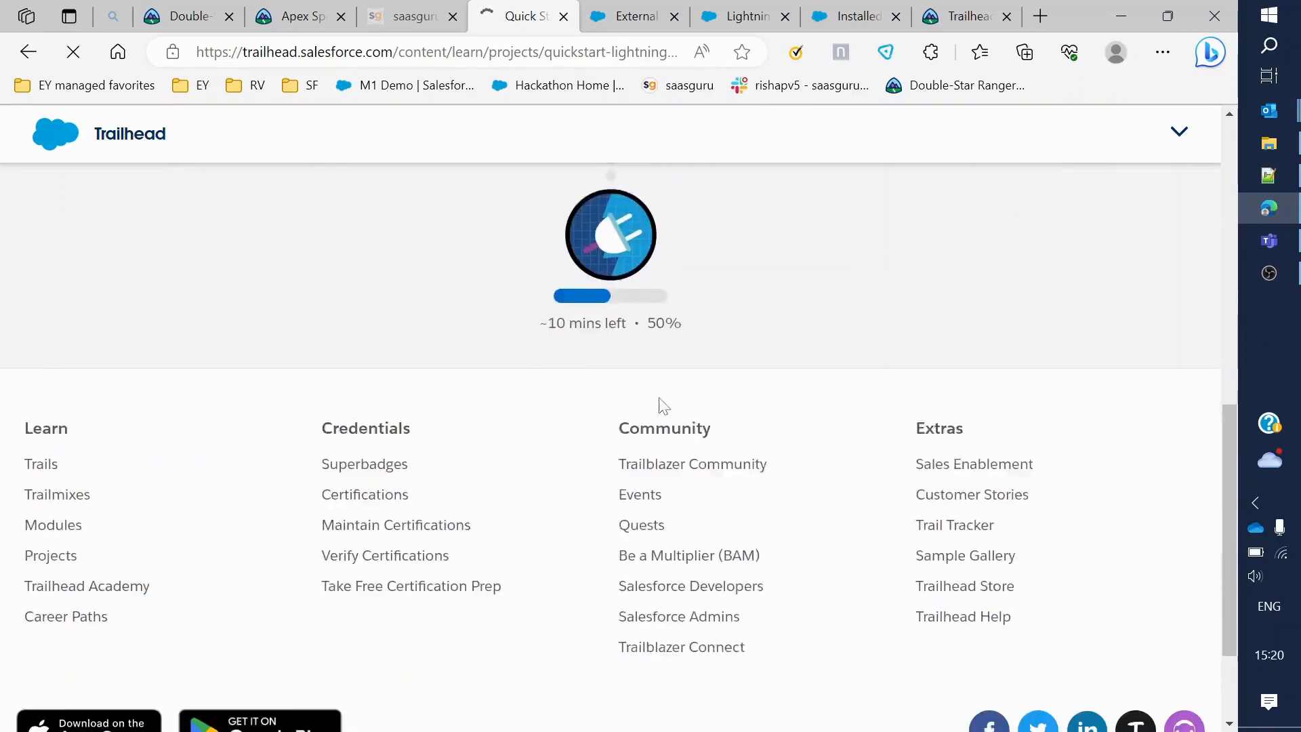
{"action": "scroll", "coordinate": [659, 412], "scroll_direction": "up", "scroll_amount": 7}
{"action": "scroll", "coordinate": [575, 524], "scroll_direction": "up", "scroll_amount": 3}
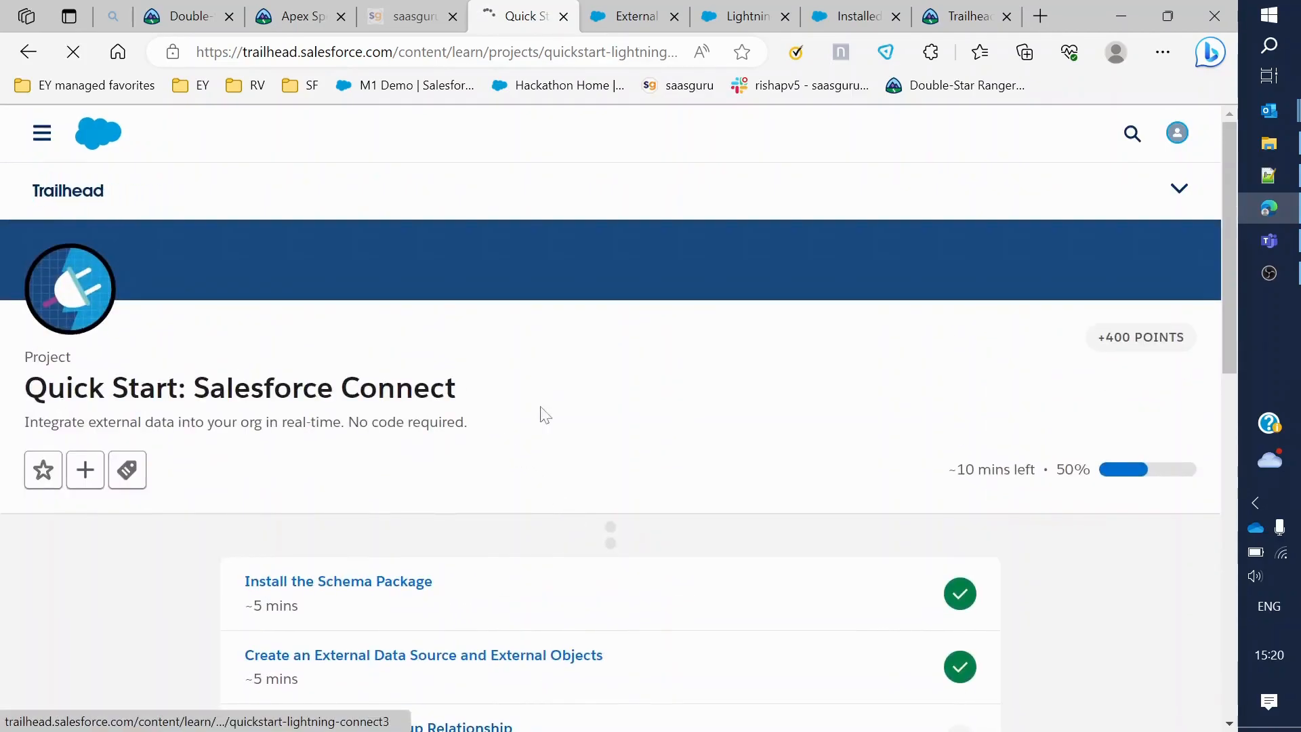
{"action": "scroll", "coordinate": [396, 494], "scroll_direction": "down", "scroll_amount": 4}
{"action": "scroll", "coordinate": [441, 495], "scroll_direction": "up", "scroll_amount": 4}
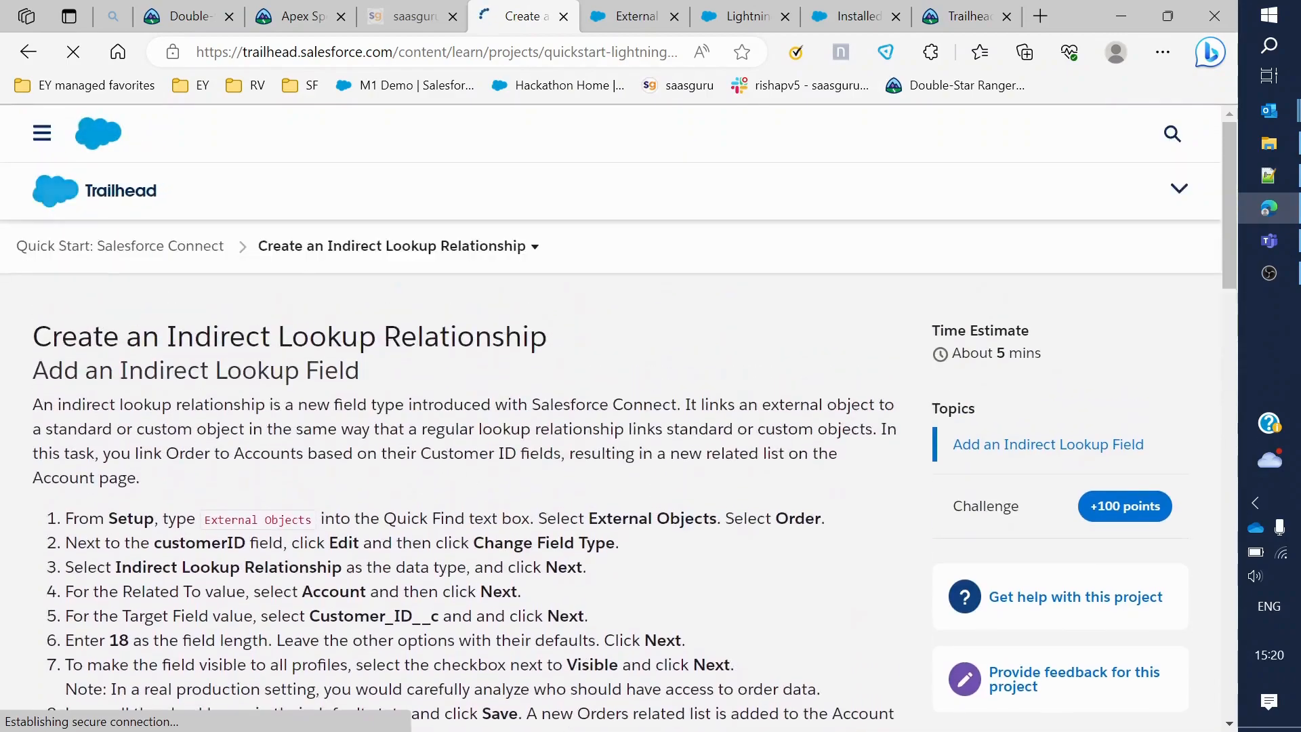
Read the unit's introduction explaining how an indirect lookup links the Order external object to Accounts
{"action": "scroll", "coordinate": [486, 491], "scroll_direction": "down", "scroll_amount": 13}
{"action": "scroll", "coordinate": [486, 491], "scroll_direction": "up", "scroll_amount": 12}
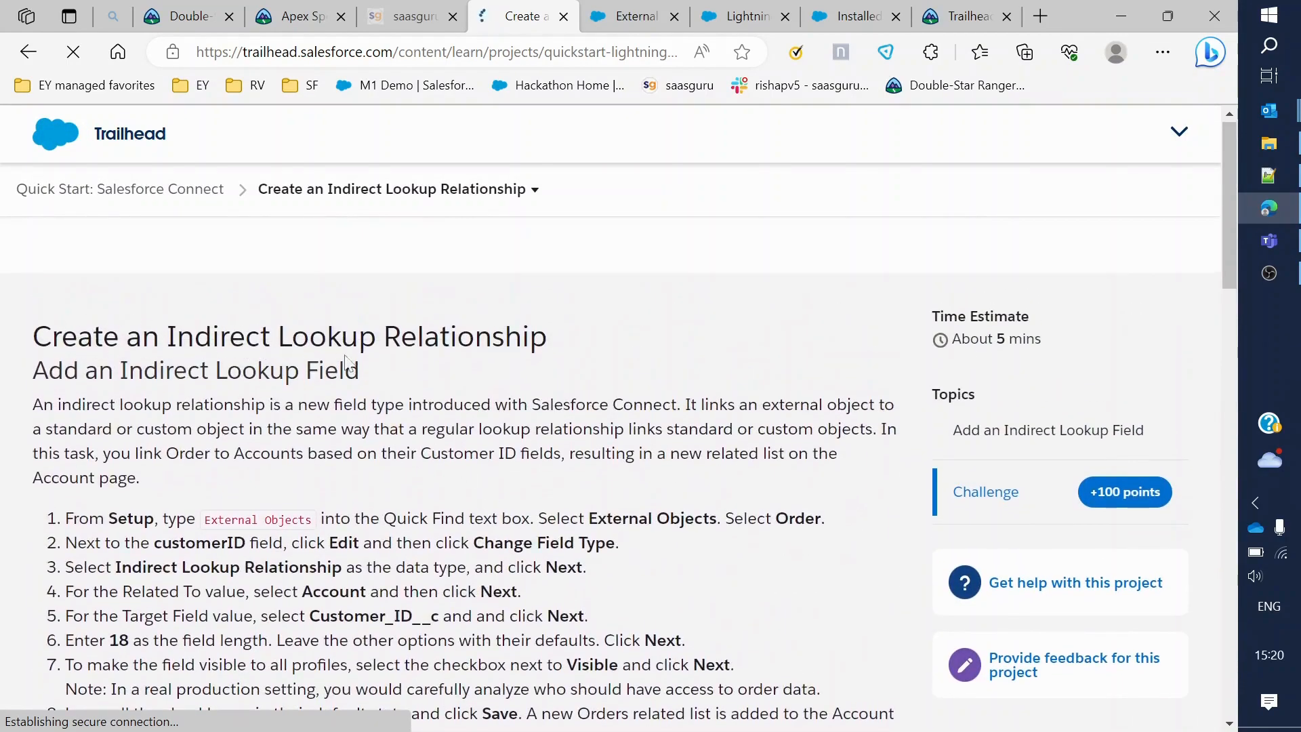
{"action": "scroll", "coordinate": [410, 528], "scroll_direction": "down", "scroll_amount": 1}
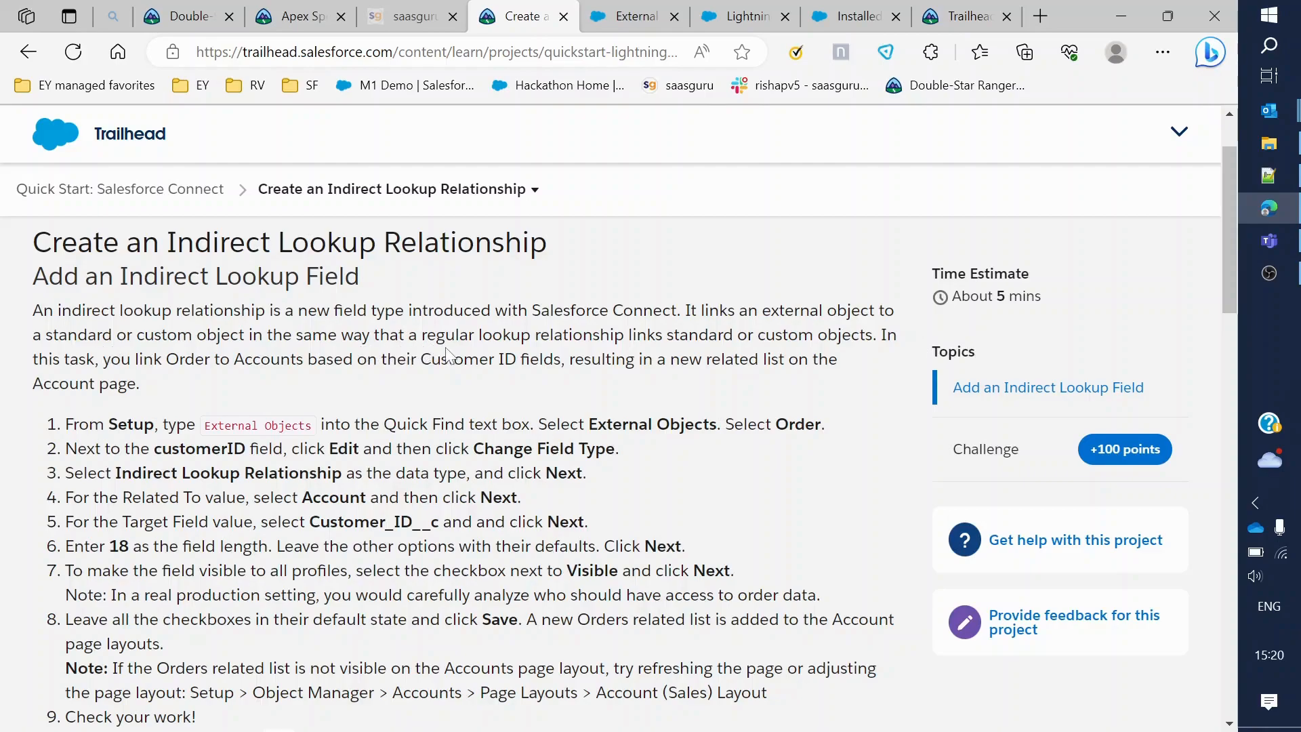
{"action": "left_click_drag", "start_coordinate": [427, 336], "coordinate": [837, 359]}
{"action": "left_click", "coordinate": [277, 373]}
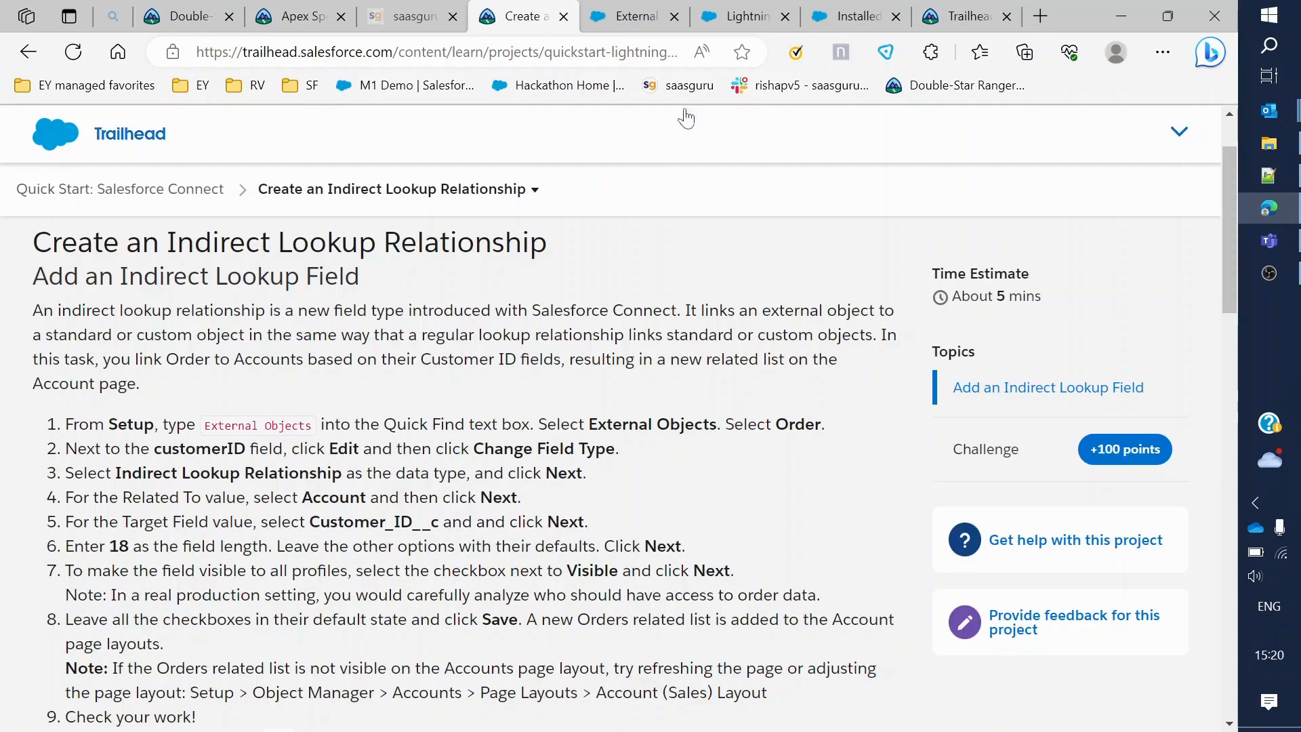
View the metadata components included in the Lightning Connect Quickstart installed package in Salesforce Setup
{"action": "left_click", "coordinate": [628, 20]}
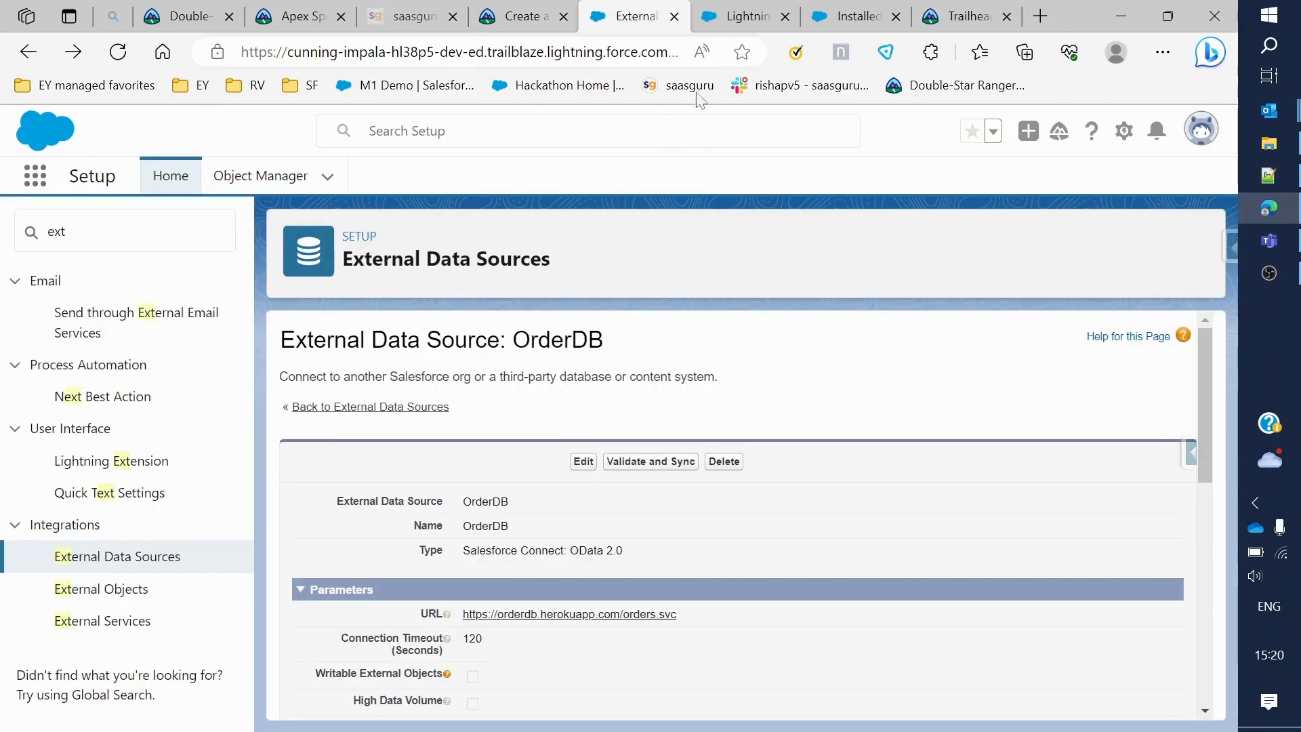
{"action": "left_click", "coordinate": [733, 20]}
{"action": "left_click", "coordinate": [823, 15]}
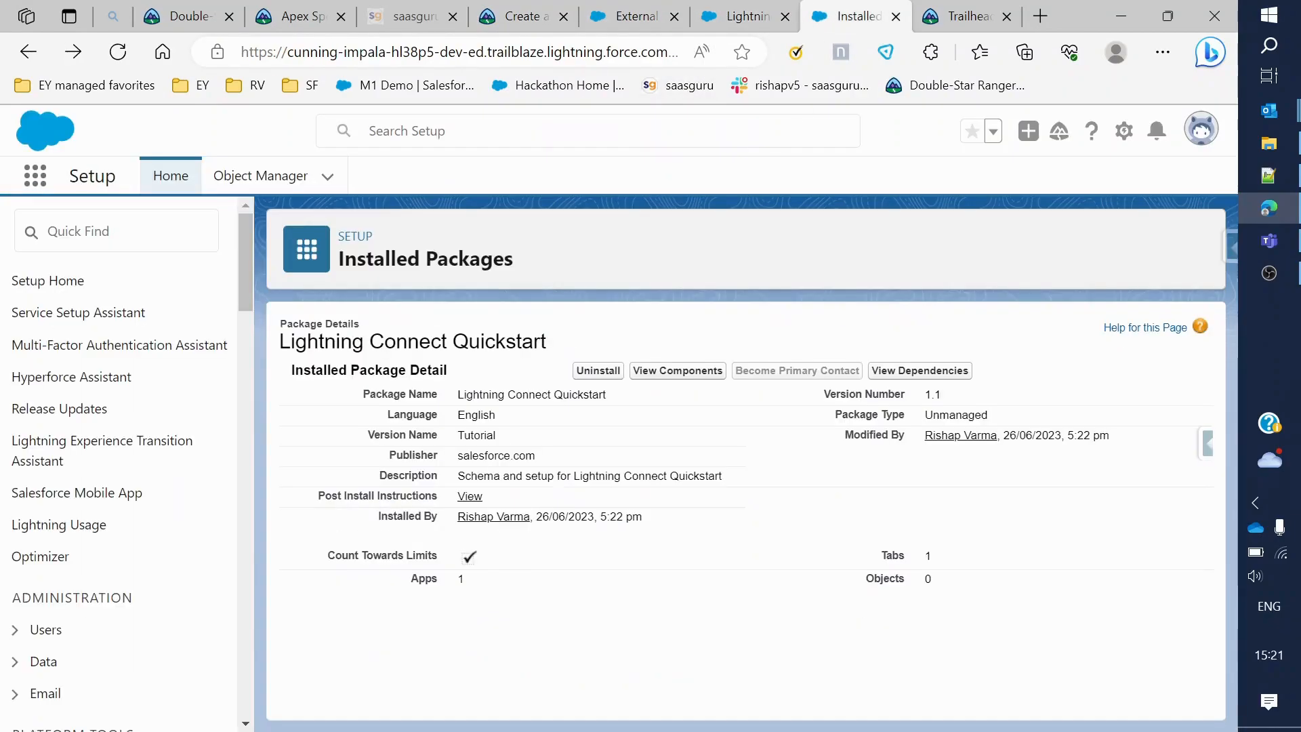
{"action": "left_click", "coordinate": [677, 370]}
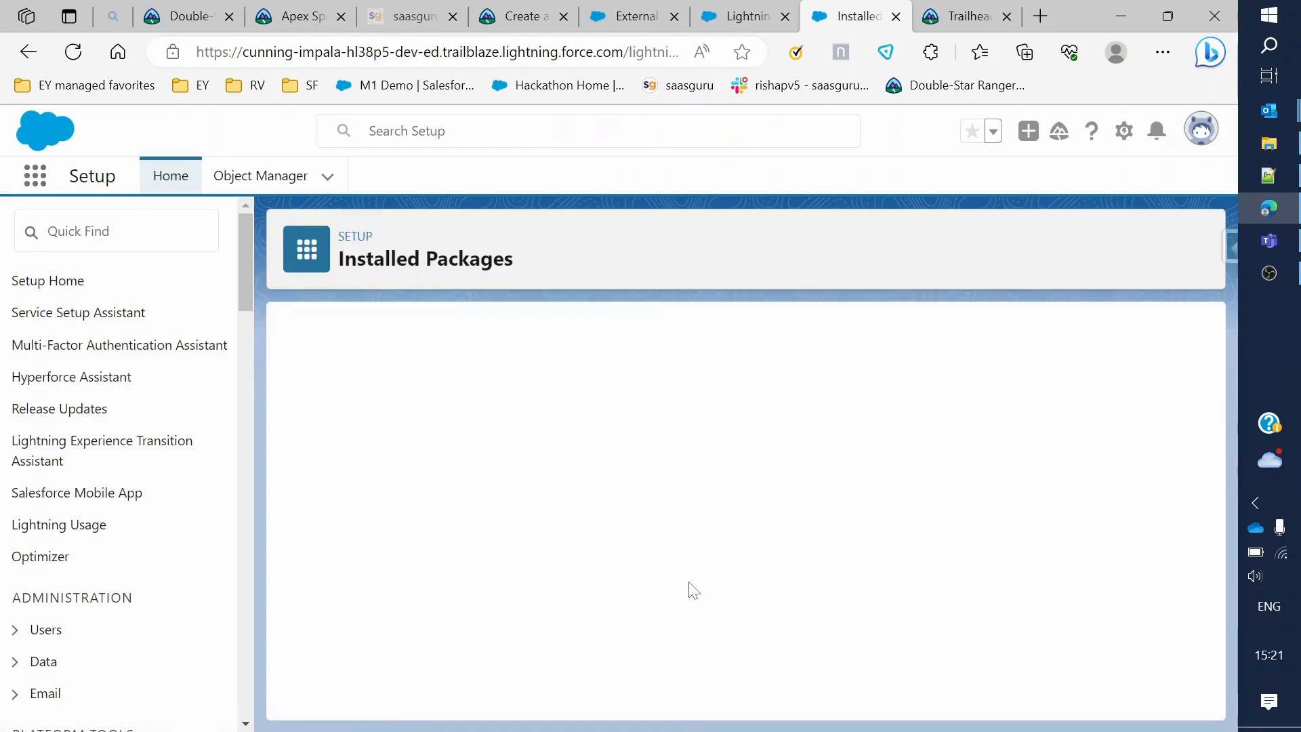
{"action": "scroll", "coordinate": [628, 571], "scroll_direction": "down", "scroll_amount": 2}
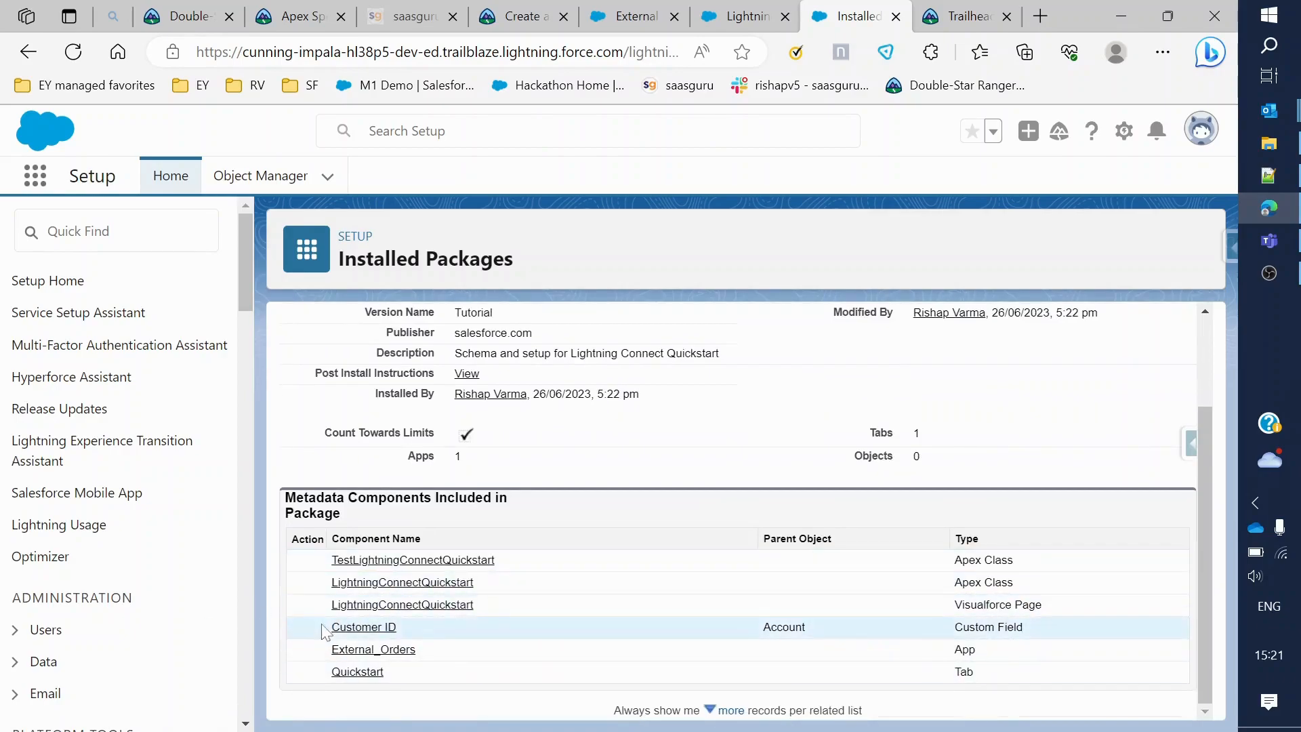
Highlight Order in the Trailhead unit's introduction and check for that object in OrderDB's External Objects list in Salesforce Setup
{"action": "left_click", "coordinate": [496, 26]}
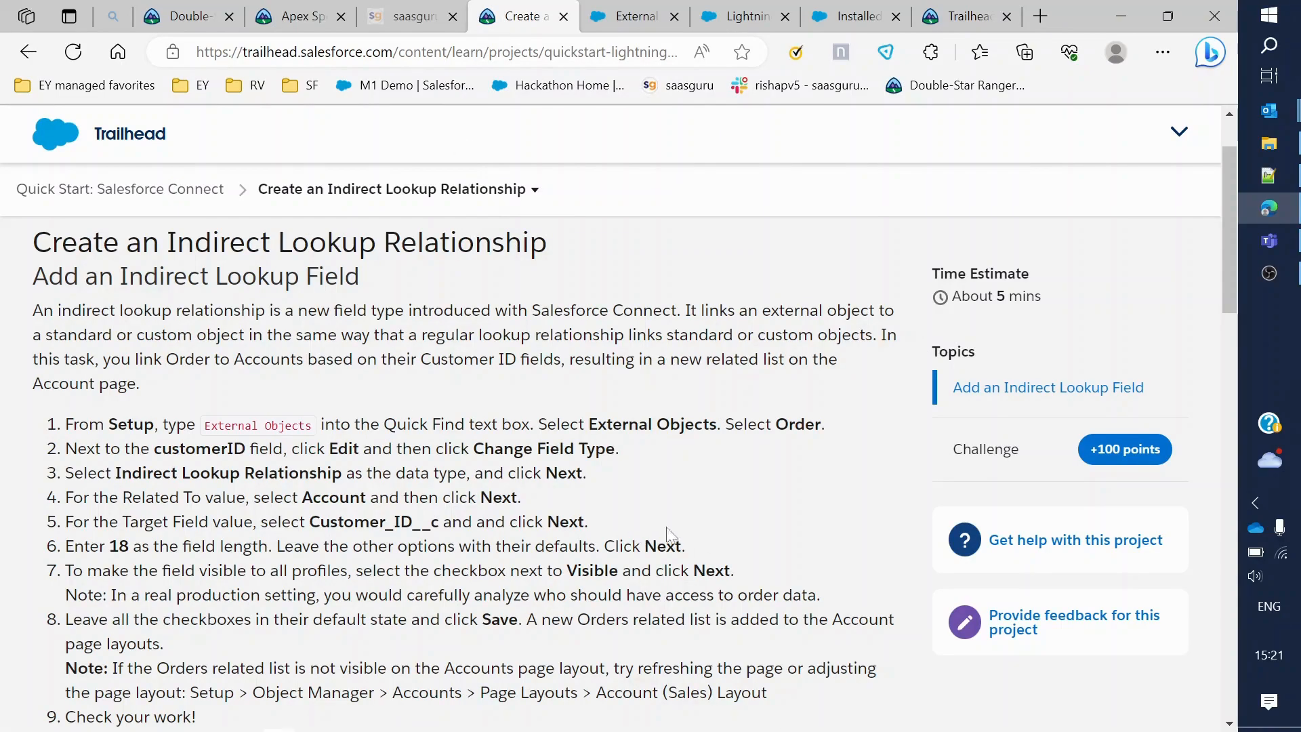
{"action": "double_click", "coordinate": [194, 360]}
{"action": "left_click", "coordinate": [635, 16]}
{"action": "scroll", "coordinate": [575, 542], "scroll_direction": "down", "scroll_amount": 5}
{"action": "scroll", "coordinate": [575, 542], "scroll_direction": "down", "scroll_amount": 3}
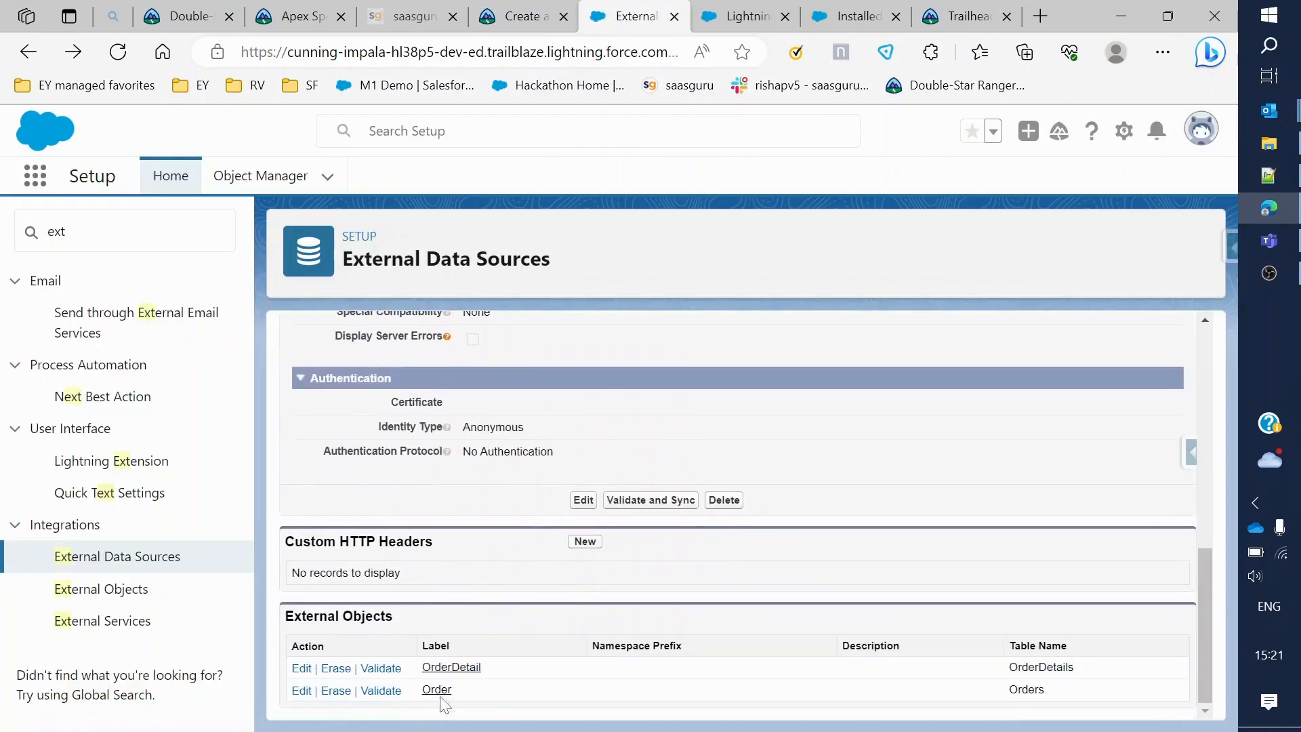
{"action": "scroll", "coordinate": [628, 392], "scroll_direction": "up", "scroll_amount": 8}
Switch to the Trailhead unit and read through its numbered instructions for adding the indirect lookup field
{"action": "left_click", "coordinate": [504, 27]}
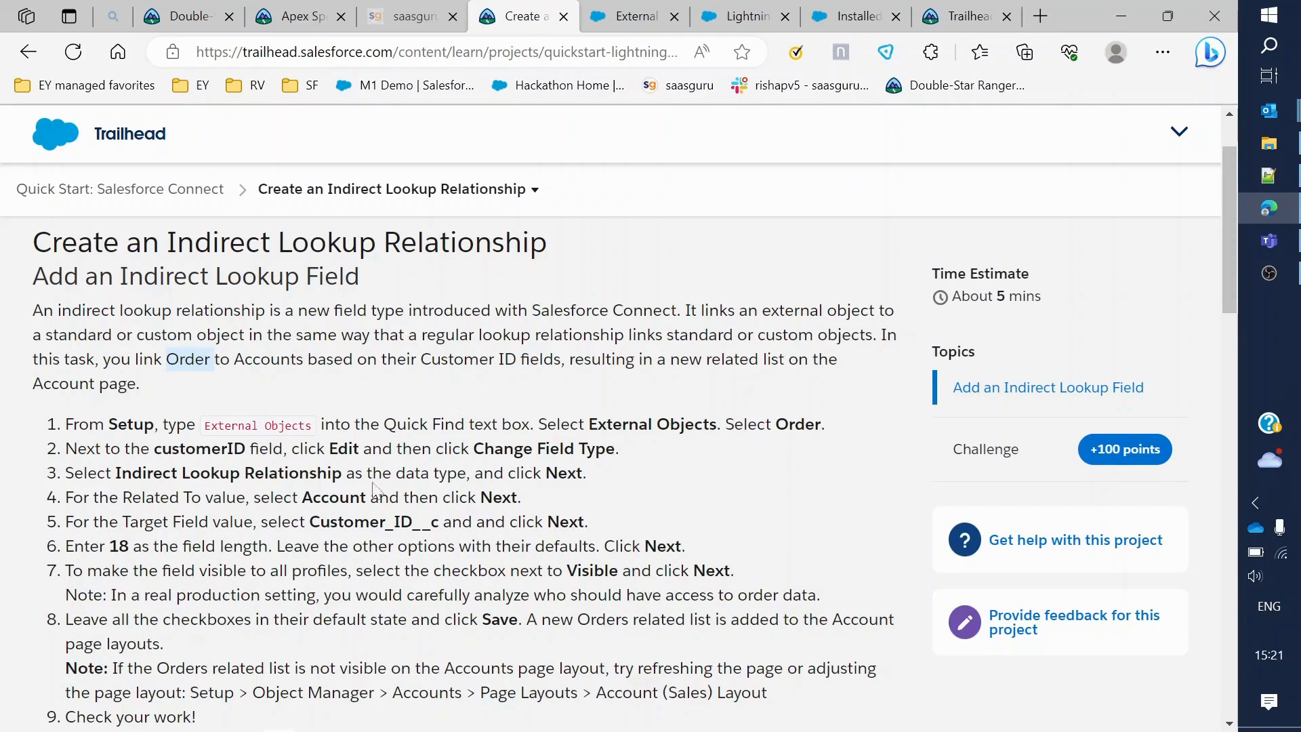
{"action": "scroll", "coordinate": [403, 503], "scroll_direction": "down", "scroll_amount": 10}
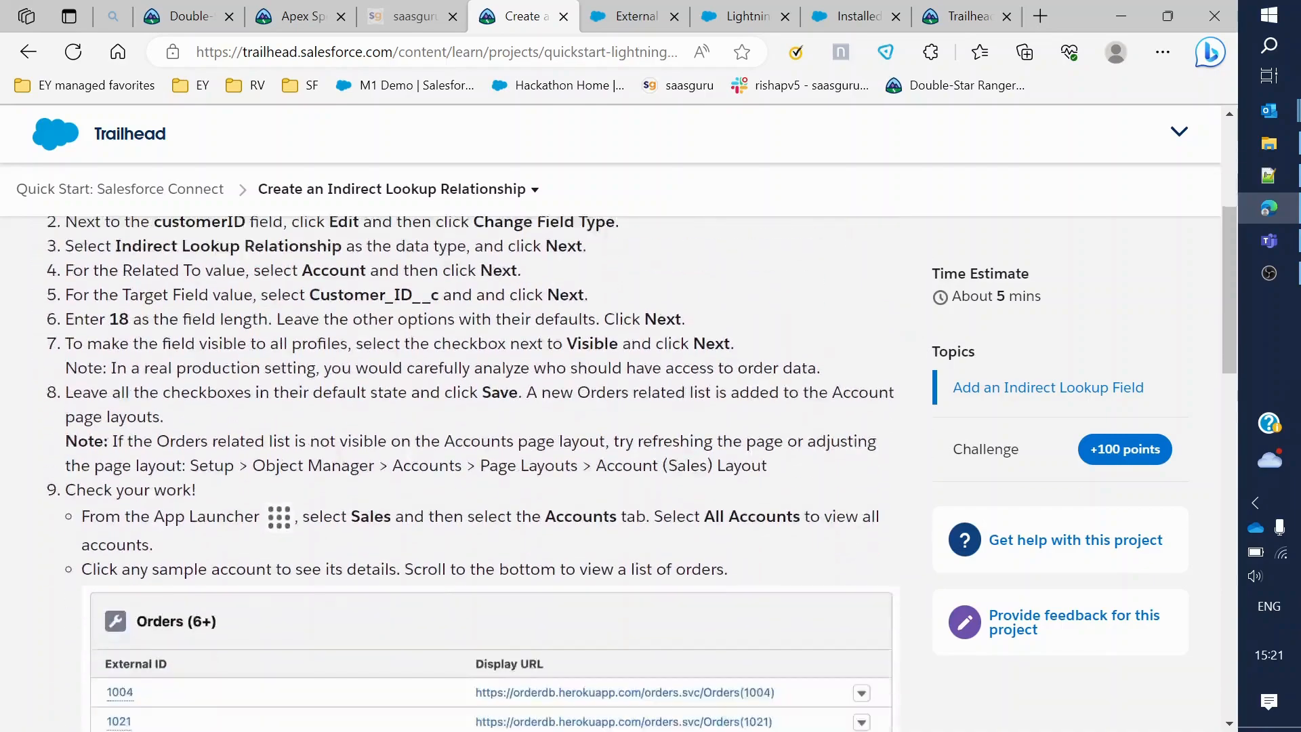
{"action": "scroll", "coordinate": [402, 503], "scroll_direction": "down", "scroll_amount": 5}
{"action": "scroll", "coordinate": [401, 500], "scroll_direction": "up", "scroll_amount": 15}
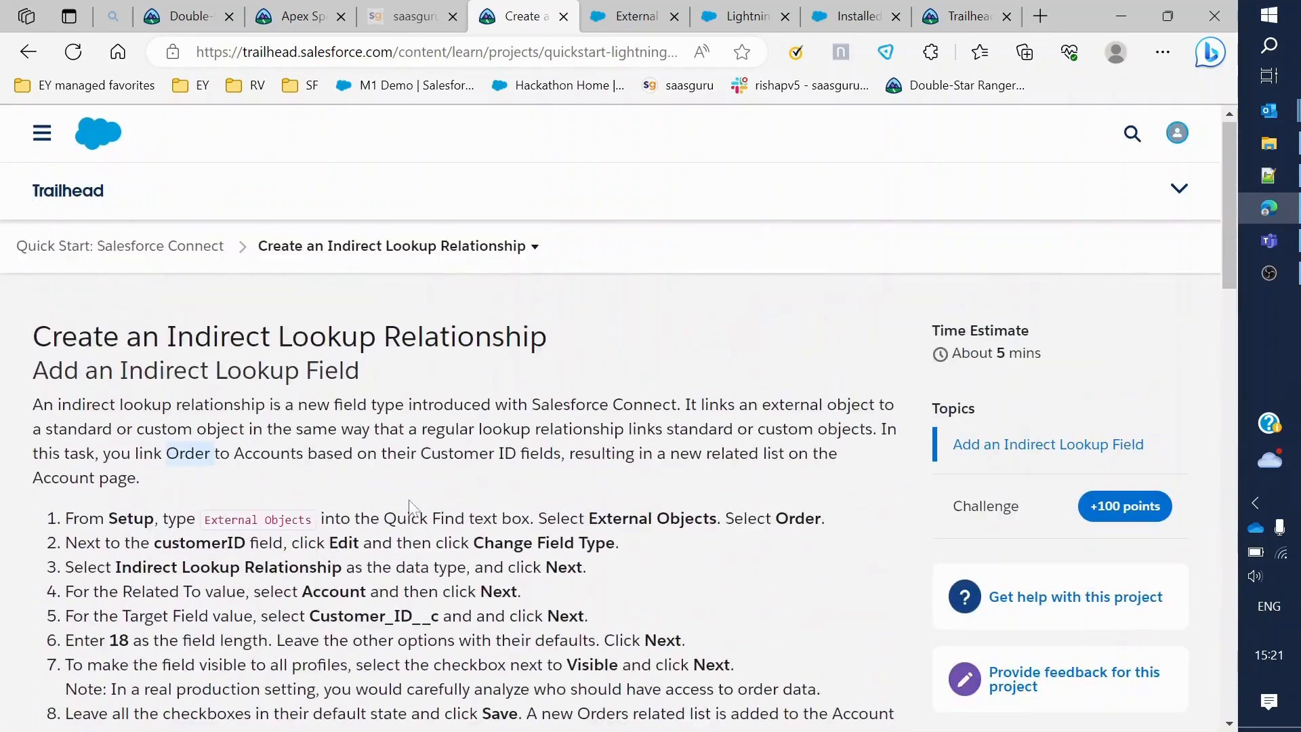
{"action": "scroll", "coordinate": [403, 507], "scroll_direction": "down", "scroll_amount": 4}
{"action": "scroll", "coordinate": [402, 507], "scroll_direction": "up", "scroll_amount": 3}
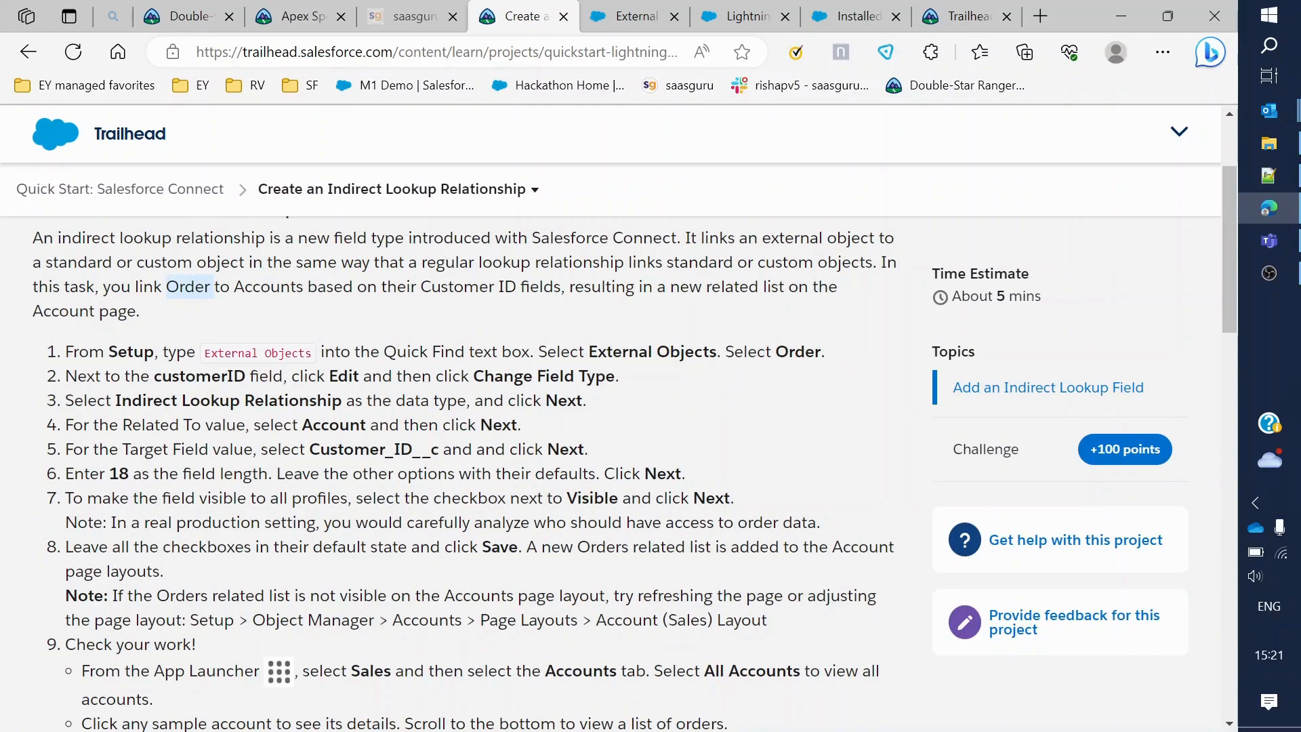
Compare the Trailhead unit's instructions with OrderDB's External Objects list, ending on the list in Salesforce Setup
{"action": "left_click", "coordinate": [630, 15]}
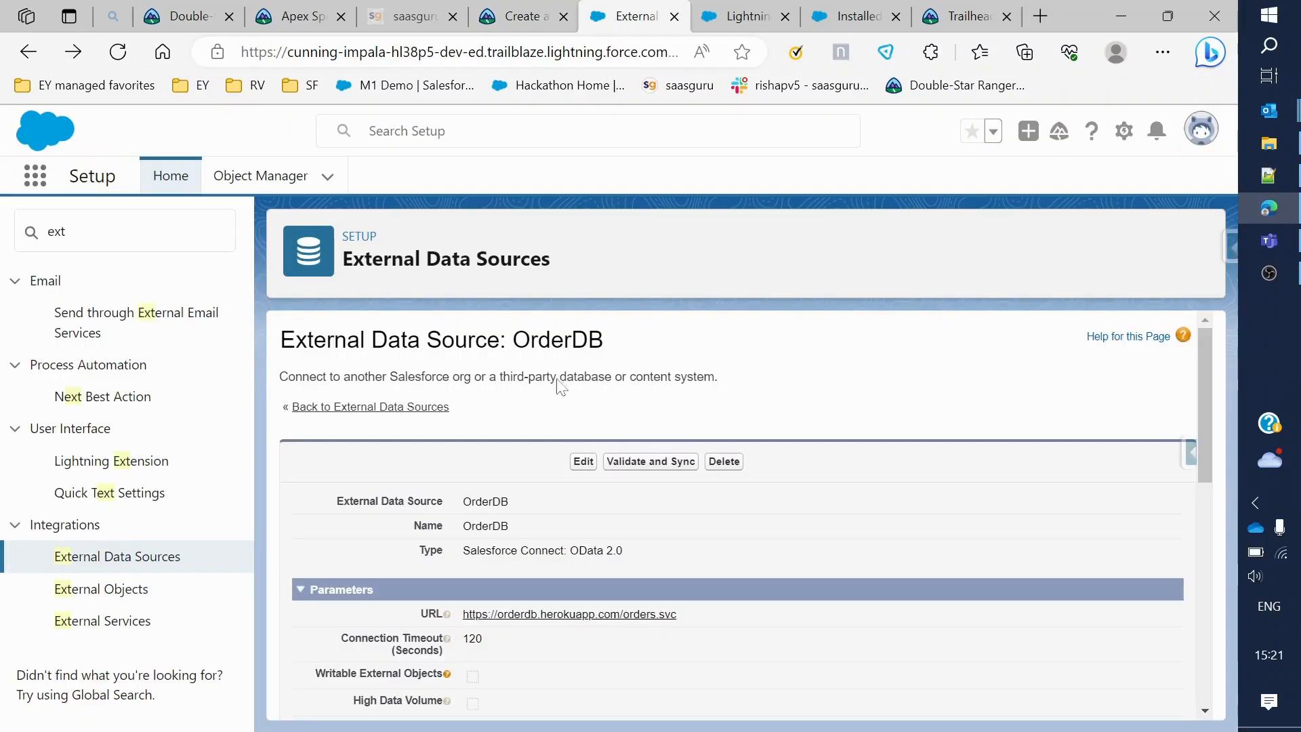
{"action": "scroll", "coordinate": [562, 546], "scroll_direction": "down", "scroll_amount": 8}
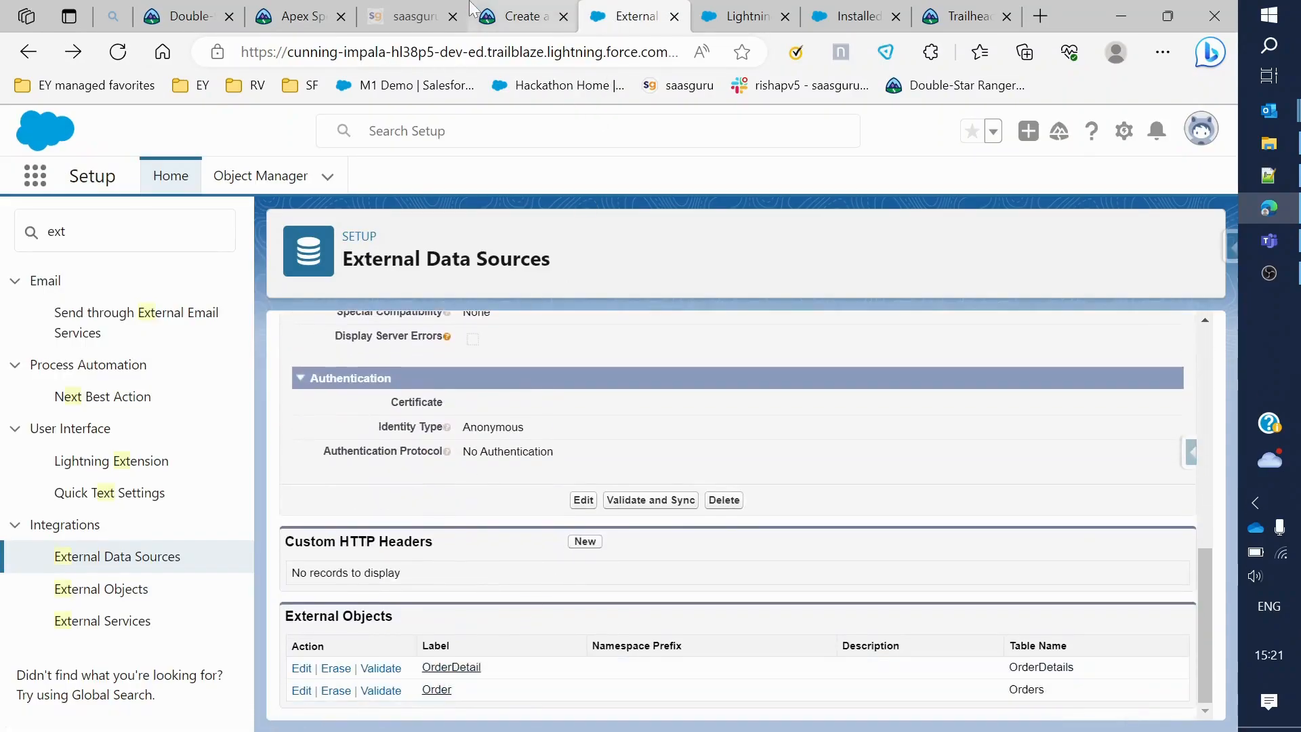
{"action": "left_click", "coordinate": [513, 15]}
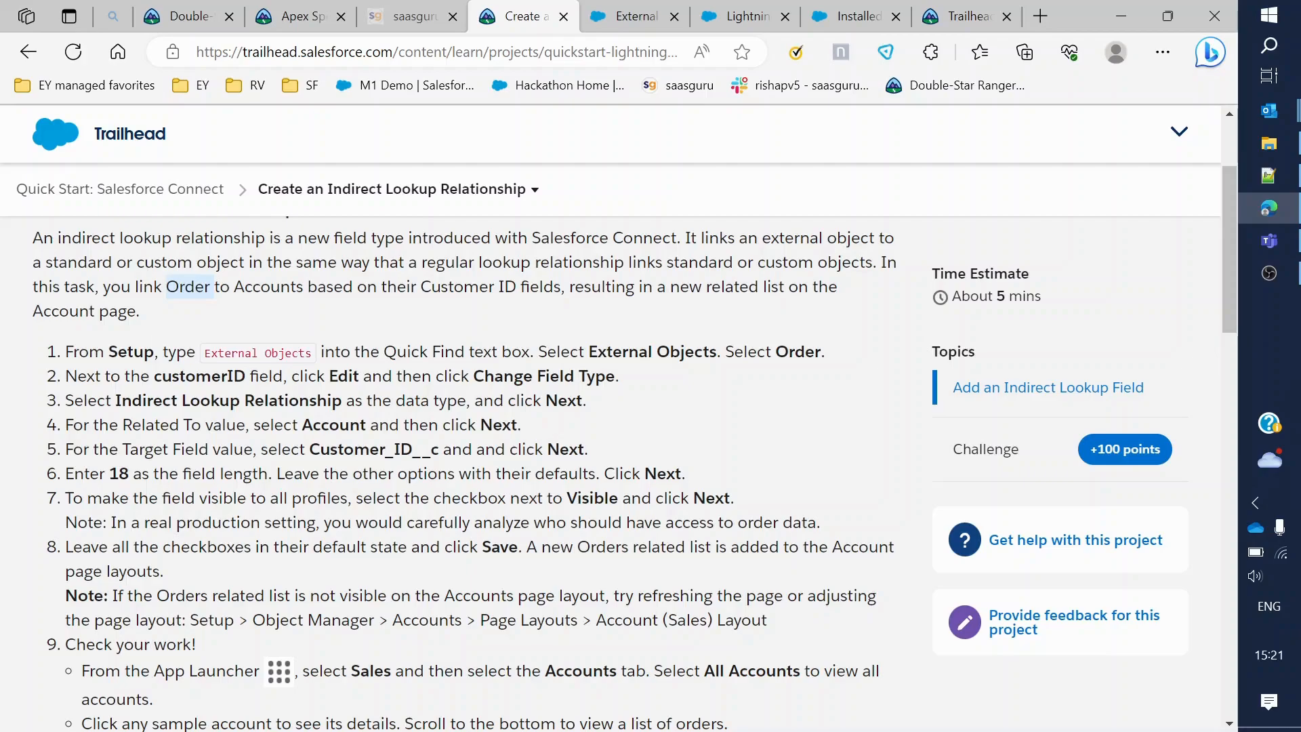
{"action": "key", "text": "ctrl+Tab"}
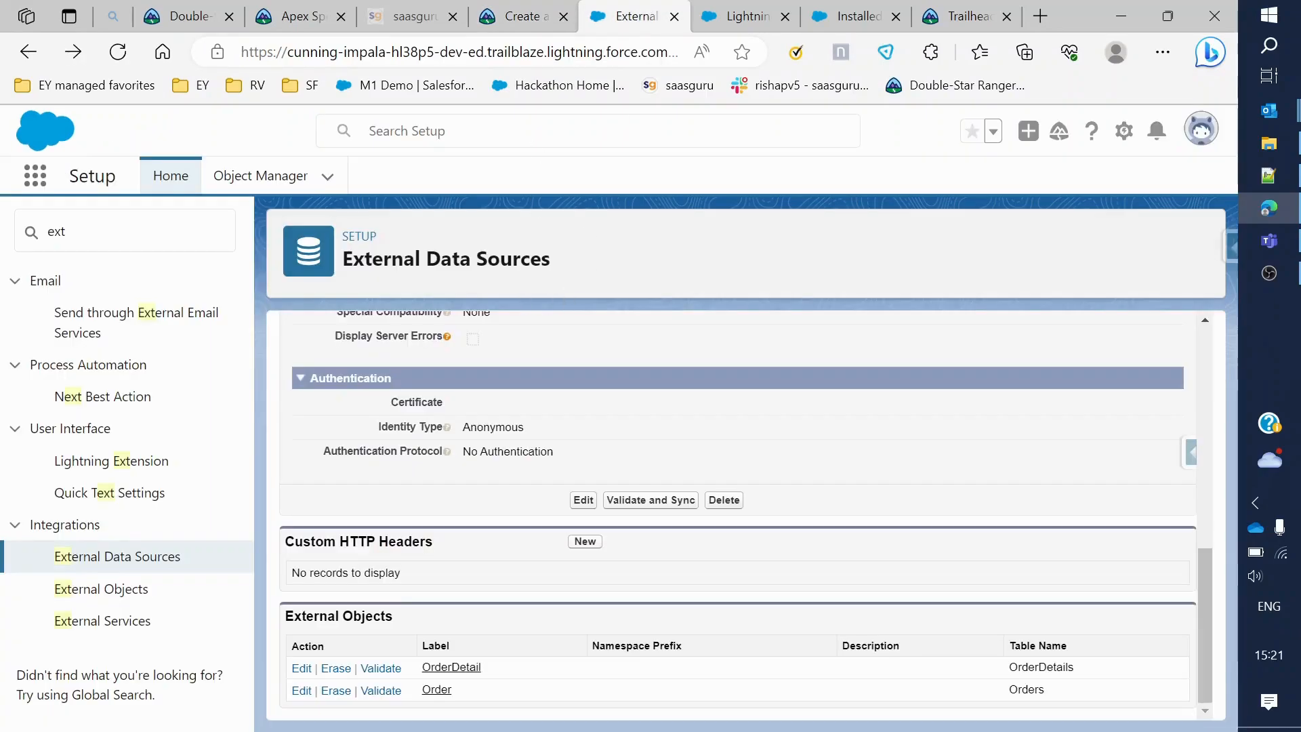
Check the Trailhead unit's instructions and open the Order object's details from OrderDB's External Objects list in Salesforce Setup
{"action": "key", "text": "ctrl+shift+Tab"}
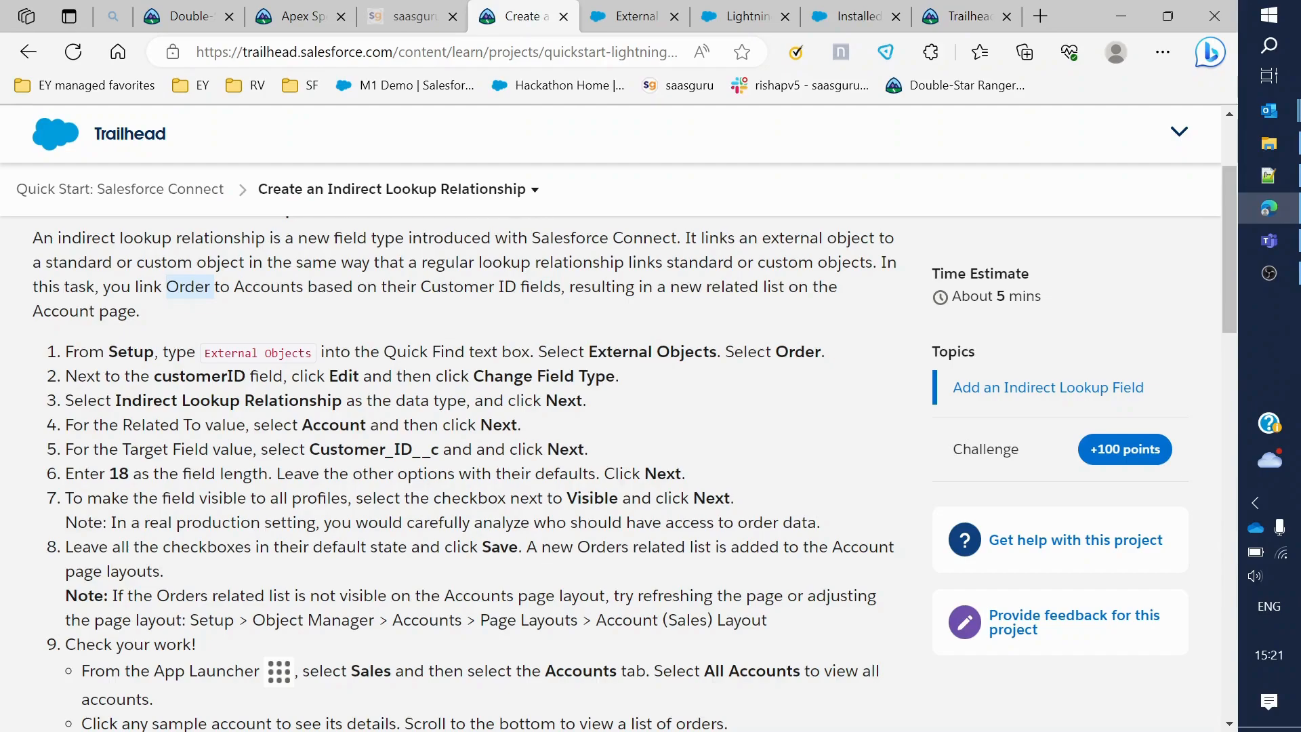
{"action": "left_click", "coordinate": [651, 16]}
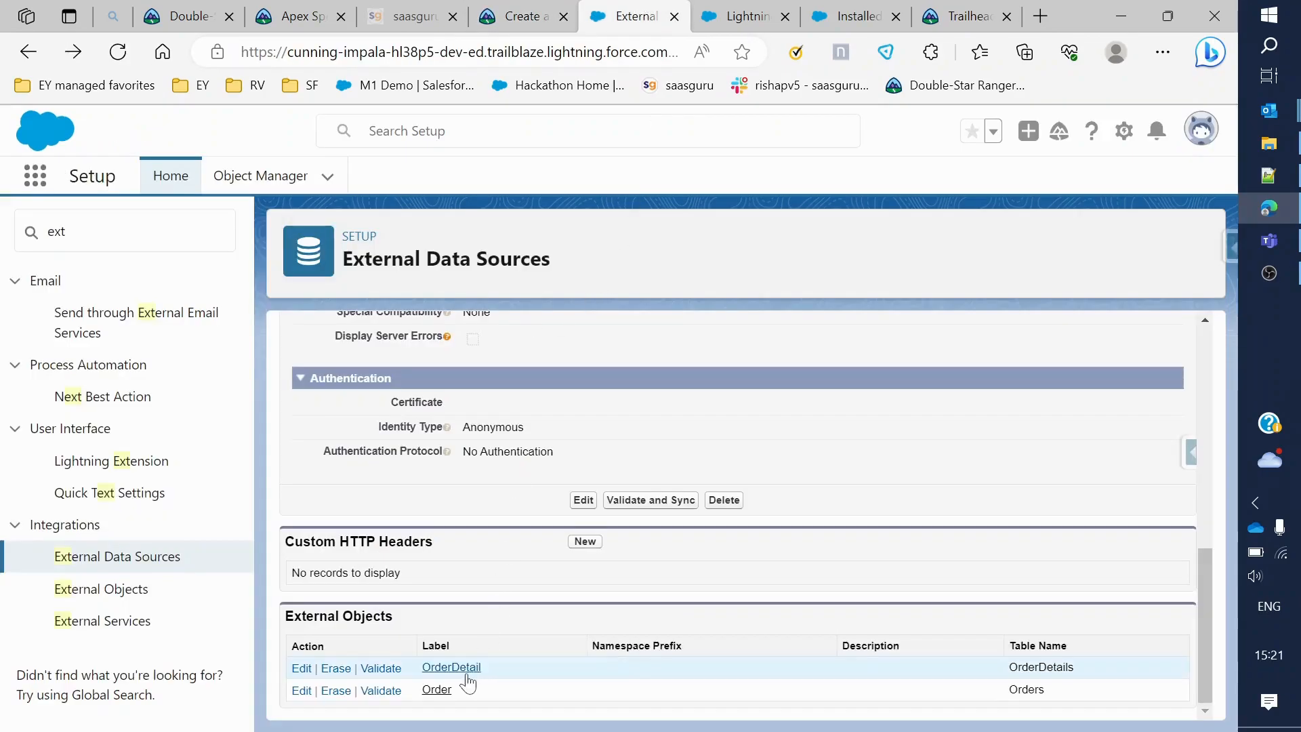
{"action": "left_click", "coordinate": [437, 689]}
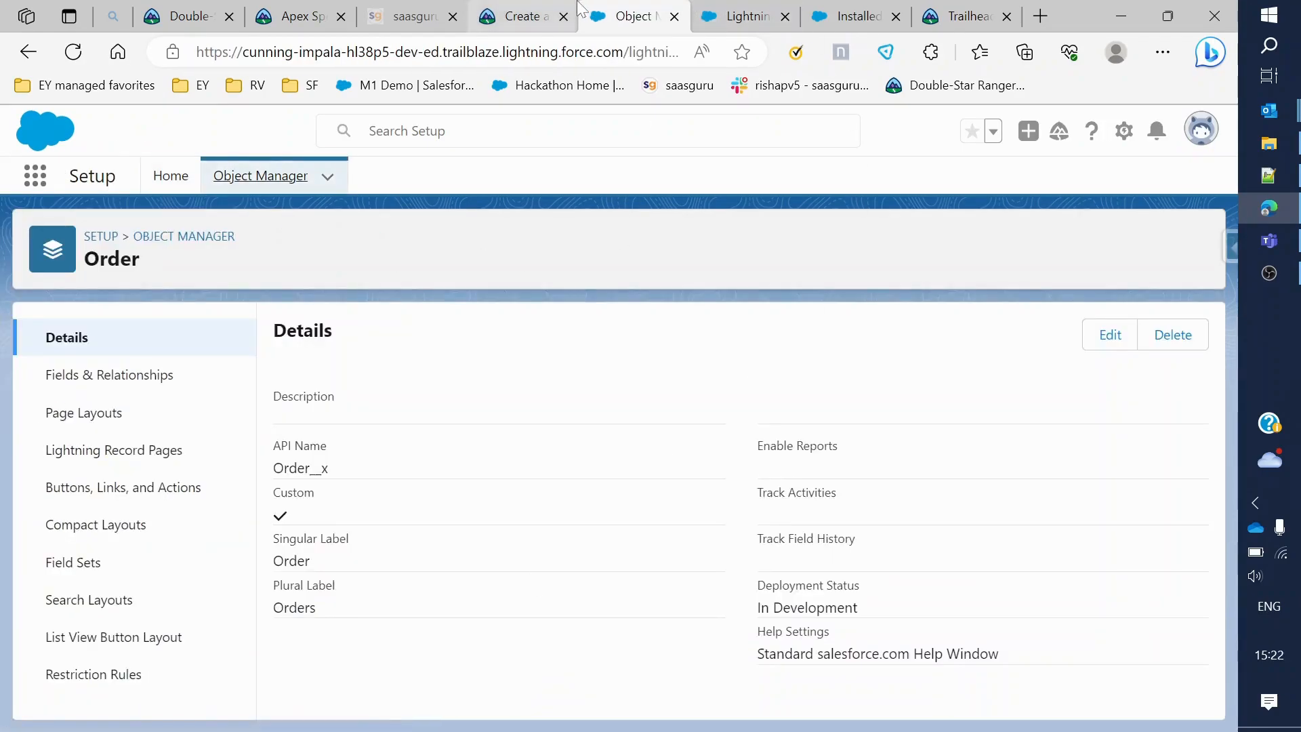
{"action": "key", "text": "ctrl+shift+Tab"}
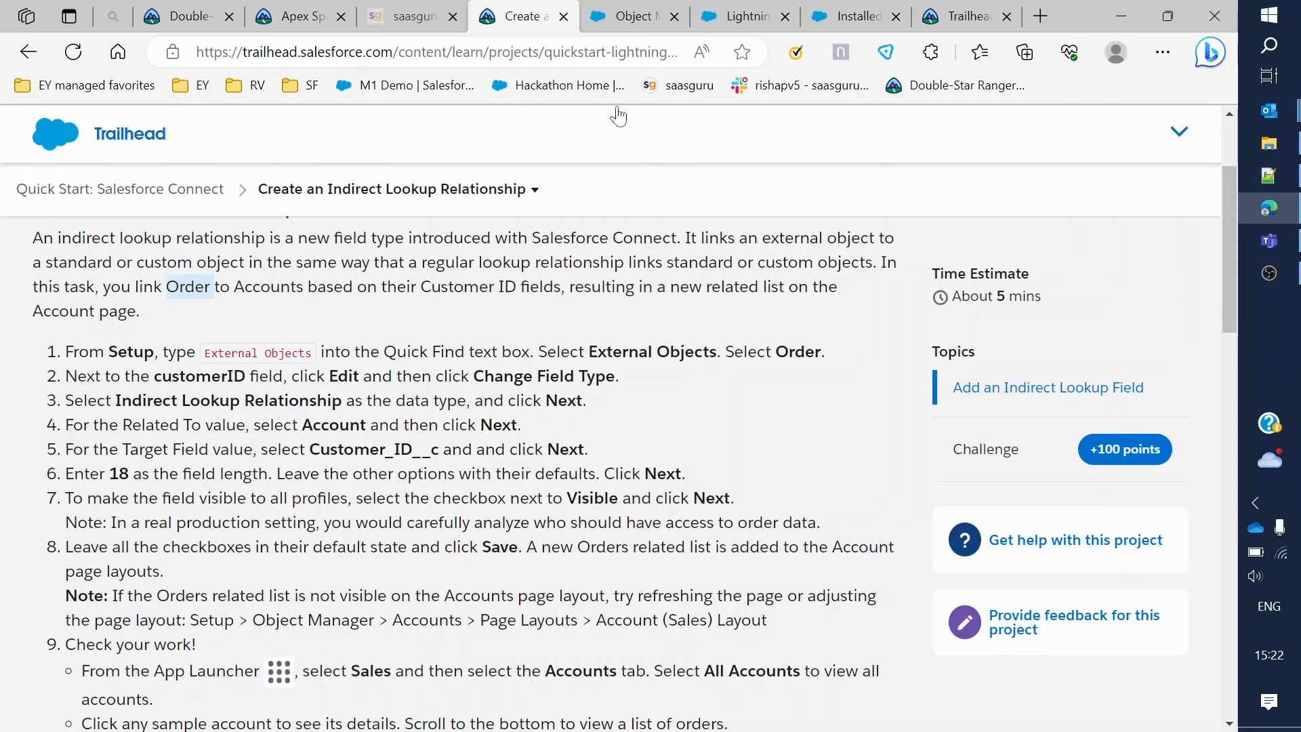
{"action": "key", "text": "ctrl+Tab"}
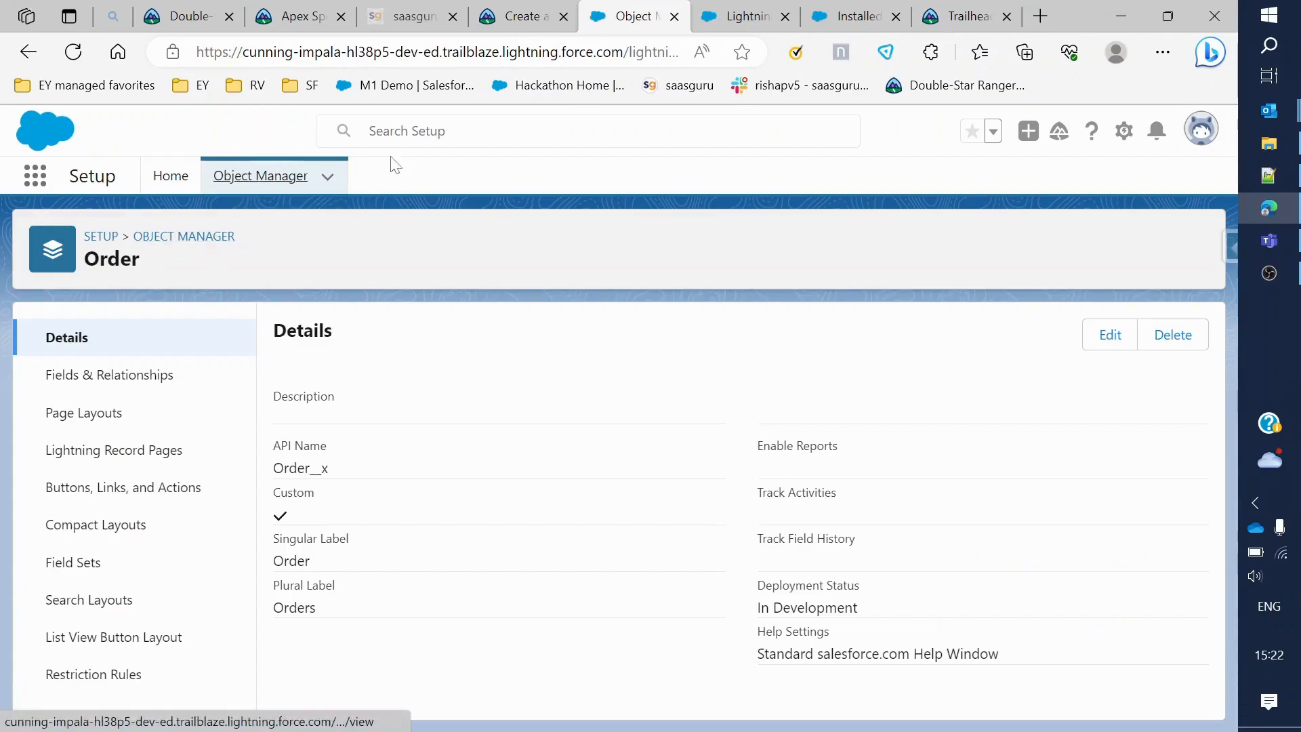
Go to External Objects from Setup Home and open the Order external object at its Custom Fields & Relationships section
{"action": "left_click", "coordinate": [159, 178]}
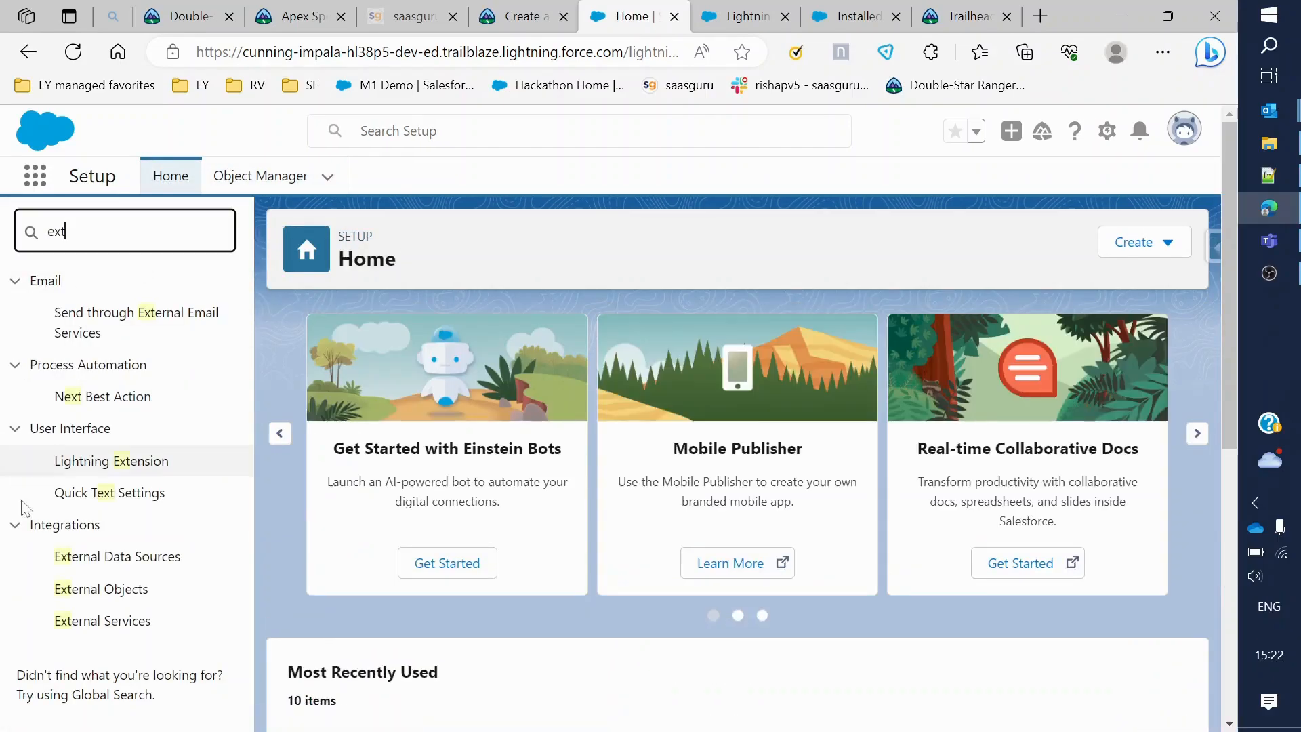
{"action": "left_click", "coordinate": [101, 589]}
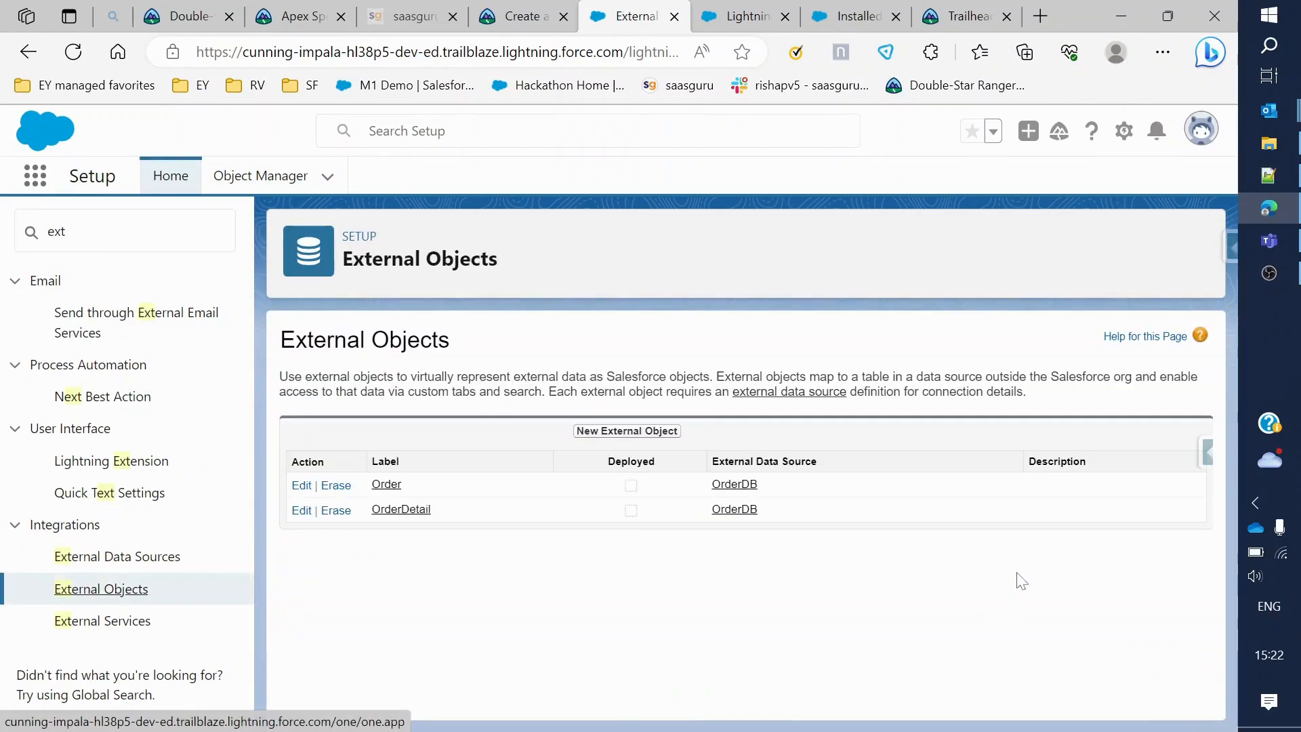
{"action": "left_click", "coordinate": [389, 486]}
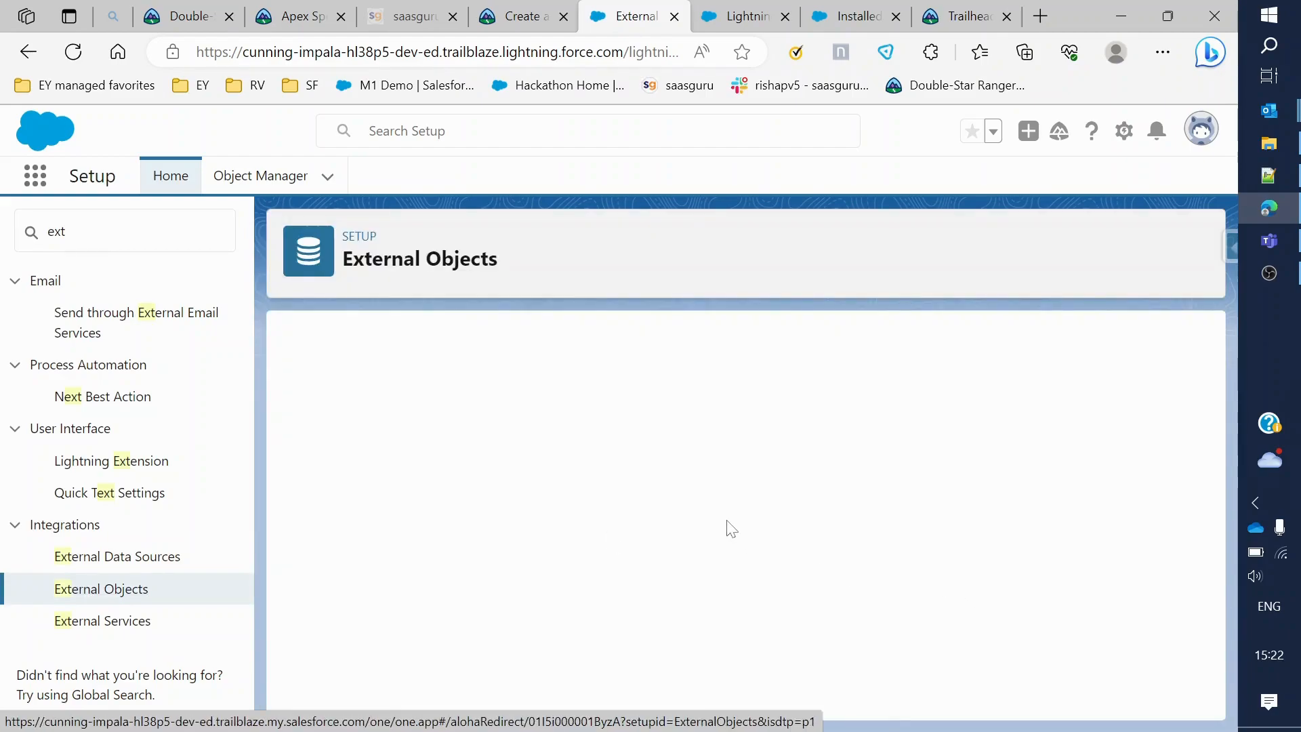
{"action": "scroll", "coordinate": [725, 527], "scroll_direction": "down", "scroll_amount": 3}
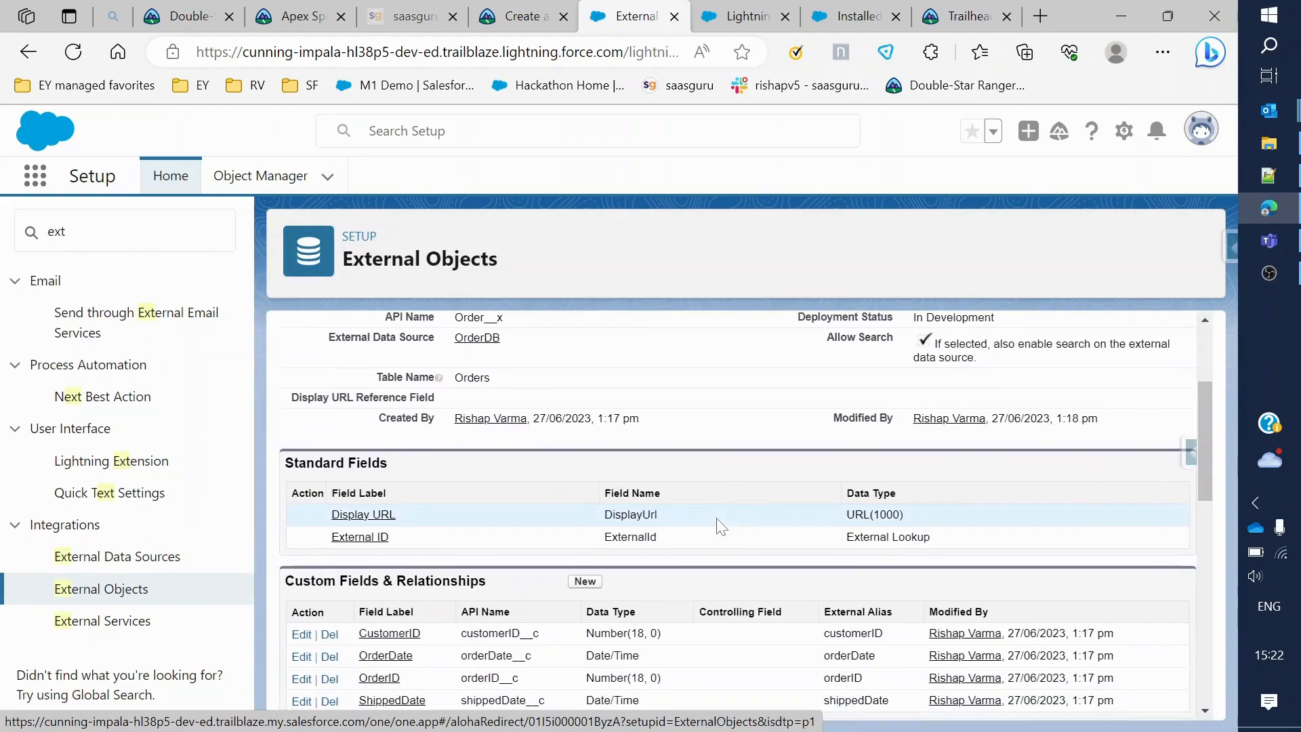
{"action": "scroll", "coordinate": [721, 526], "scroll_direction": "down", "scroll_amount": 1}
Edit Order's CustomerID custom field and start changing its field type, following the Trailhead unit's instructions
{"action": "left_click", "coordinate": [515, 16]}
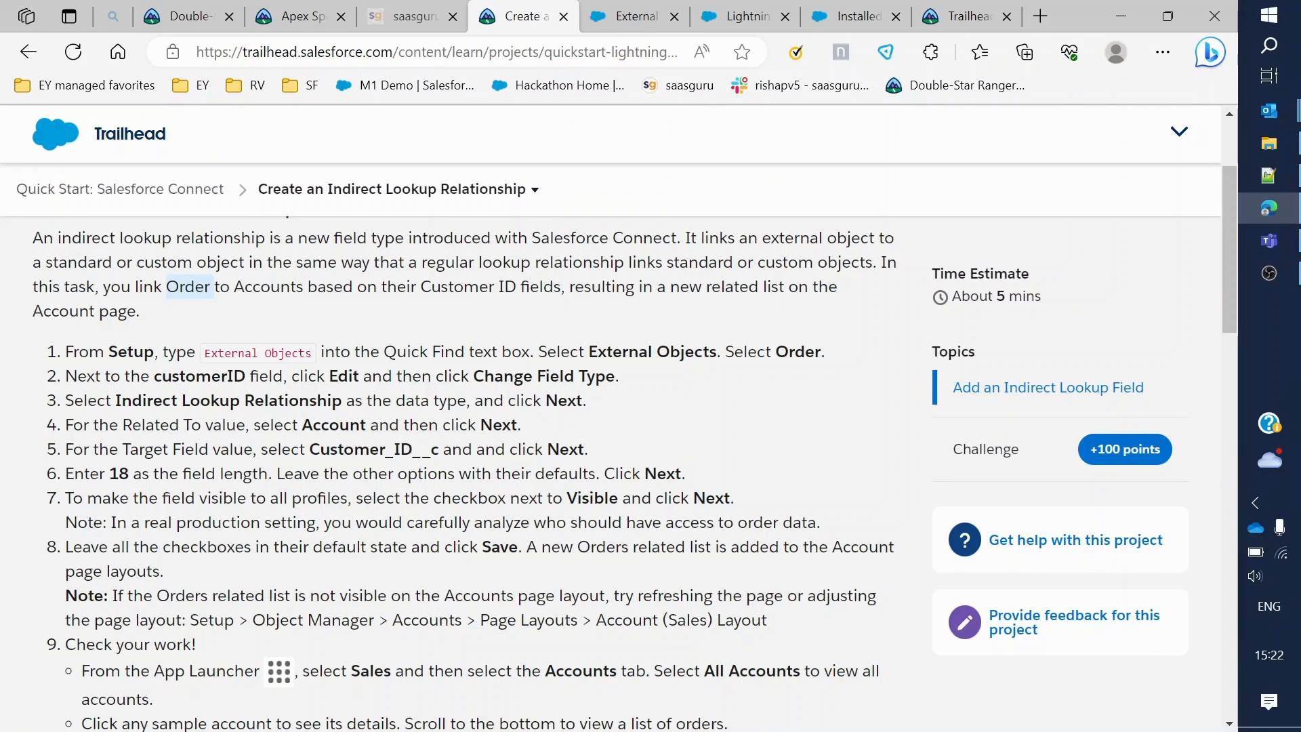
{"action": "left_click", "coordinate": [634, 16]}
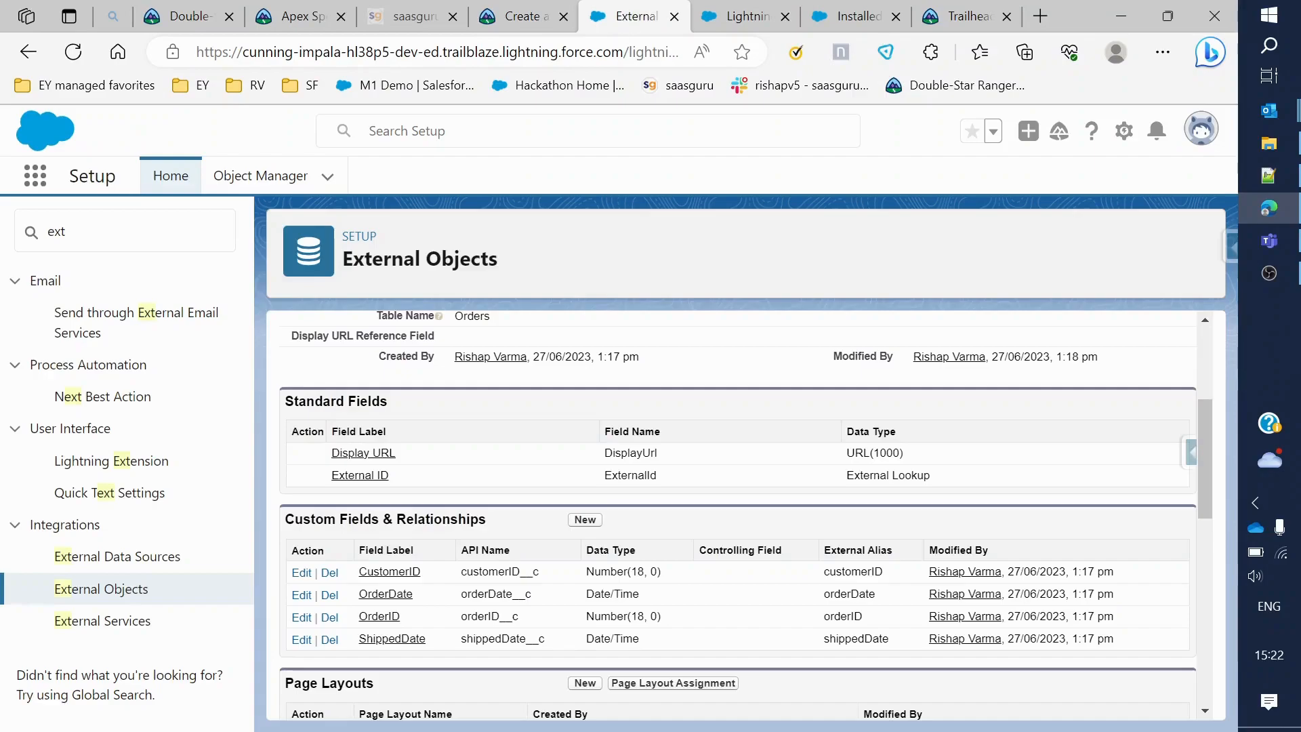
{"action": "left_click", "coordinate": [299, 572]}
{"action": "left_click", "coordinate": [522, 17]}
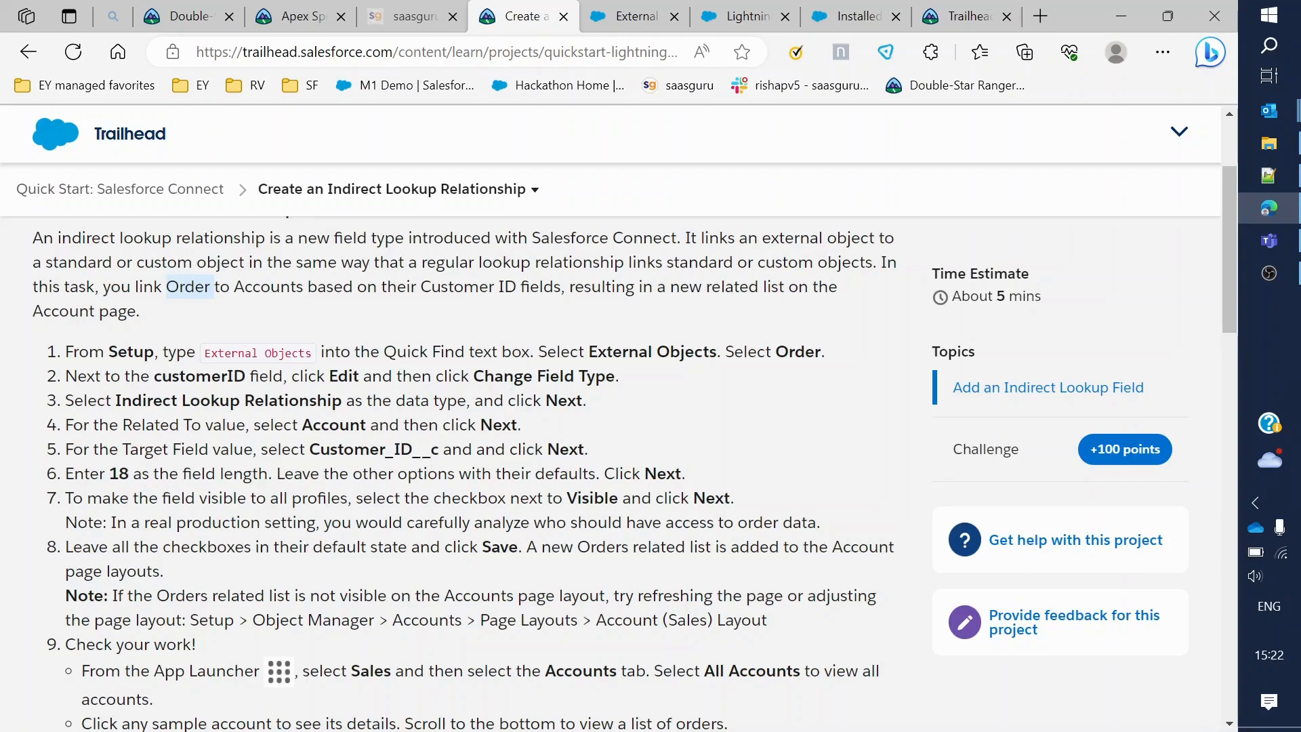
{"action": "left_click", "coordinate": [633, 17]}
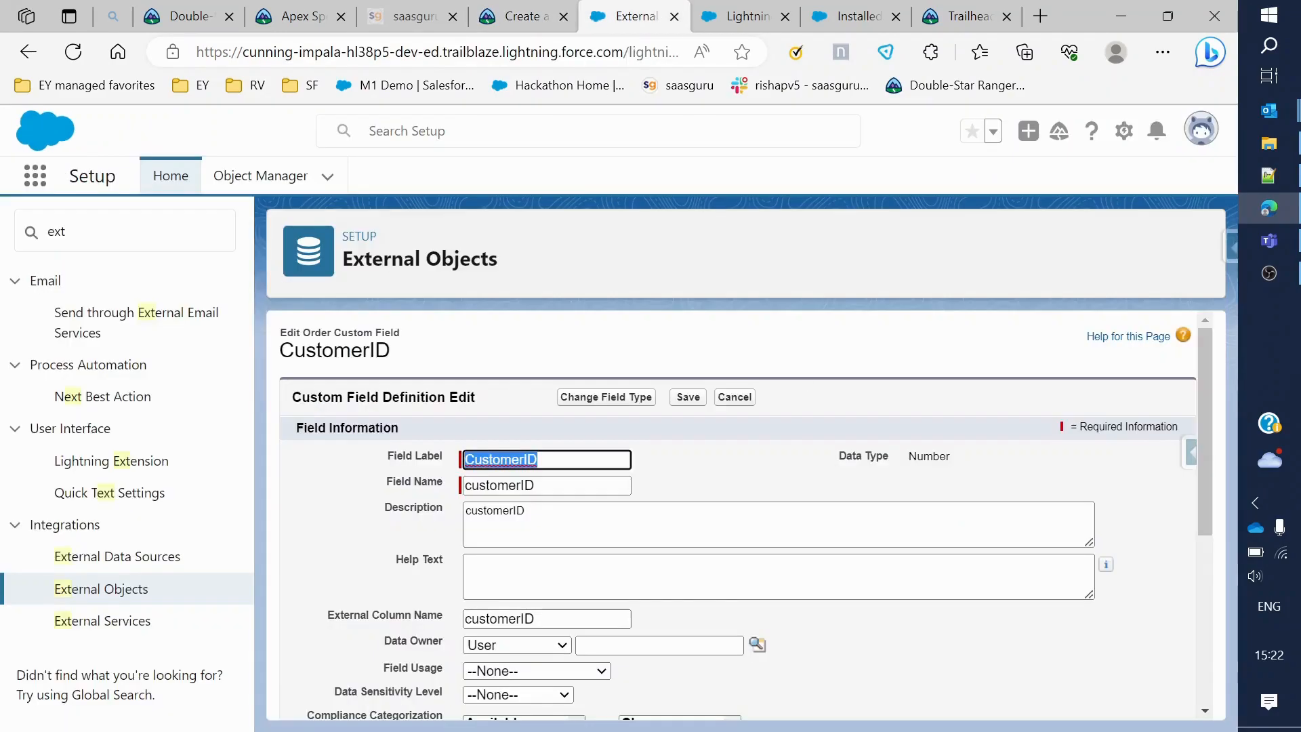
{"action": "left_click", "coordinate": [594, 398]}
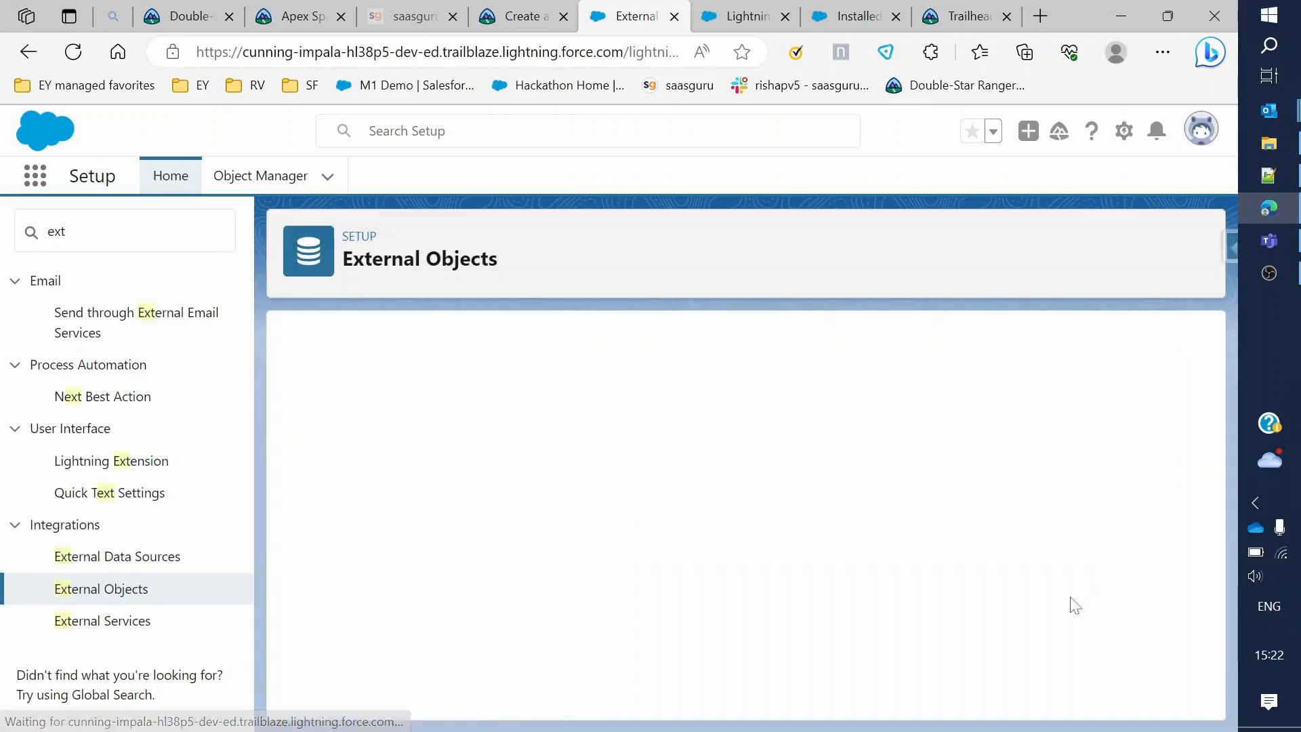
Choose Indirect Lookup Relationship as the CustomerID field's new data type and continue to the related object selection
{"action": "scroll", "coordinate": [972, 584], "scroll_direction": "down", "scroll_amount": 5}
{"action": "scroll", "coordinate": [971, 584], "scroll_direction": "down", "scroll_amount": 2}
{"action": "scroll", "coordinate": [949, 576], "scroll_direction": "up", "scroll_amount": 4}
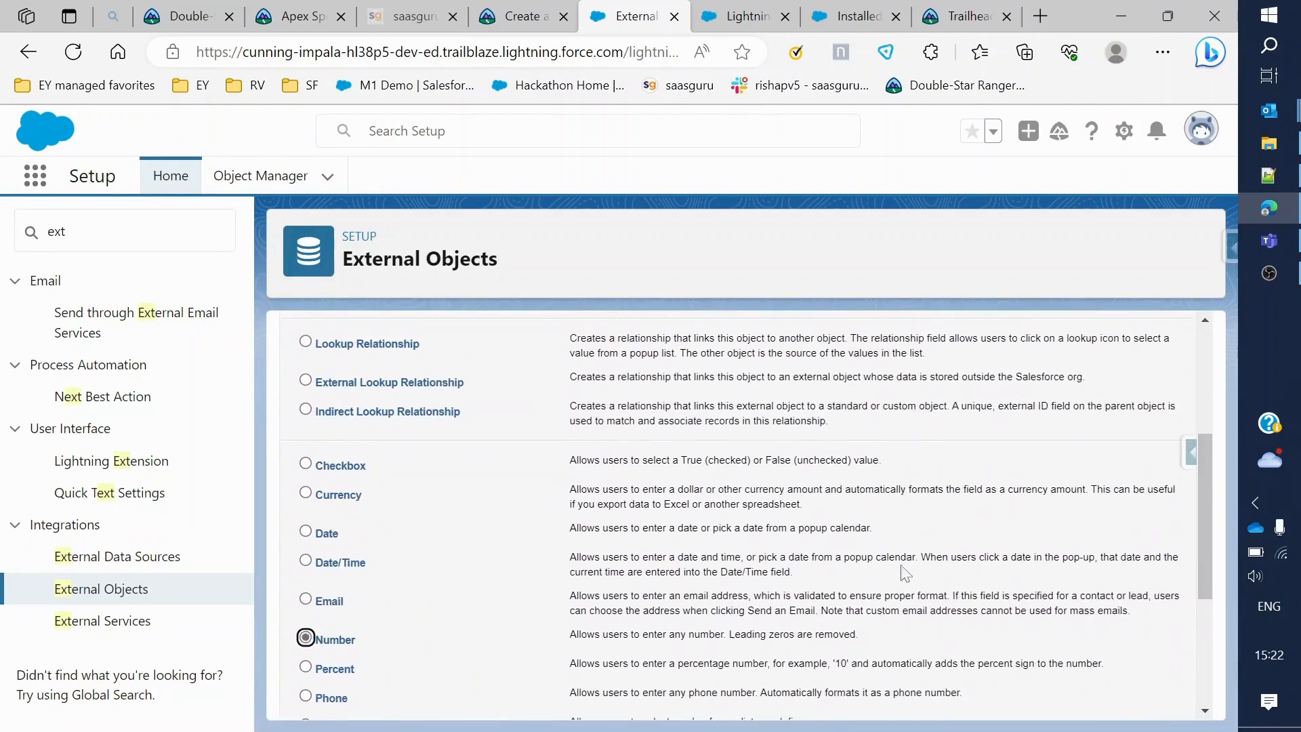
{"action": "left_click", "coordinate": [305, 411]}
{"action": "left_click", "coordinate": [526, 17]}
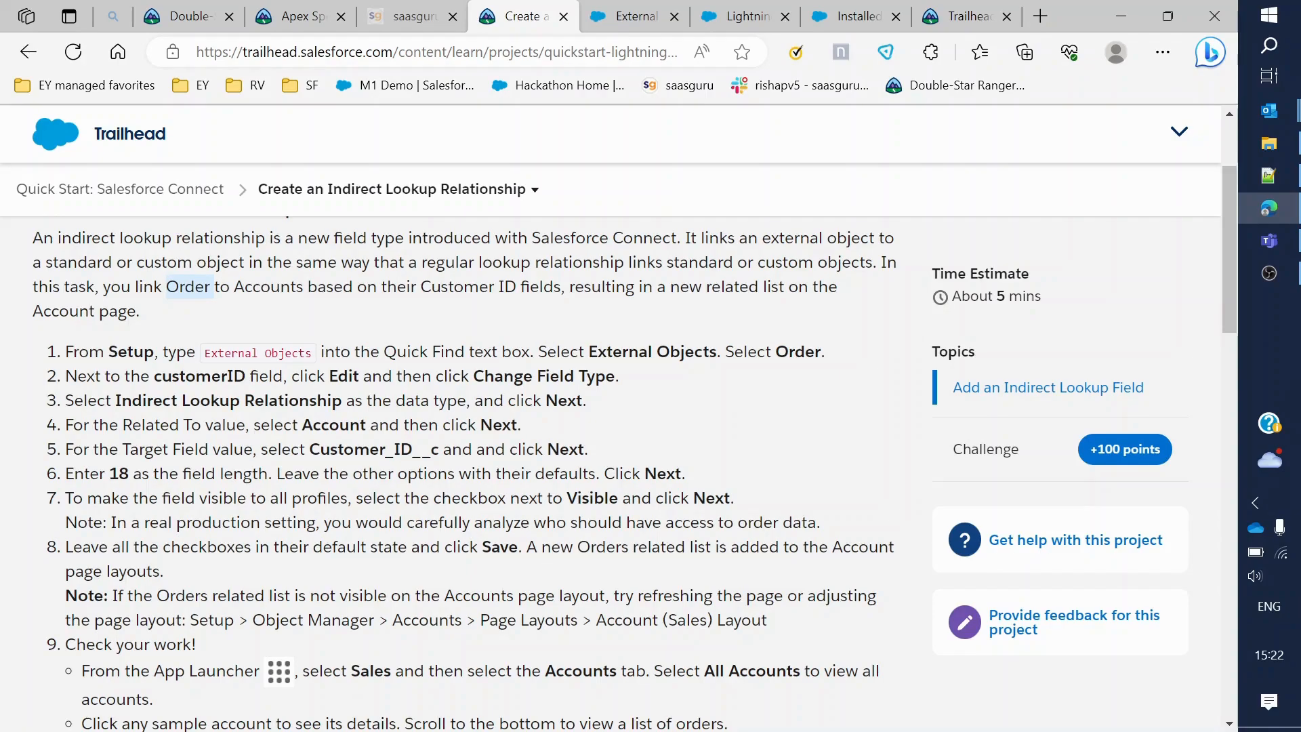
{"action": "left_click", "coordinate": [605, 14]}
{"action": "scroll", "coordinate": [537, 563], "scroll_direction": "down", "scroll_amount": 5}
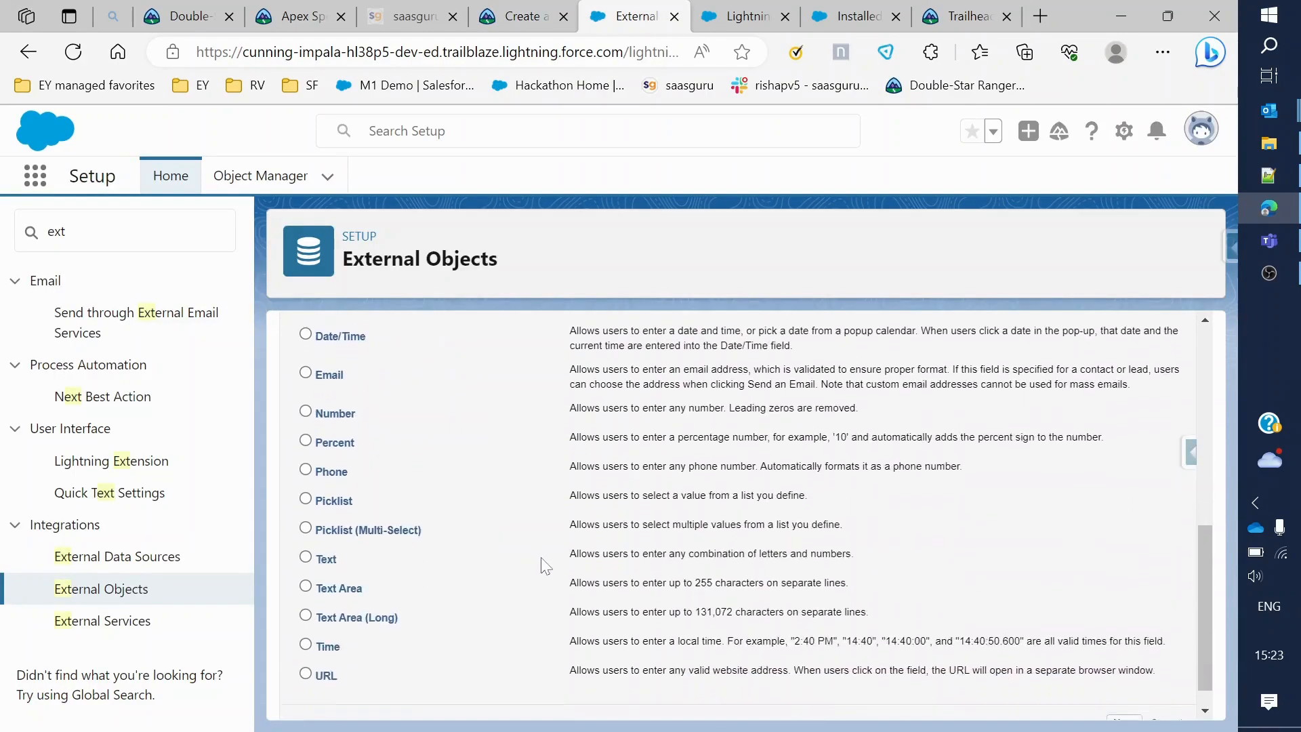
{"action": "left_click", "coordinate": [1129, 700]}
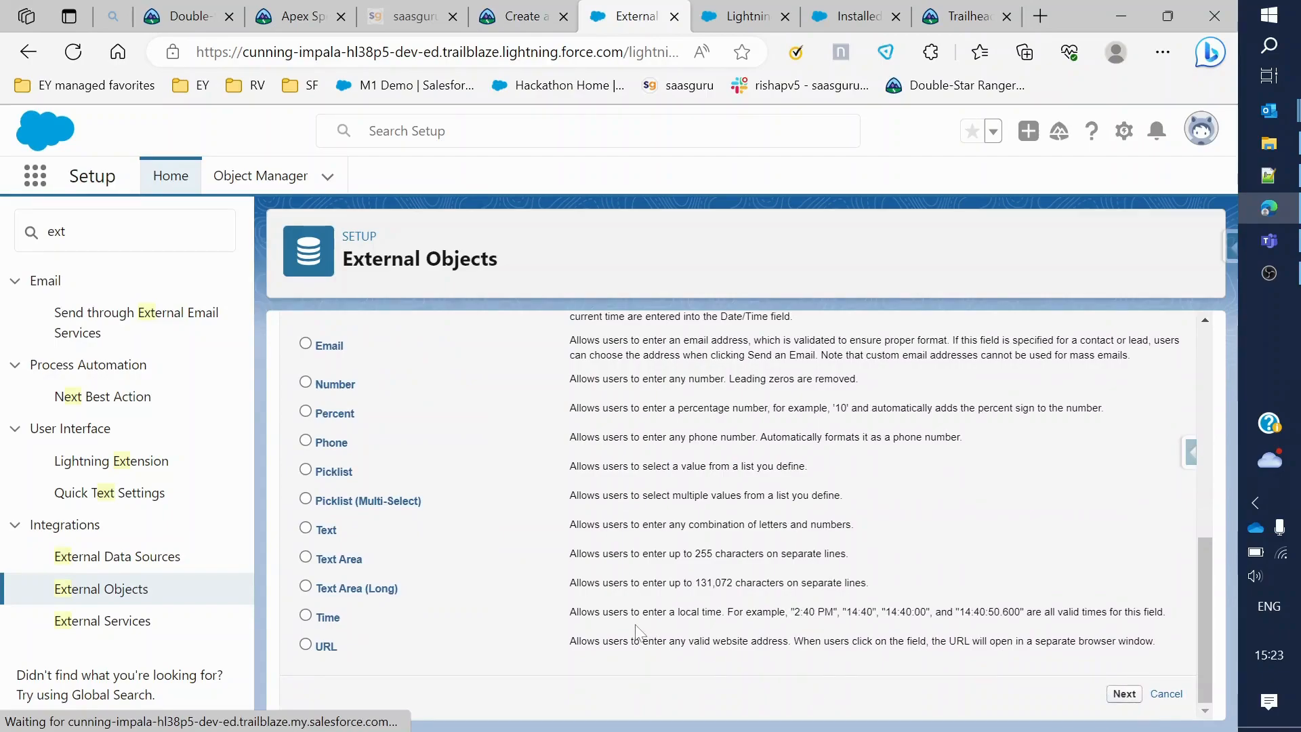
Set the relationship's Related To object to Account and continue to the target field selection
{"action": "left_click", "coordinate": [520, 521]}
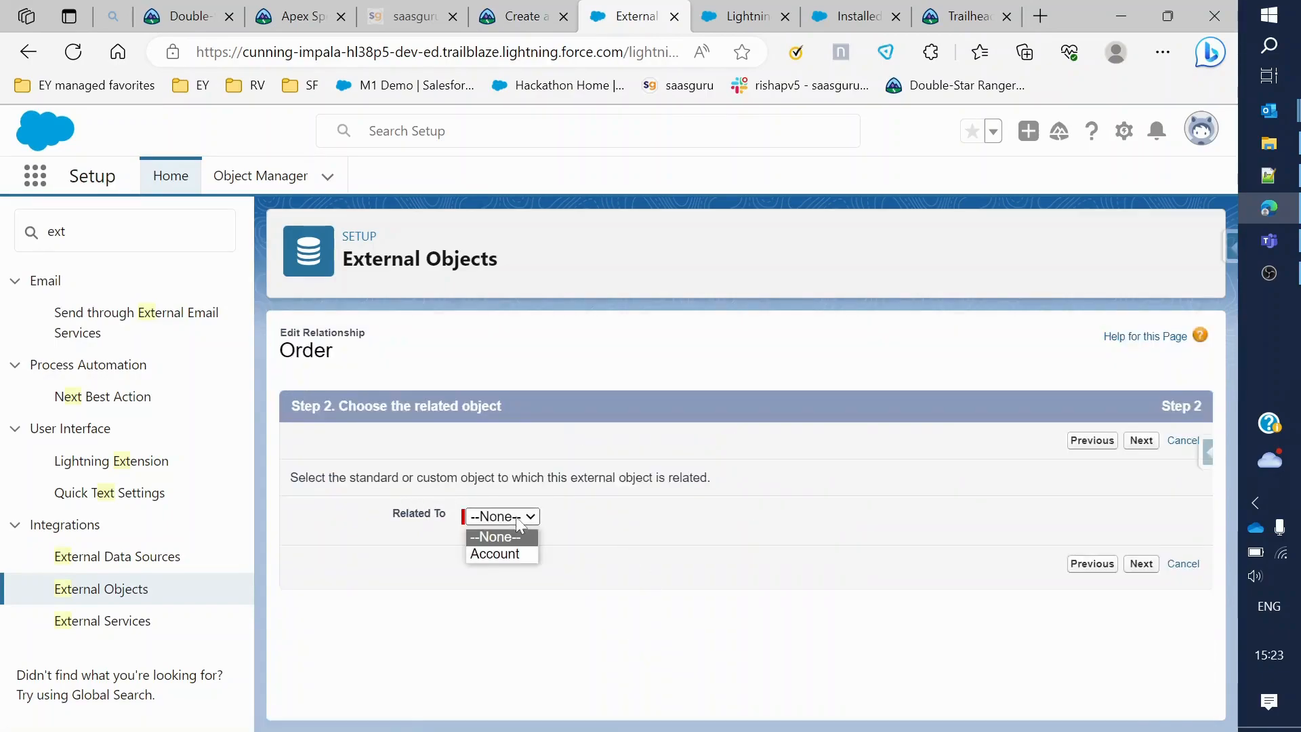
{"action": "left_click", "coordinate": [498, 554]}
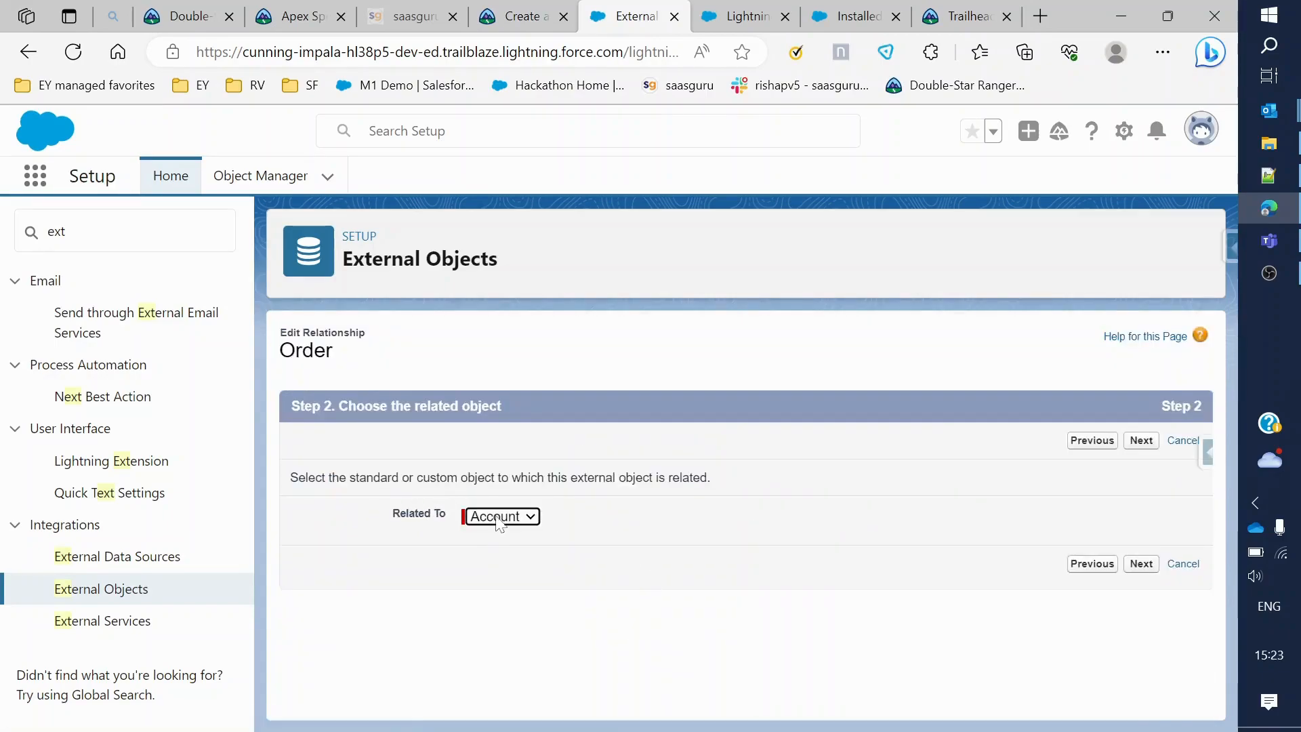
{"action": "left_click", "coordinate": [497, 518]}
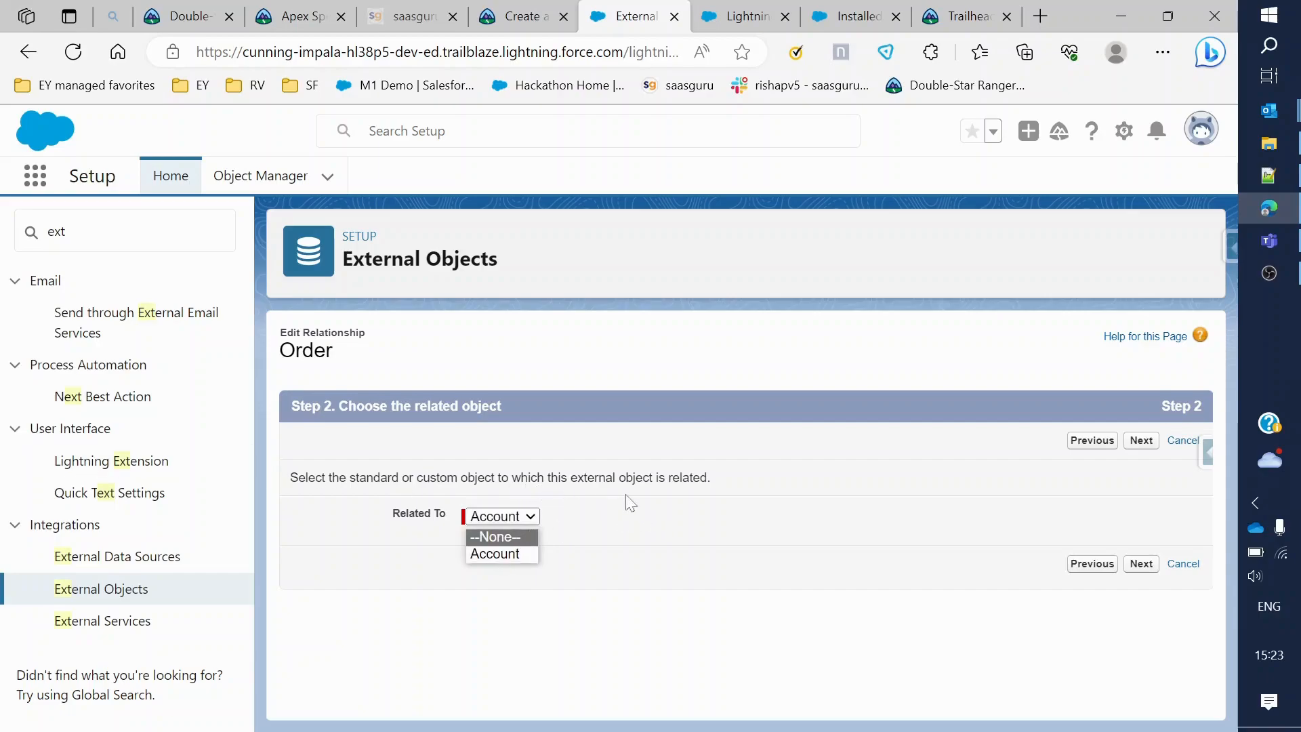
{"action": "left_click", "coordinate": [827, 569]}
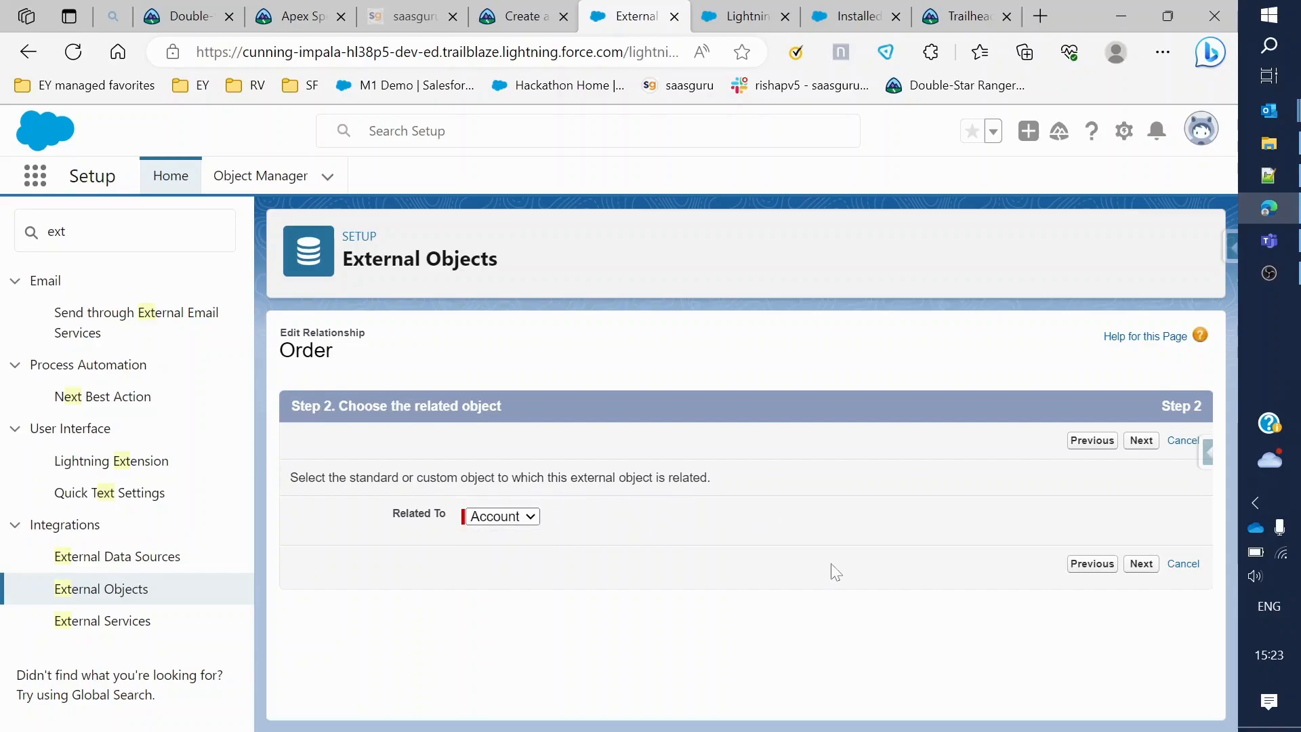
{"action": "left_click", "coordinate": [1144, 566]}
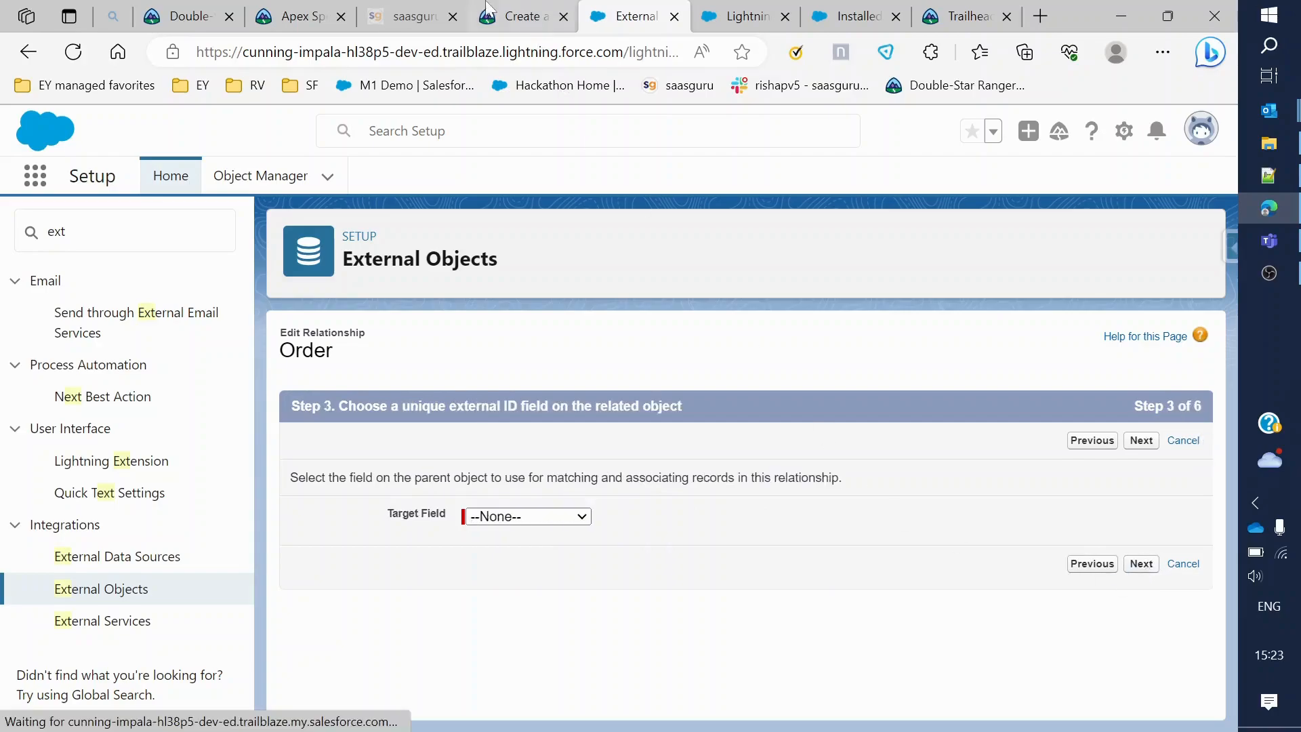
Check the target field instruction in Trailhead, then examine the installed package's Customer ID field on Account, including its API name and general options
{"action": "left_click", "coordinate": [515, 14]}
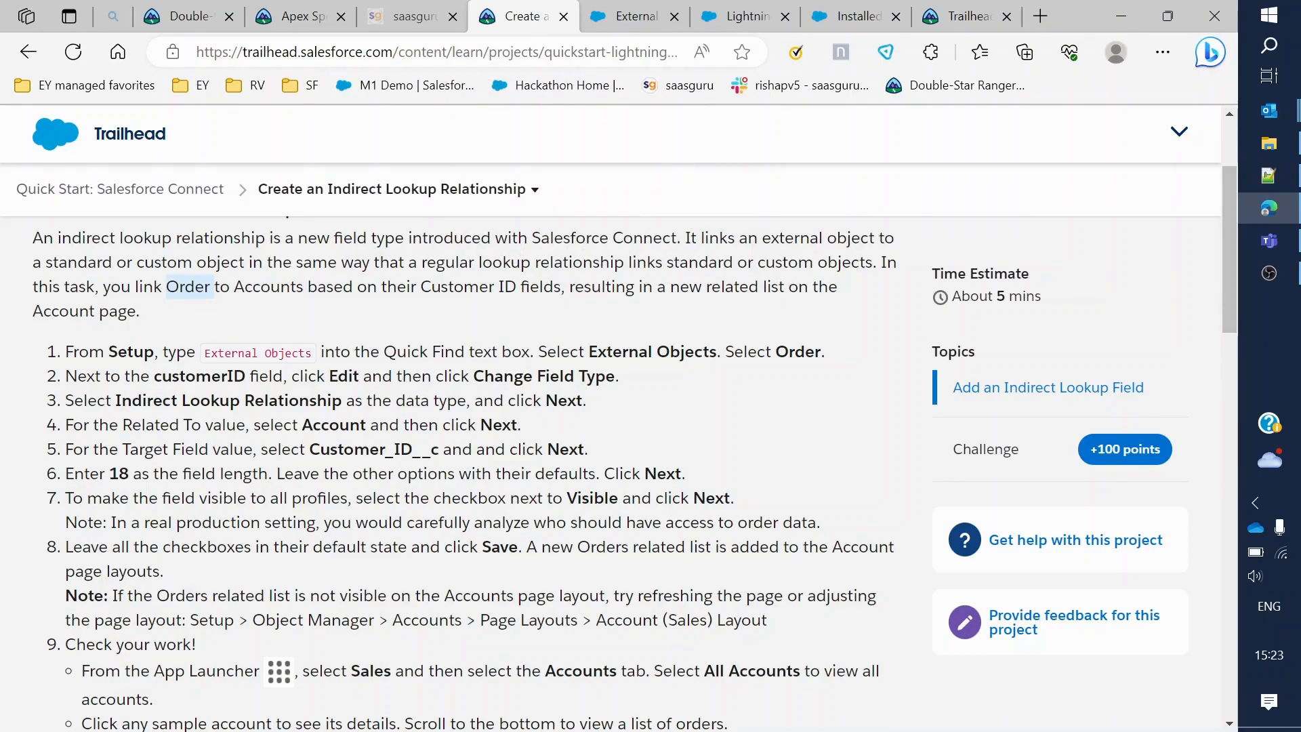
{"action": "left_click", "coordinate": [654, 14]}
{"action": "left_click", "coordinate": [859, 11]}
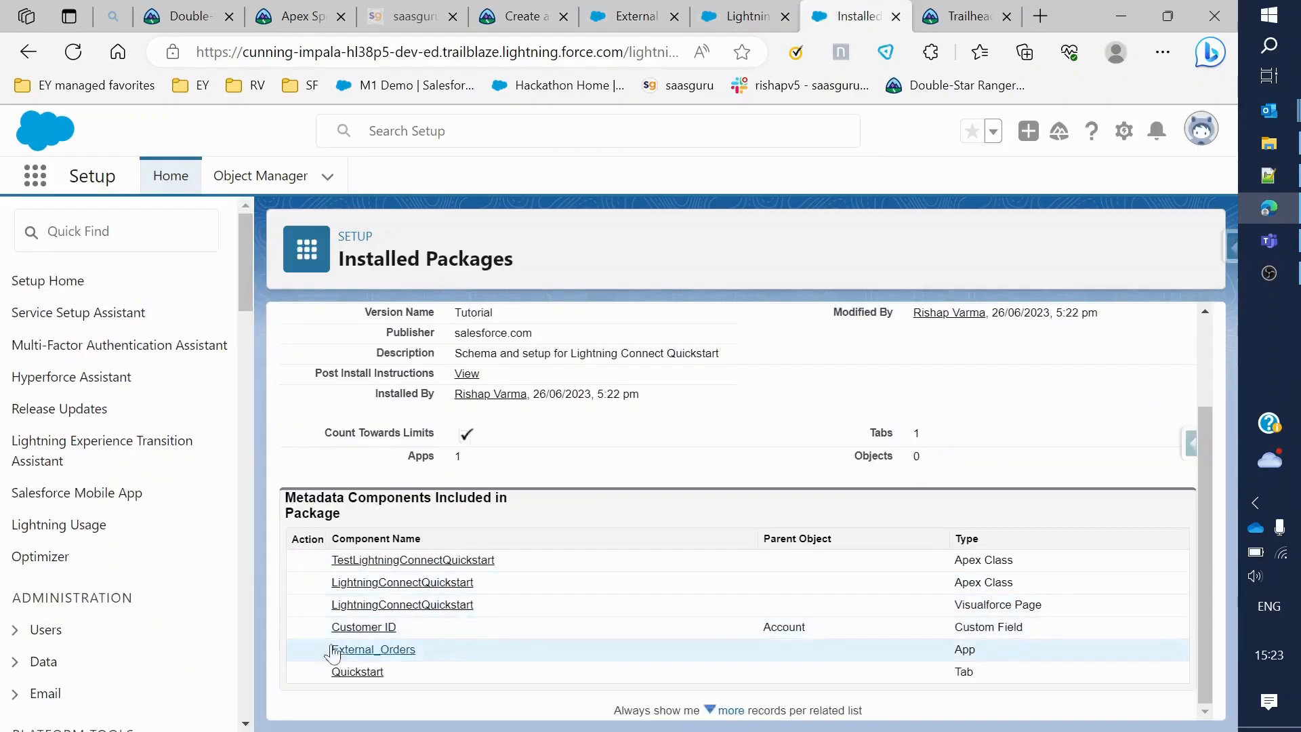
{"action": "left_click", "coordinate": [349, 628]}
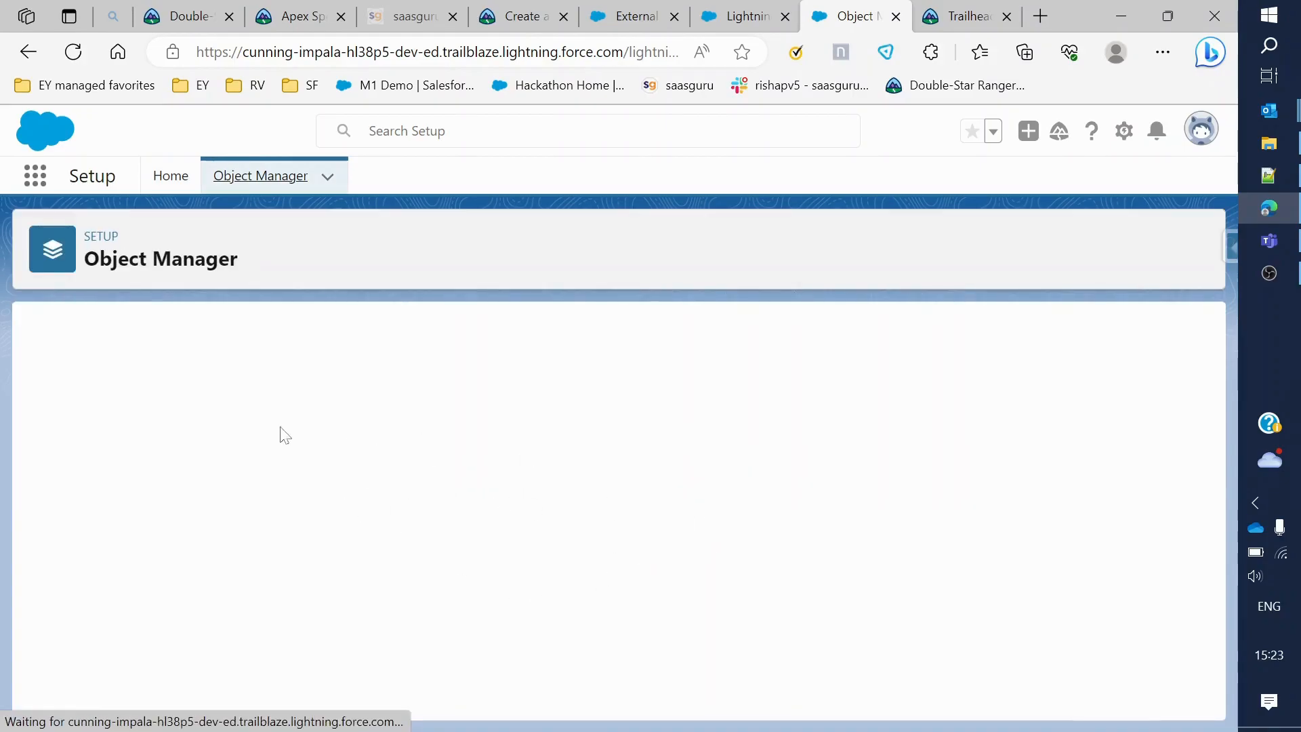
{"action": "scroll", "coordinate": [342, 522], "scroll_direction": "down", "scroll_amount": 1}
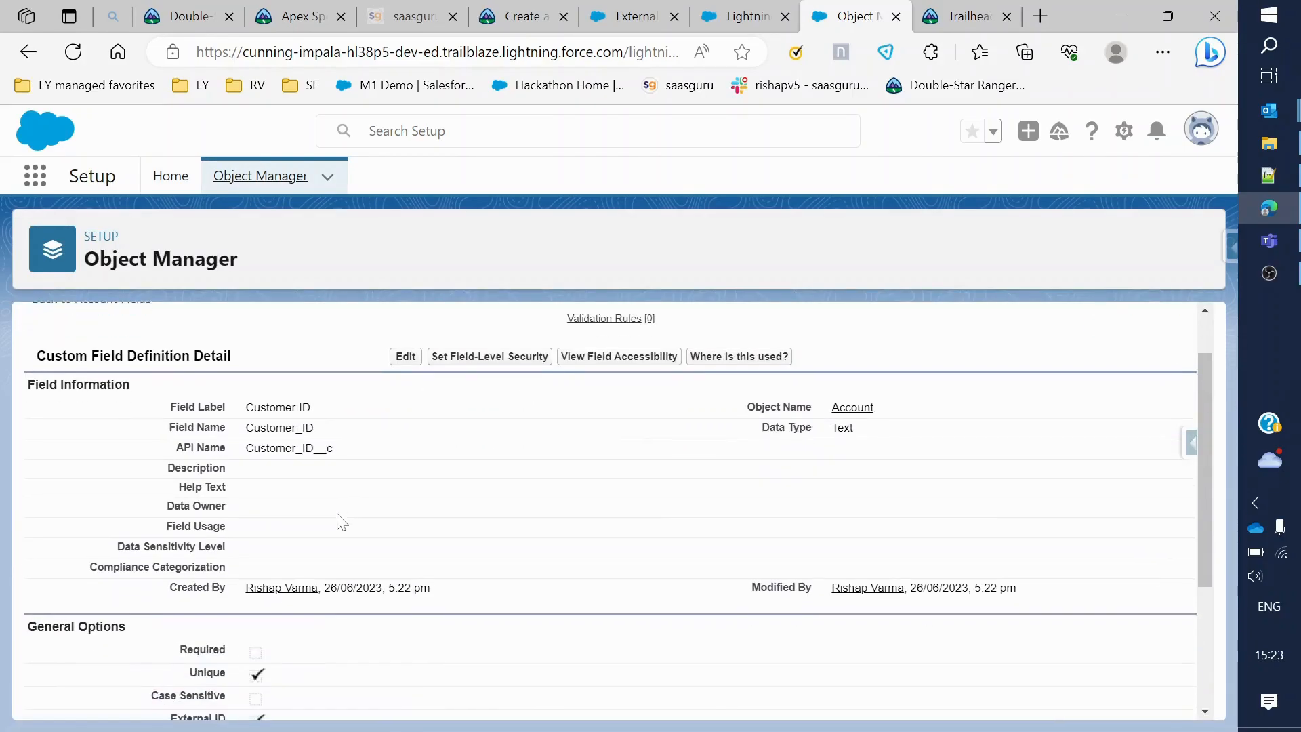
{"action": "scroll", "coordinate": [342, 521], "scroll_direction": "down", "scroll_amount": 2}
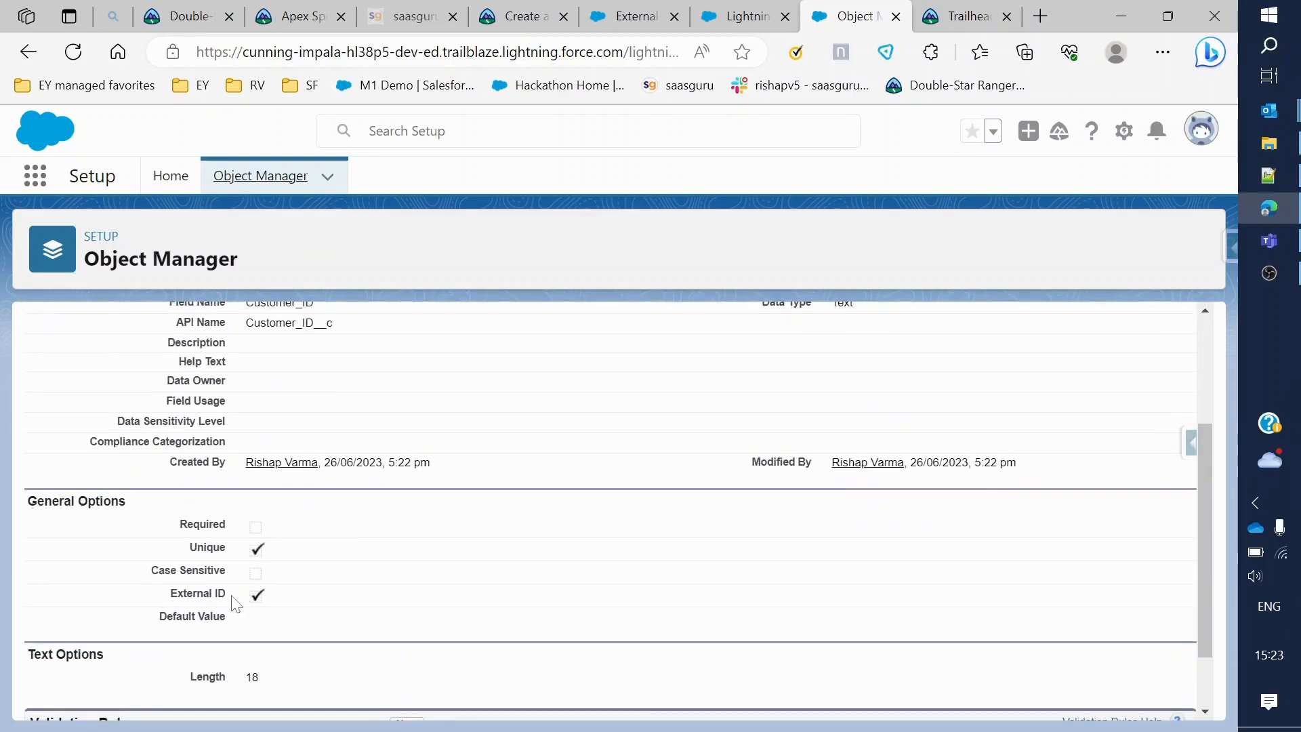
{"action": "scroll", "coordinate": [252, 571], "scroll_direction": "down", "scroll_amount": 1}
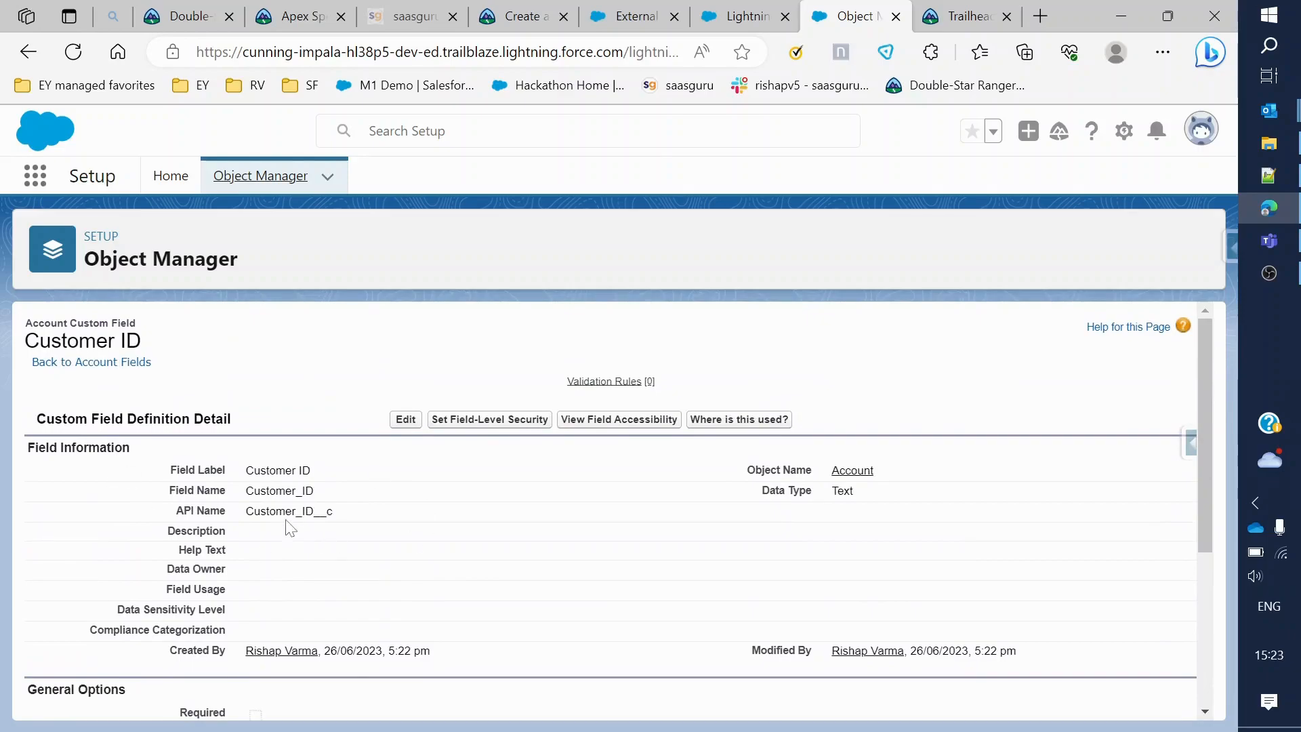
{"action": "scroll", "coordinate": [288, 532], "scroll_direction": "down", "scroll_amount": 4}
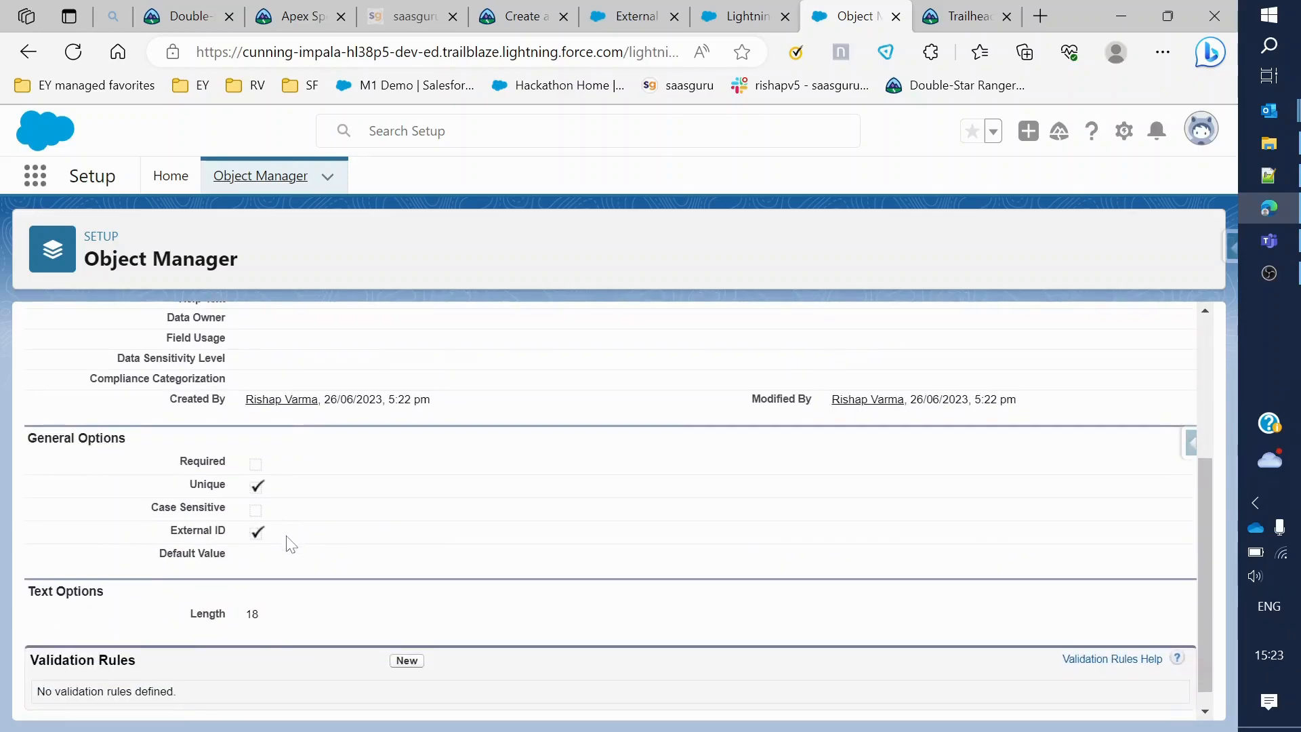
{"action": "scroll", "coordinate": [292, 545], "scroll_direction": "up", "scroll_amount": 3}
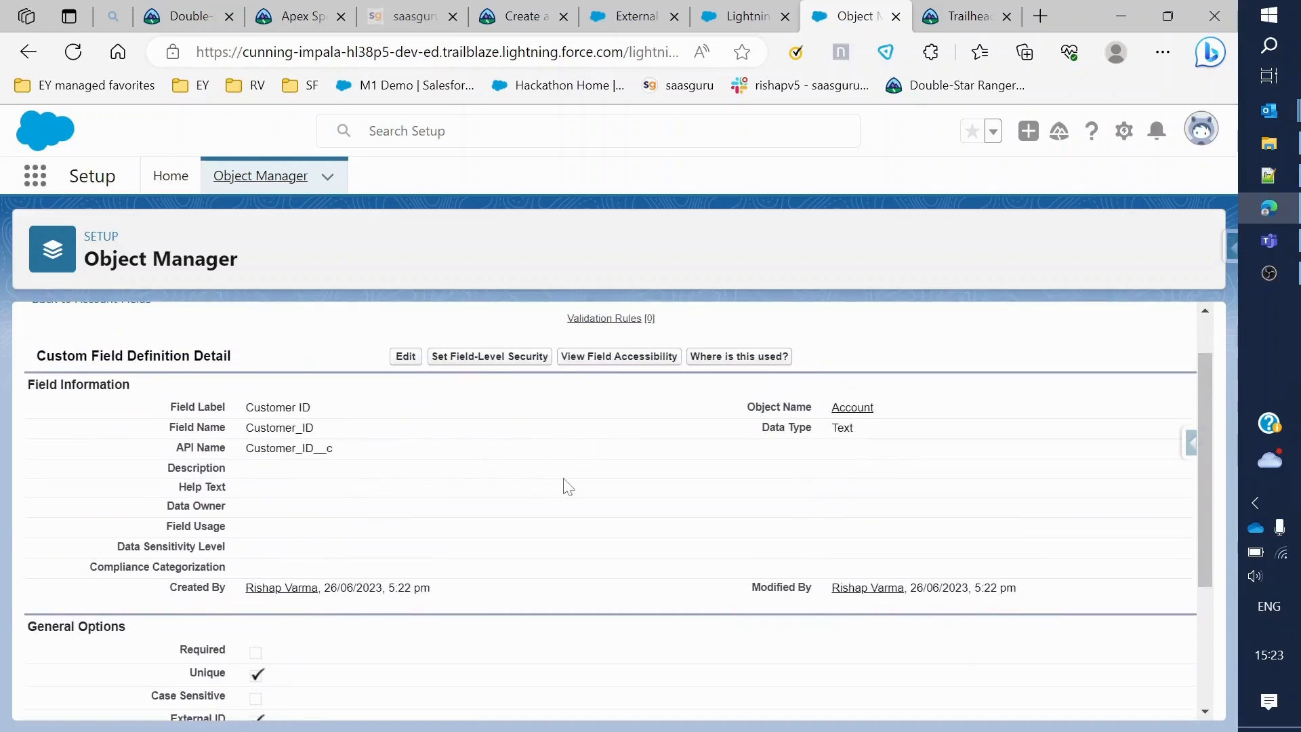
Return to the Order relationship wizard, go back to the related object step and review the Related To options
{"action": "left_click", "coordinate": [742, 16]}
{"action": "left_click", "coordinate": [618, 24]}
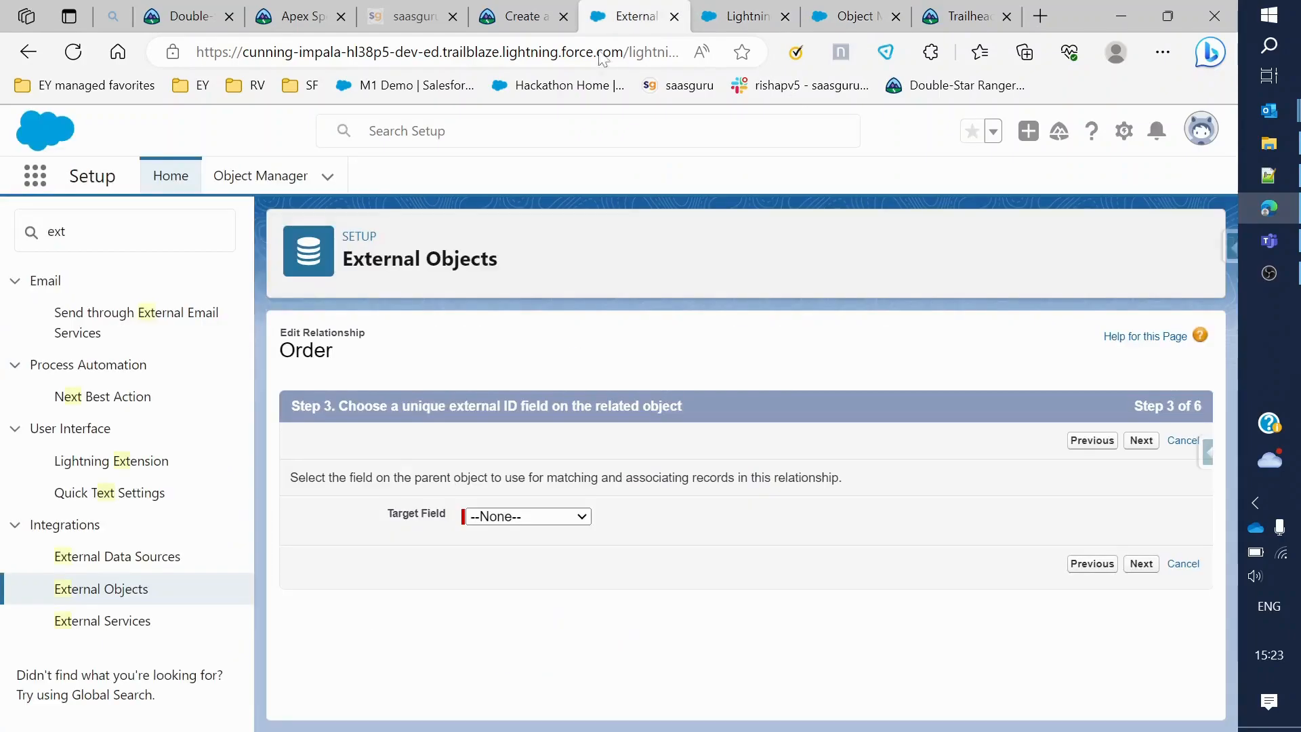
{"action": "left_click", "coordinate": [1078, 440]}
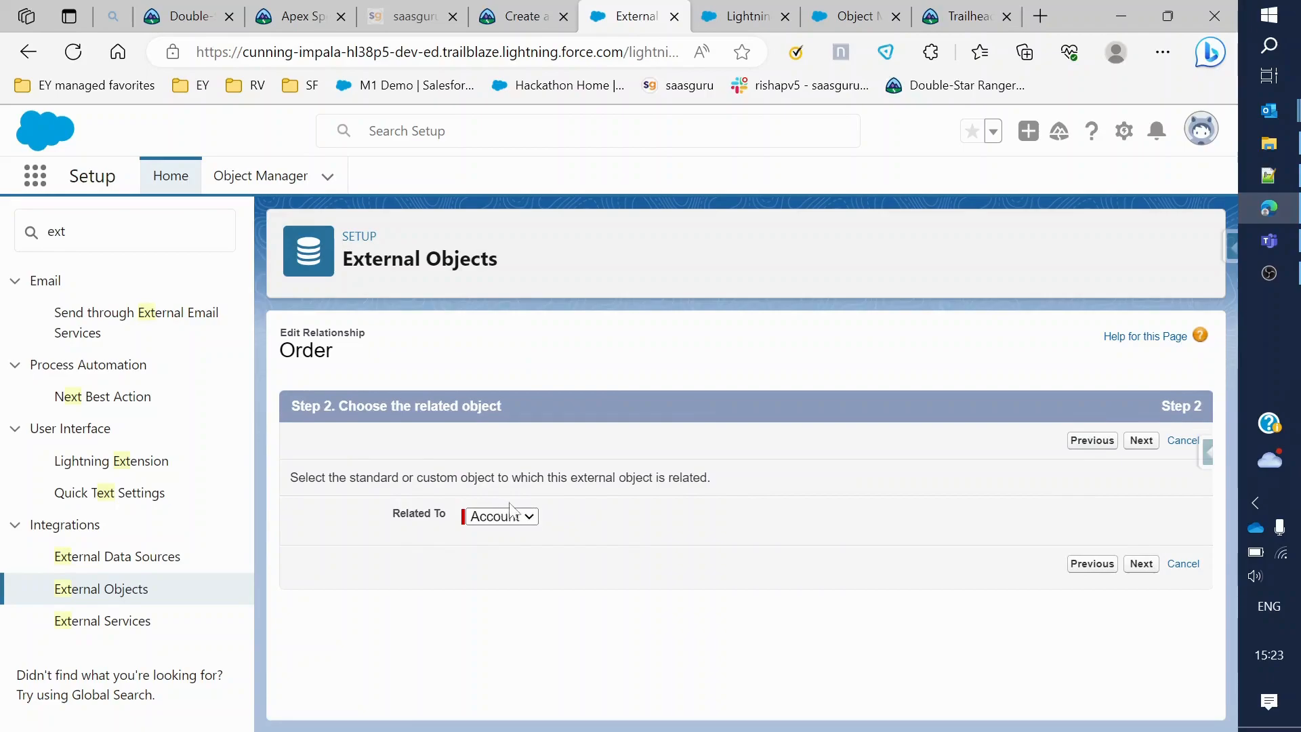
{"action": "left_click", "coordinate": [514, 516]}
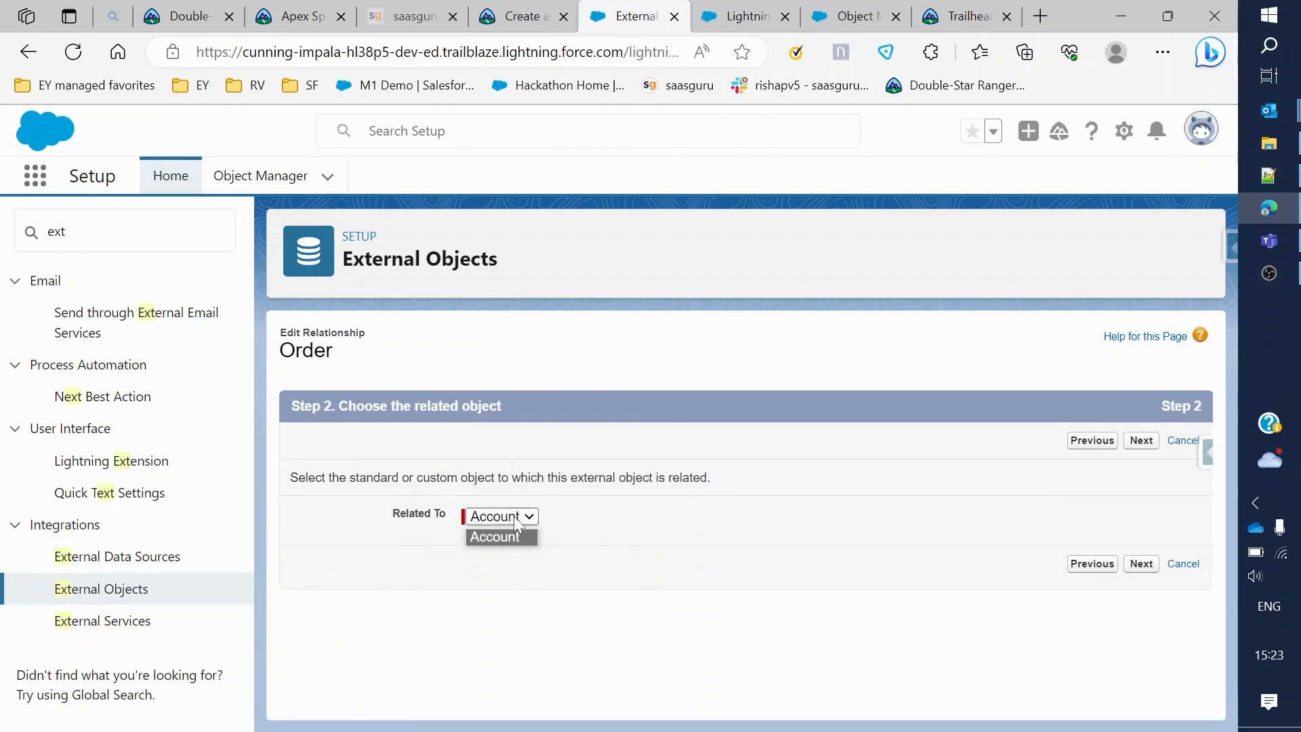
{"action": "left_click", "coordinate": [1145, 417]}
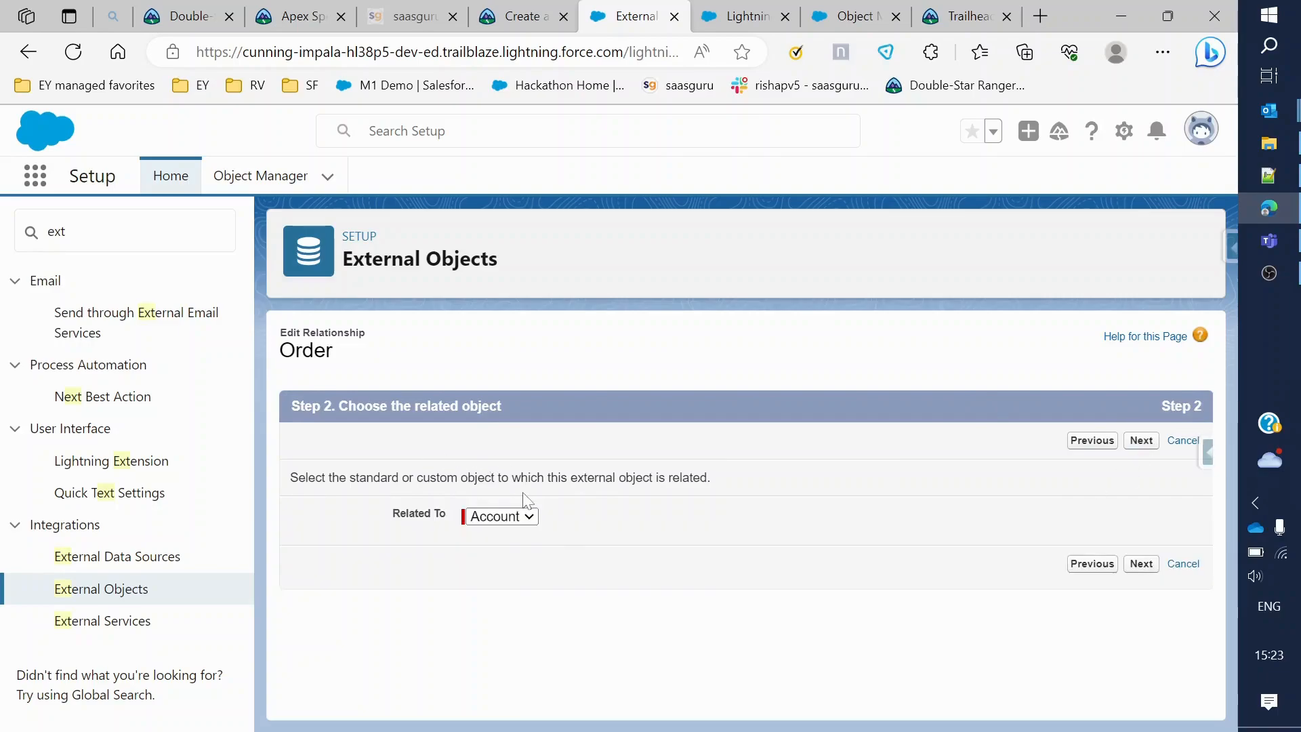
Try to continue past the related object selection, and recheck the Customer ID field definition on Account
{"action": "left_click", "coordinate": [1145, 442]}
{"action": "left_click", "coordinate": [722, 19]}
{"action": "left_click", "coordinate": [828, 8]}
{"action": "scroll", "coordinate": [459, 421], "scroll_direction": "down", "scroll_amount": 3}
{"action": "scroll", "coordinate": [459, 427], "scroll_direction": "up", "scroll_amount": 4}
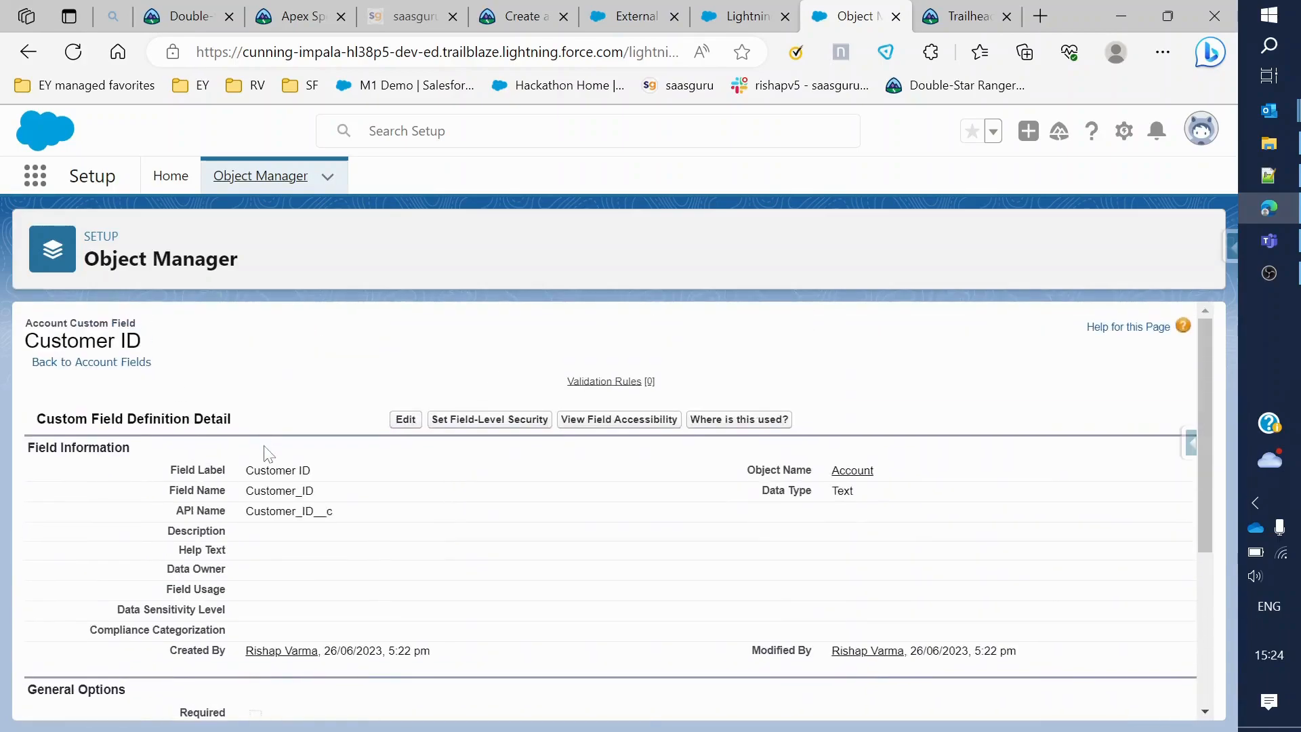
Retry continuing the Order relationship wizard with Account as the related object, and recheck the Trailhead instructions
{"action": "left_click", "coordinate": [633, 16]}
{"action": "left_click", "coordinate": [529, 526]}
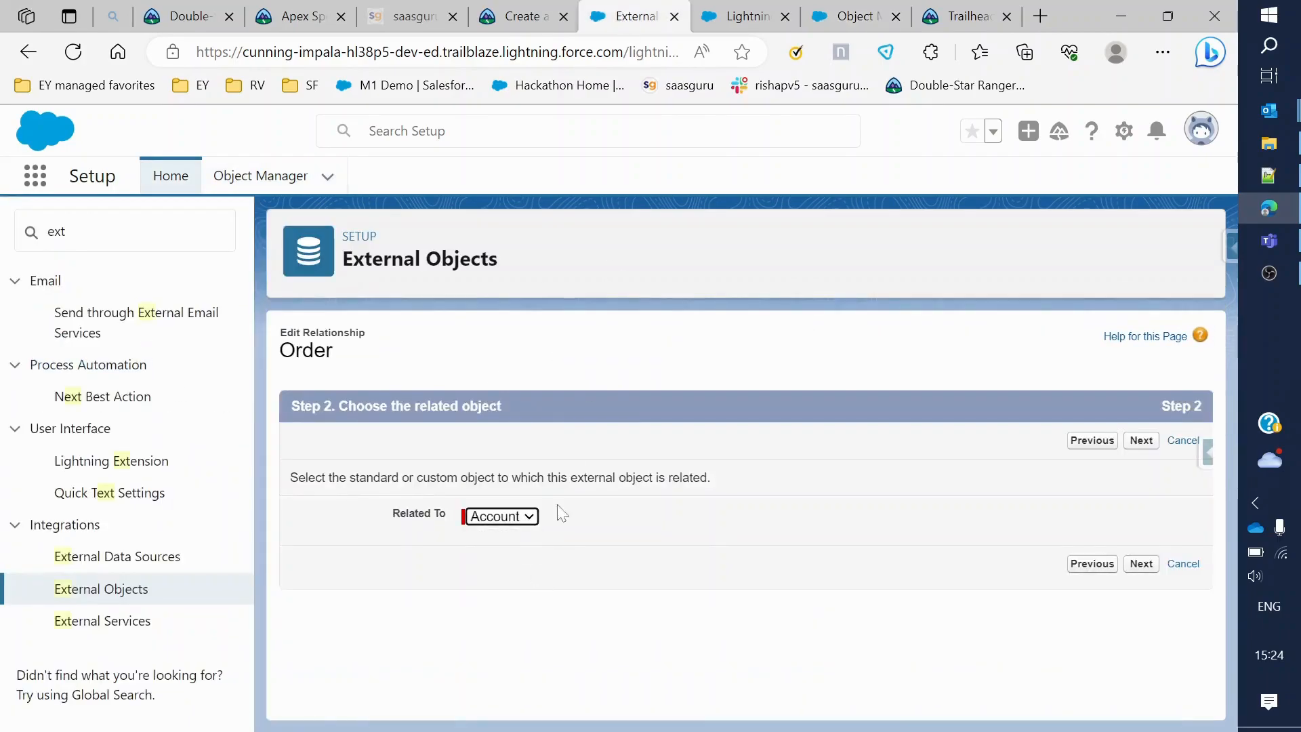
{"action": "left_click", "coordinate": [1149, 441]}
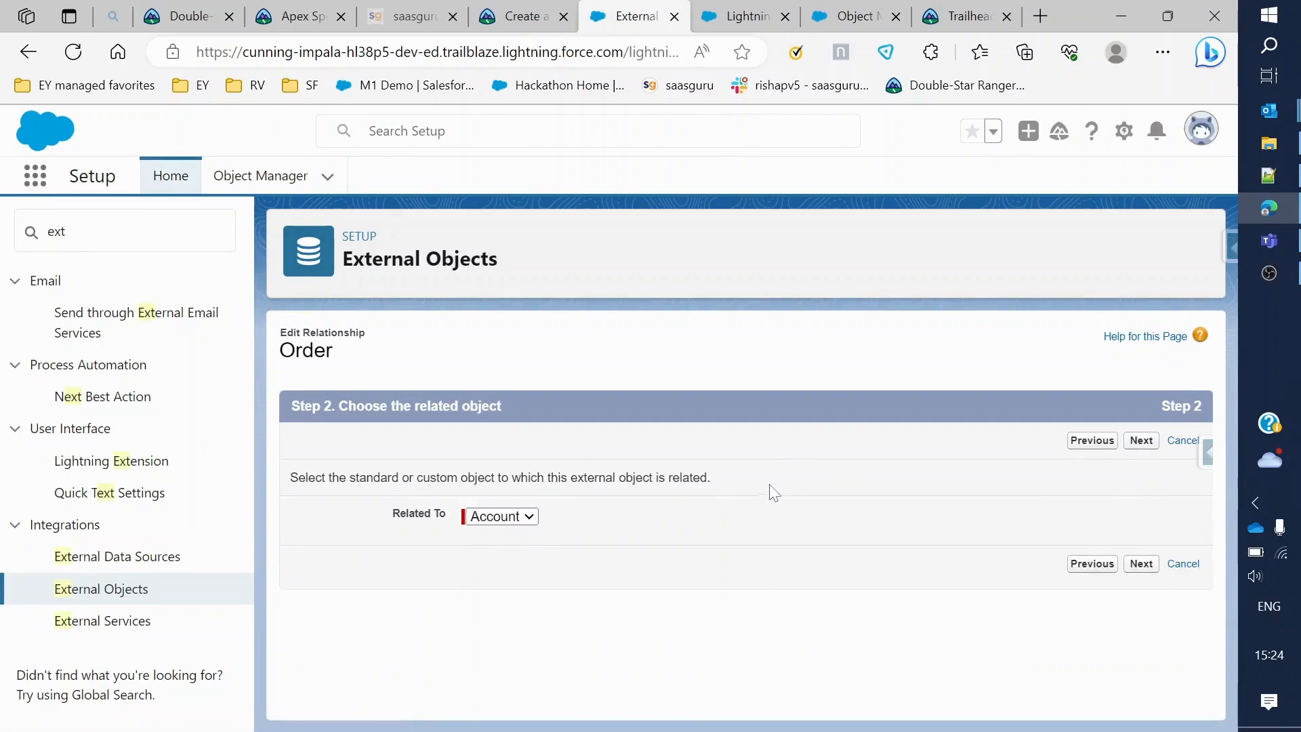
{"action": "left_click", "coordinate": [522, 16]}
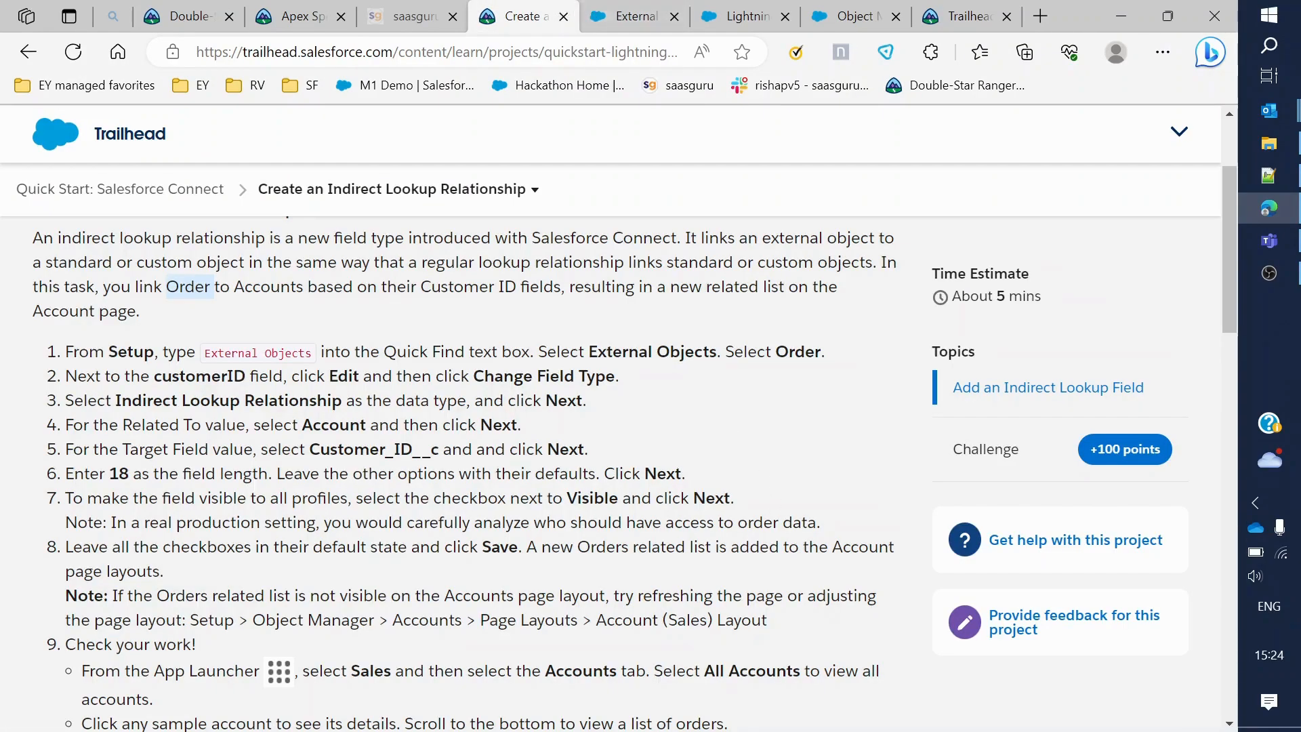
{"action": "left_click", "coordinate": [608, 14]}
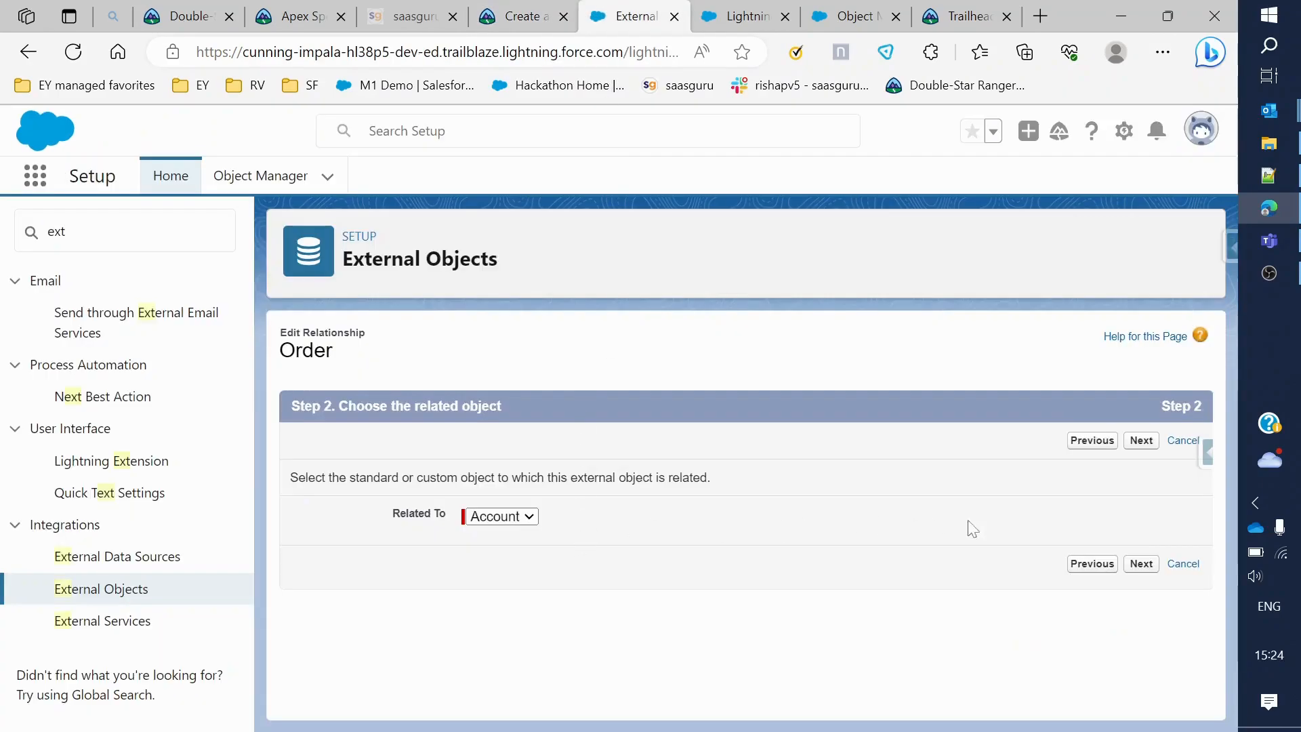
Go back to the field type step, continue with Indirect Lookup Relationship, and try to proceed with Account as the related object
{"action": "left_click", "coordinate": [1107, 566]}
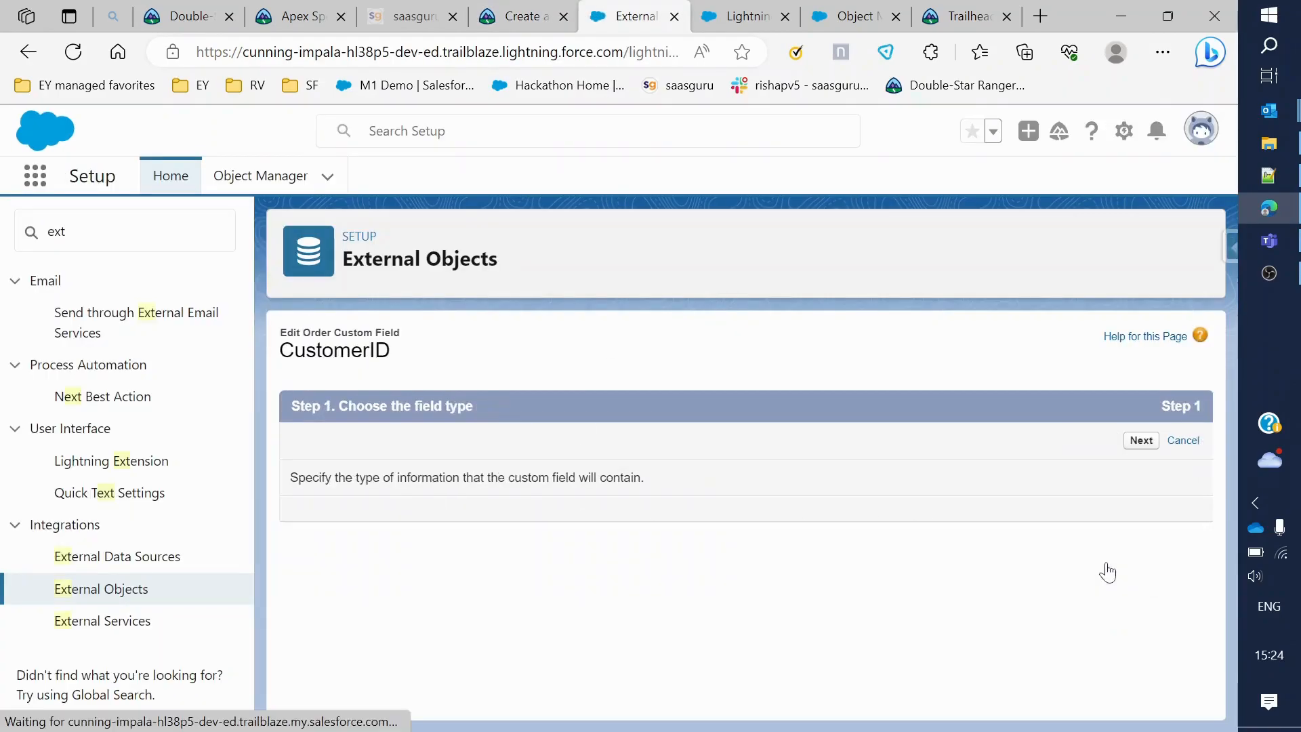
{"action": "scroll", "coordinate": [347, 502], "scroll_direction": "up", "scroll_amount": 3}
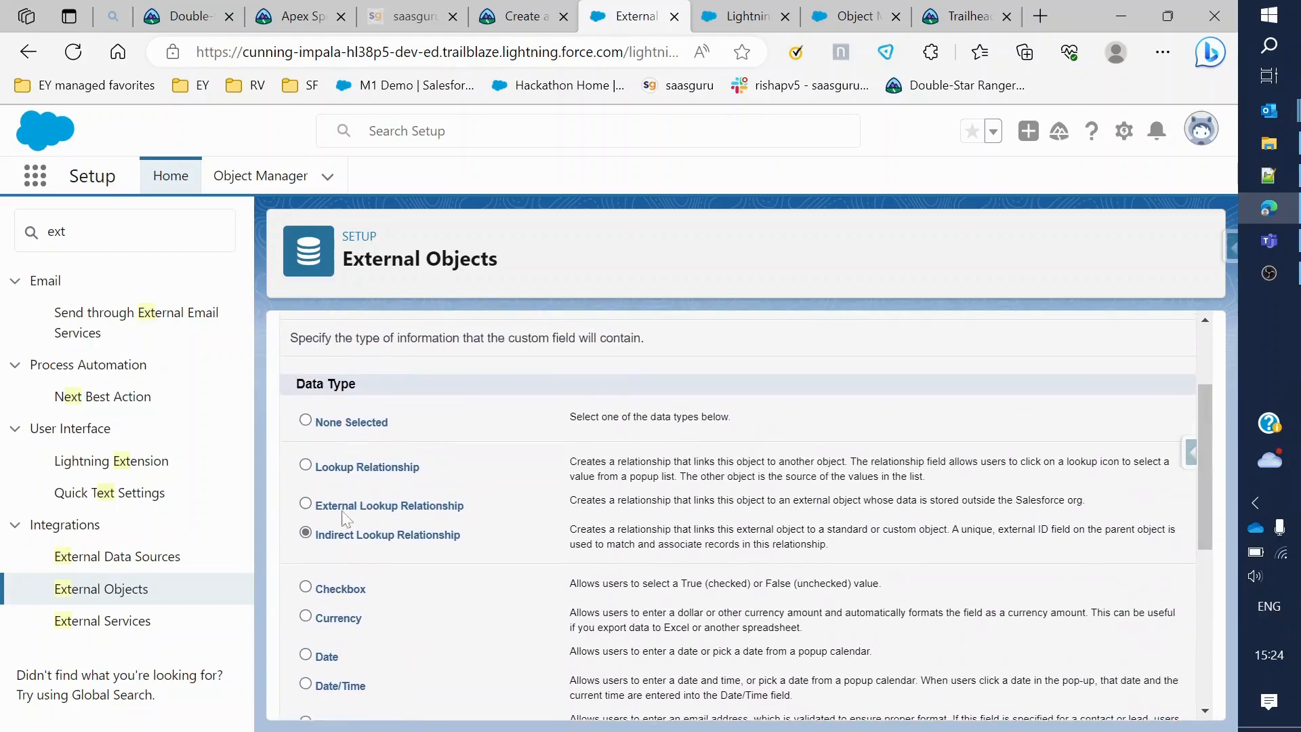
{"action": "scroll", "coordinate": [580, 571], "scroll_direction": "down", "scroll_amount": 5}
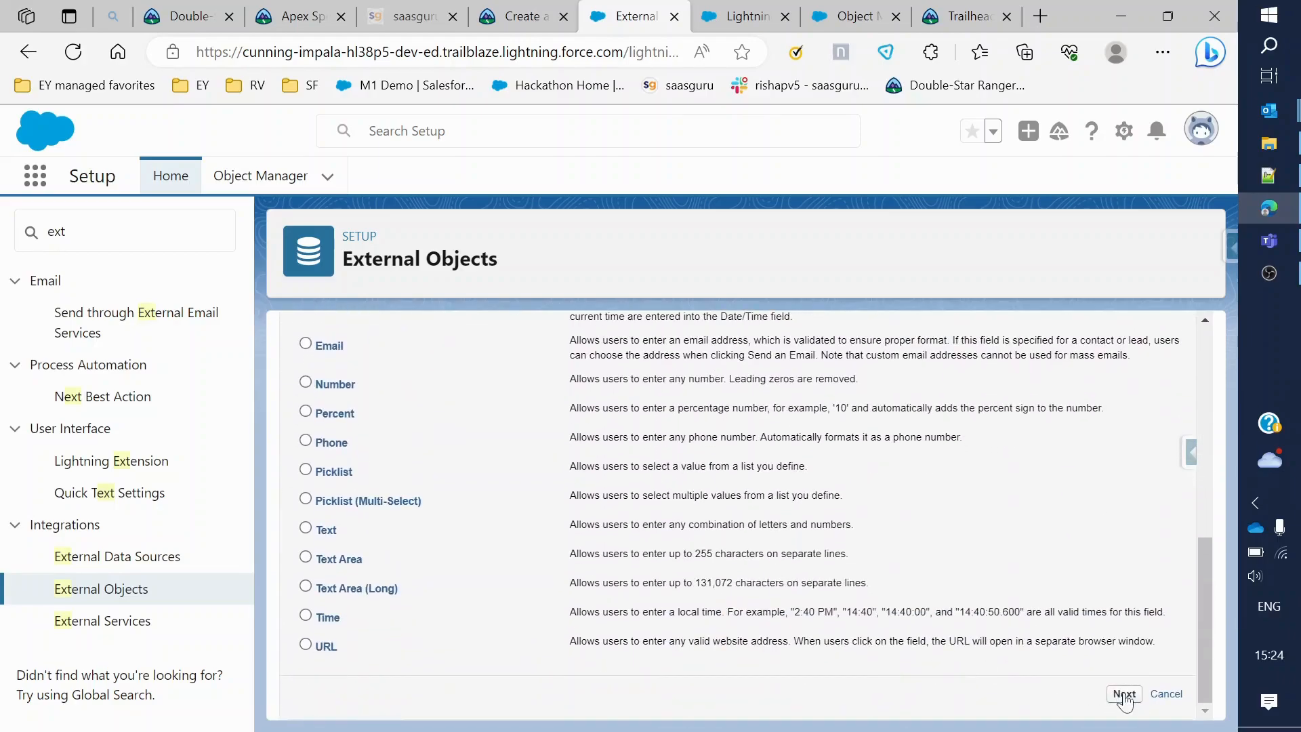
{"action": "left_click", "coordinate": [502, 515]}
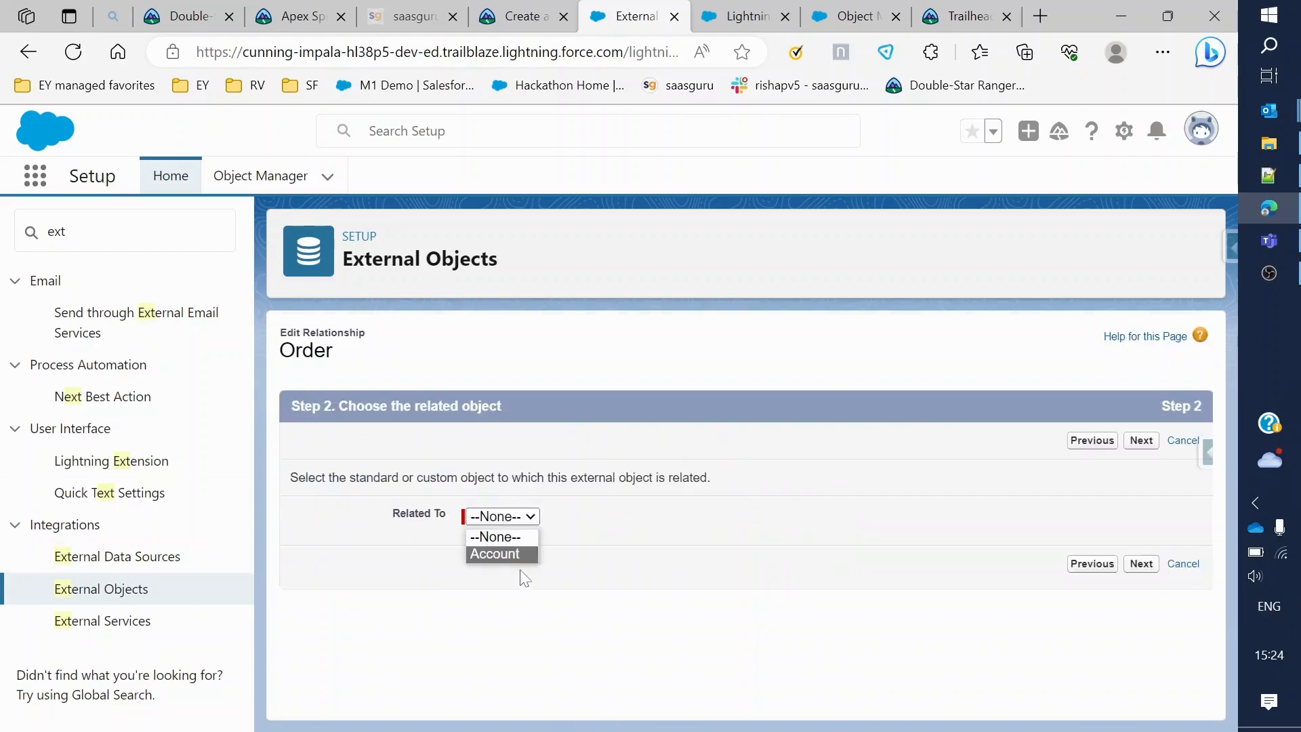
{"action": "left_click", "coordinate": [522, 550]}
{"action": "left_click", "coordinate": [1140, 568]}
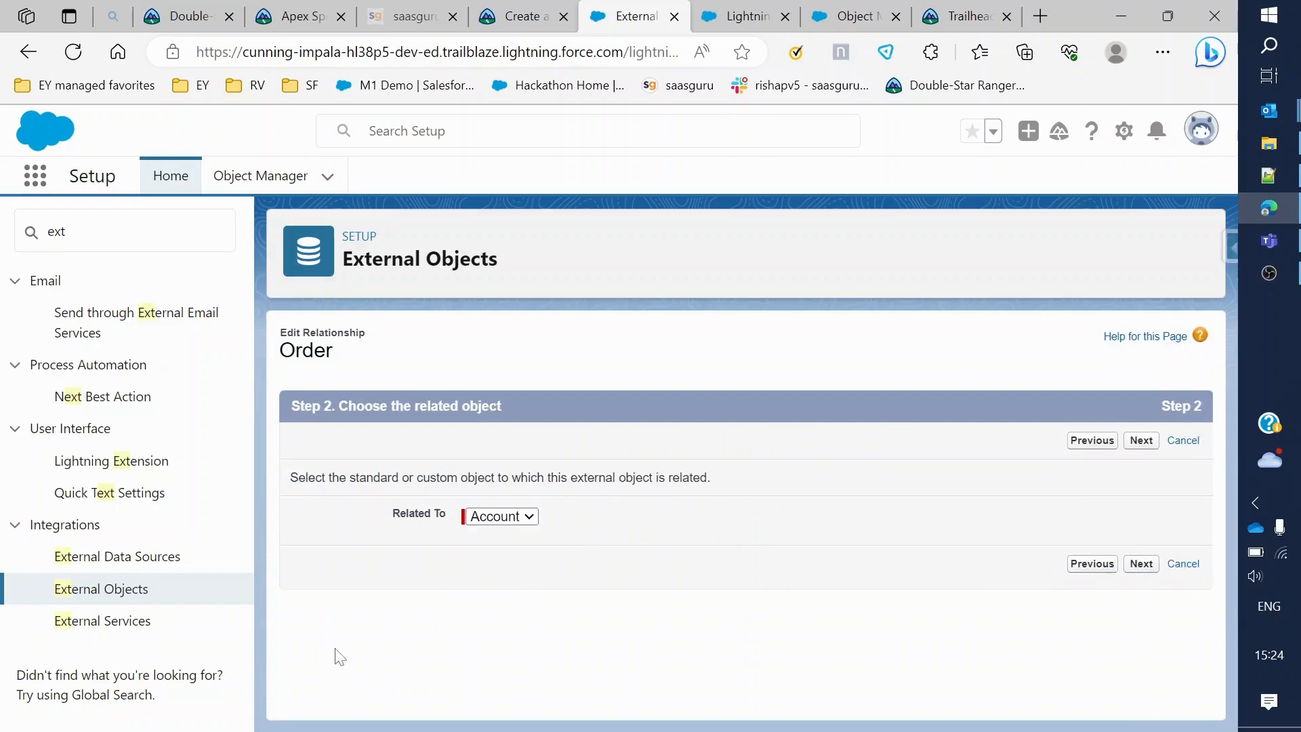
Review the Related To options, retry proceeding with Account, and cancel the Order relationship wizard
{"action": "left_click", "coordinate": [505, 516]}
{"action": "left_click", "coordinate": [501, 534]}
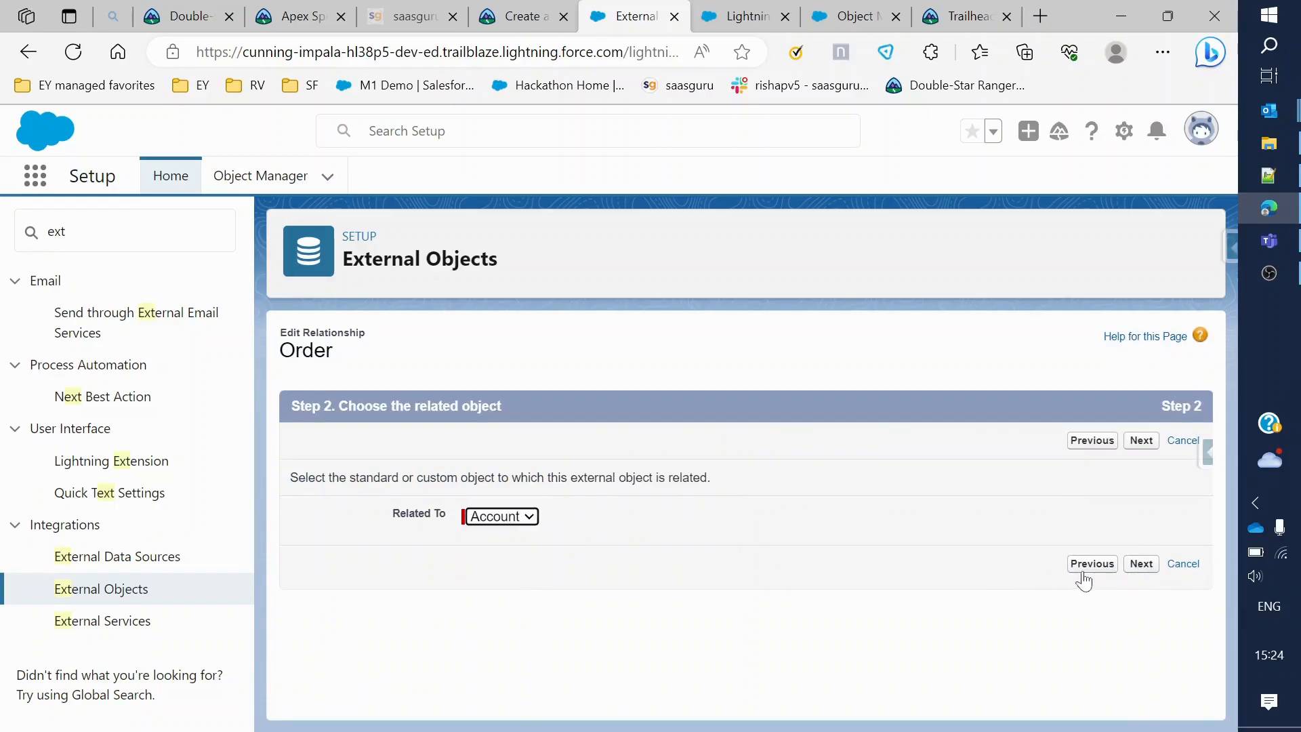
{"action": "left_click", "coordinate": [1142, 565]}
{"action": "left_click", "coordinate": [1141, 566]}
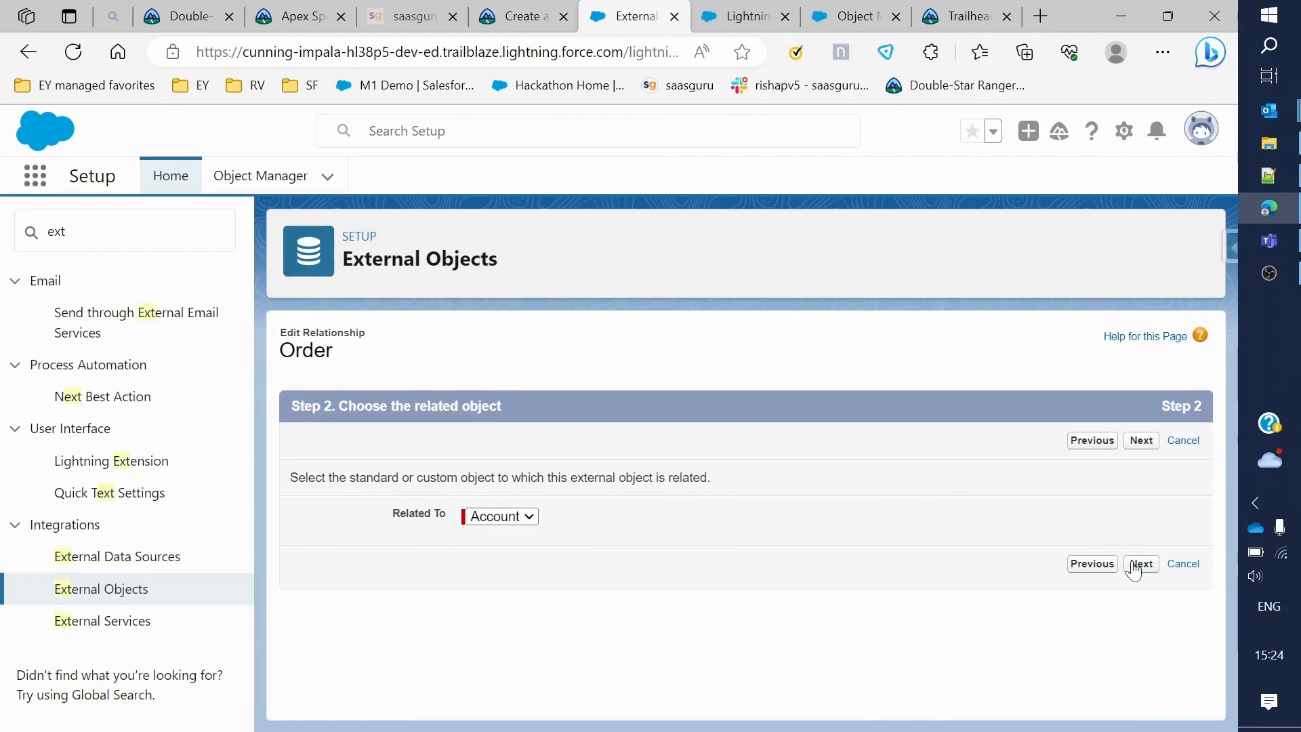
{"action": "left_click", "coordinate": [1145, 566]}
{"action": "left_click", "coordinate": [1146, 566]}
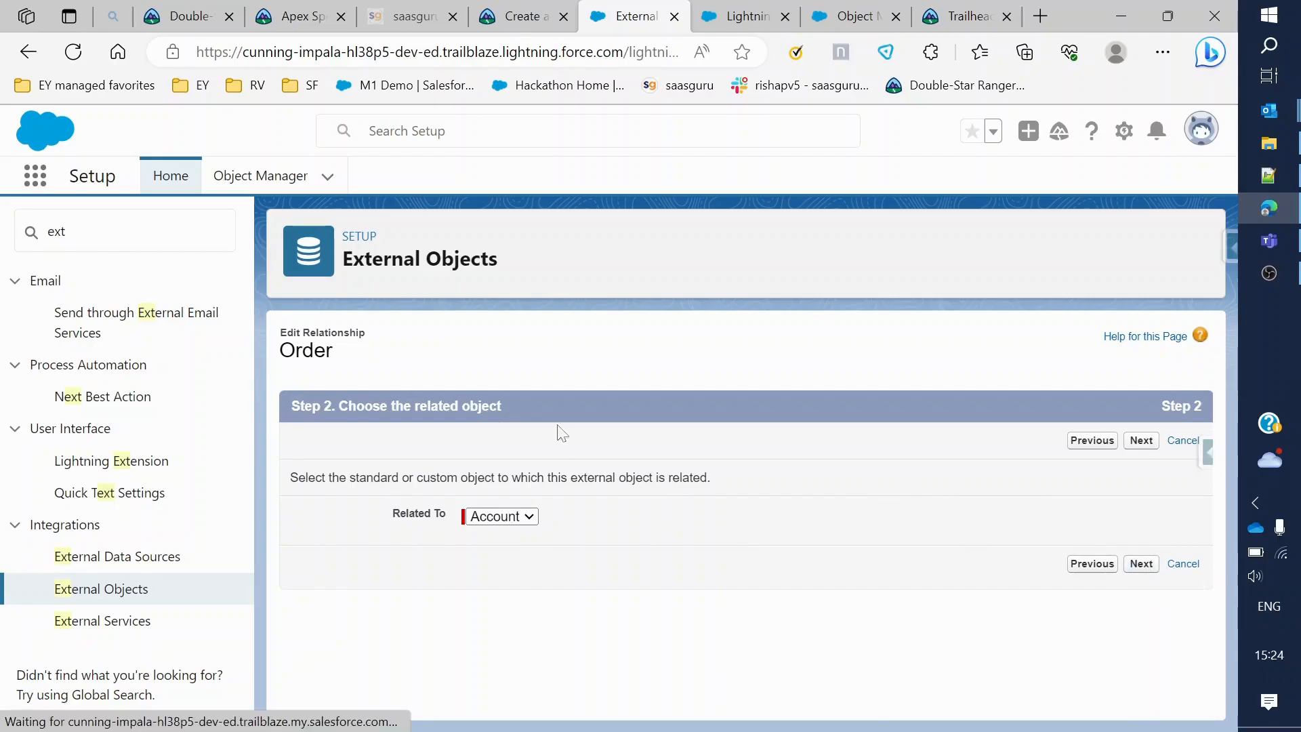
{"action": "left_click", "coordinate": [1184, 442]}
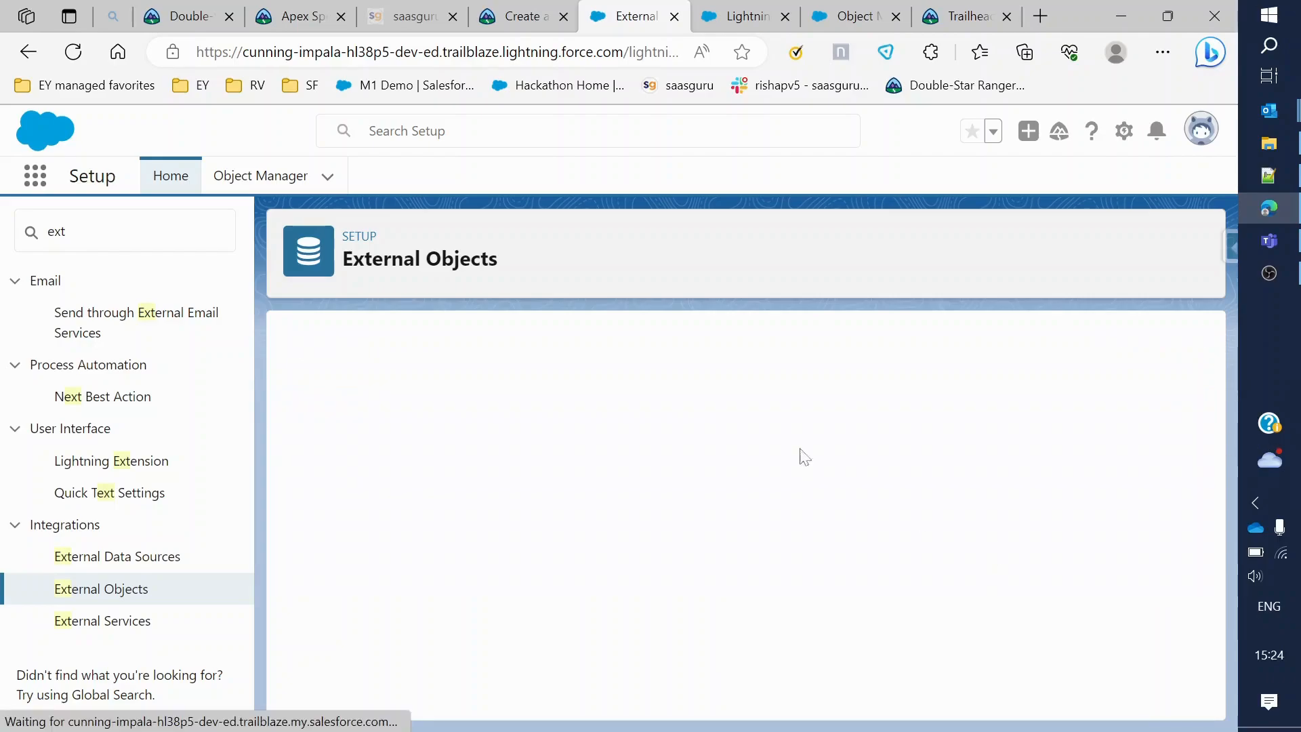
Reopen Order's CustomerID field for editing, change its field type to Indirect Lookup Relationship and continue
{"action": "scroll", "coordinate": [448, 368], "scroll_direction": "down", "scroll_amount": 7}
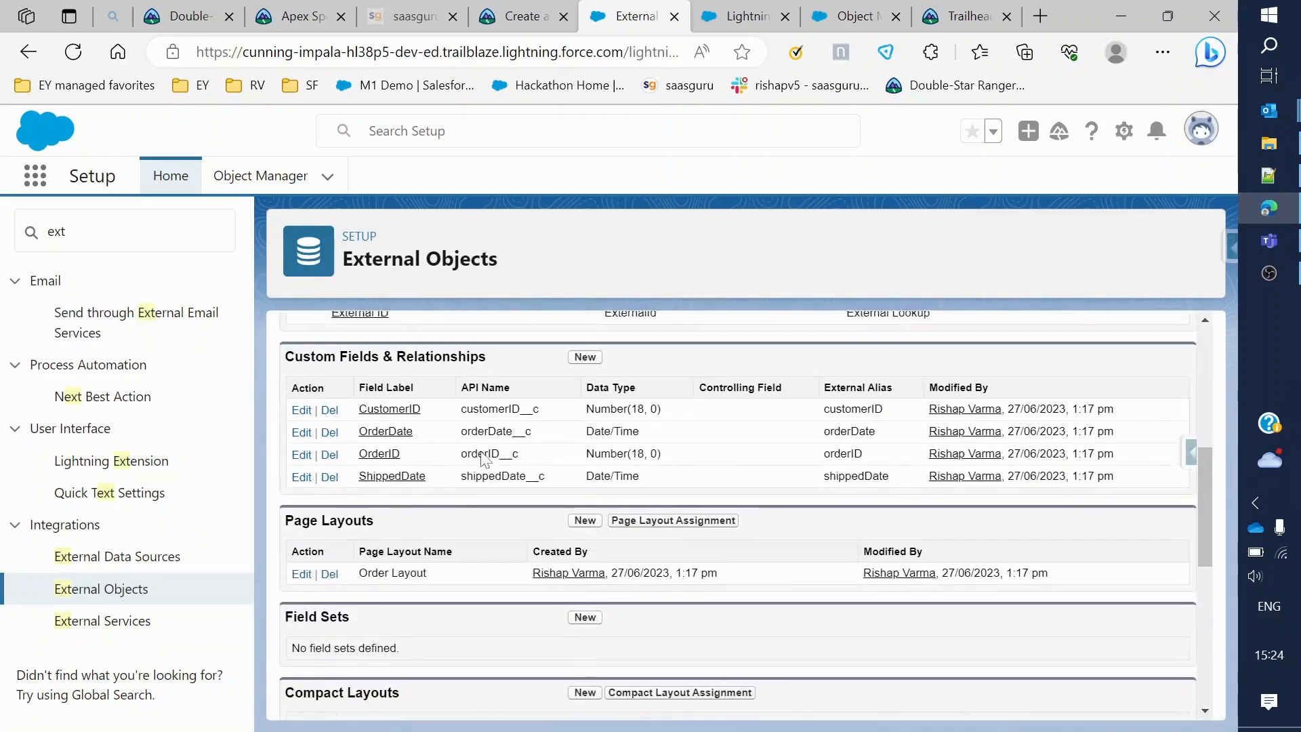
{"action": "left_click", "coordinate": [302, 389]}
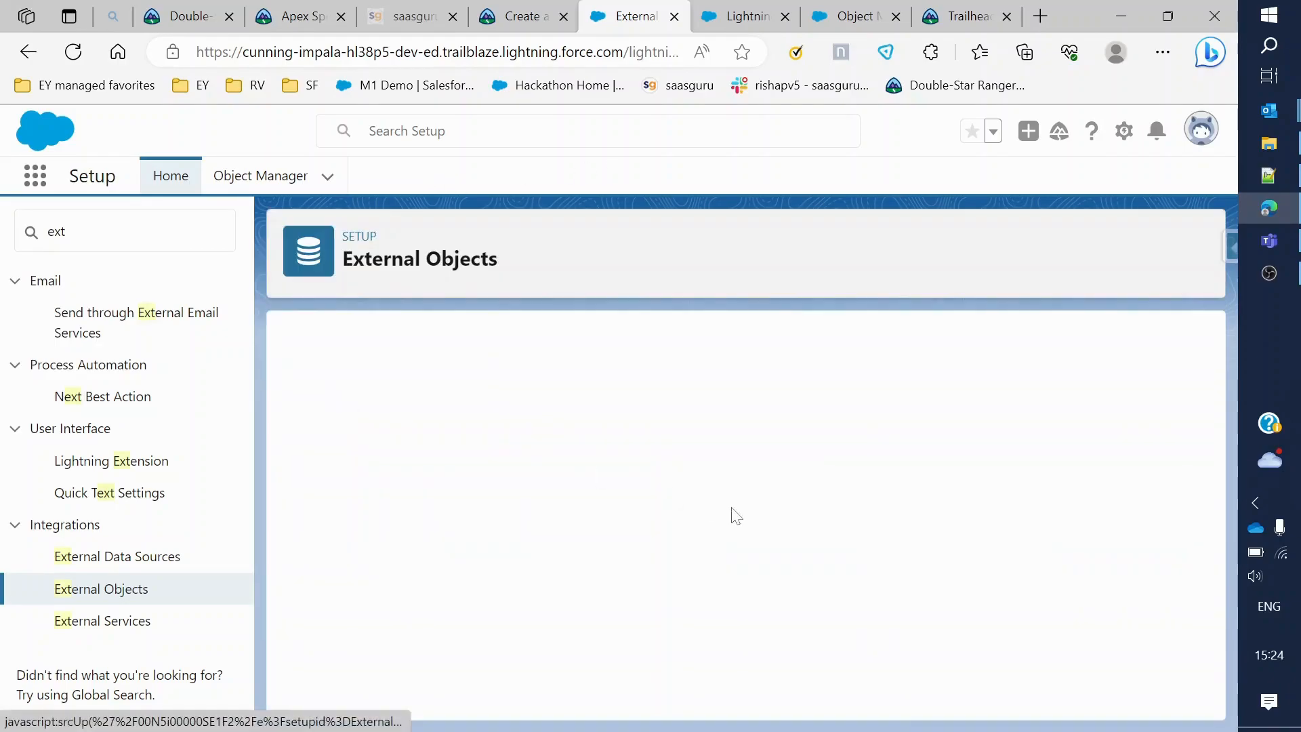
{"action": "scroll", "coordinate": [614, 359], "scroll_direction": "down", "scroll_amount": 1}
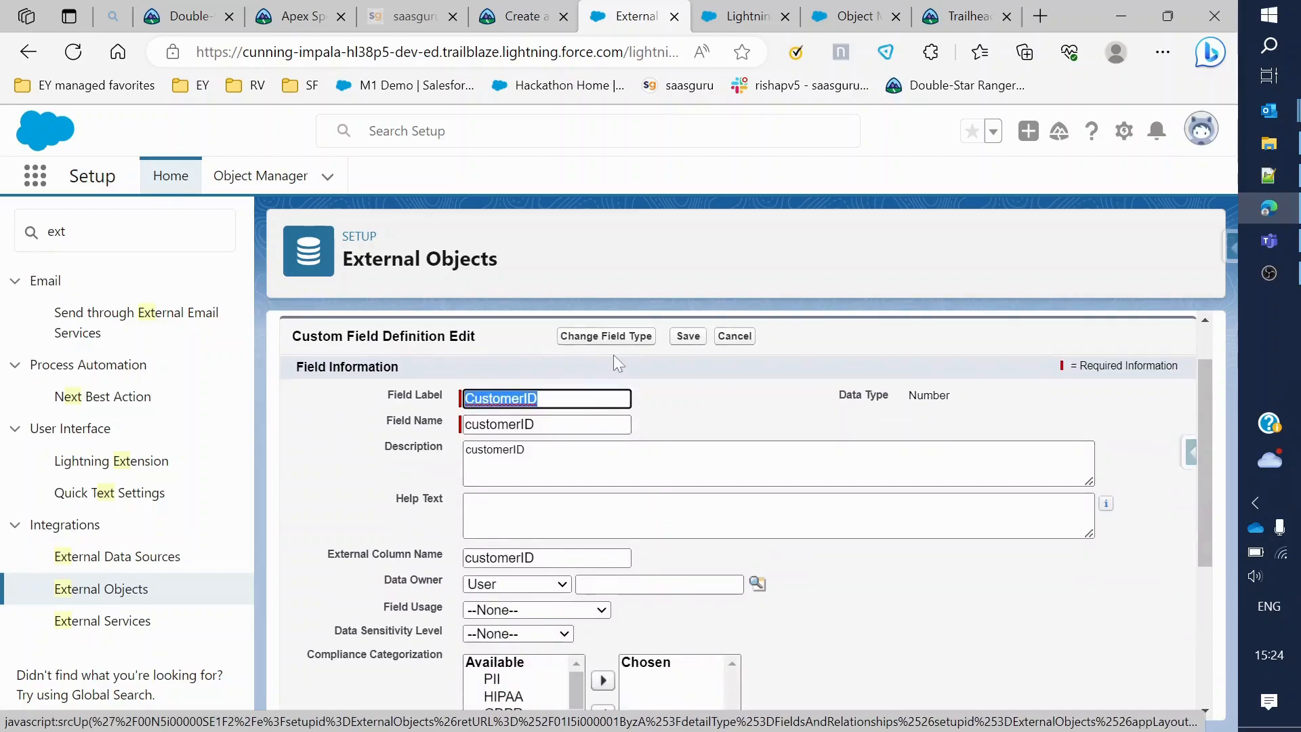
{"action": "left_click", "coordinate": [618, 337]}
{"action": "scroll", "coordinate": [470, 405], "scroll_direction": "down", "scroll_amount": 5}
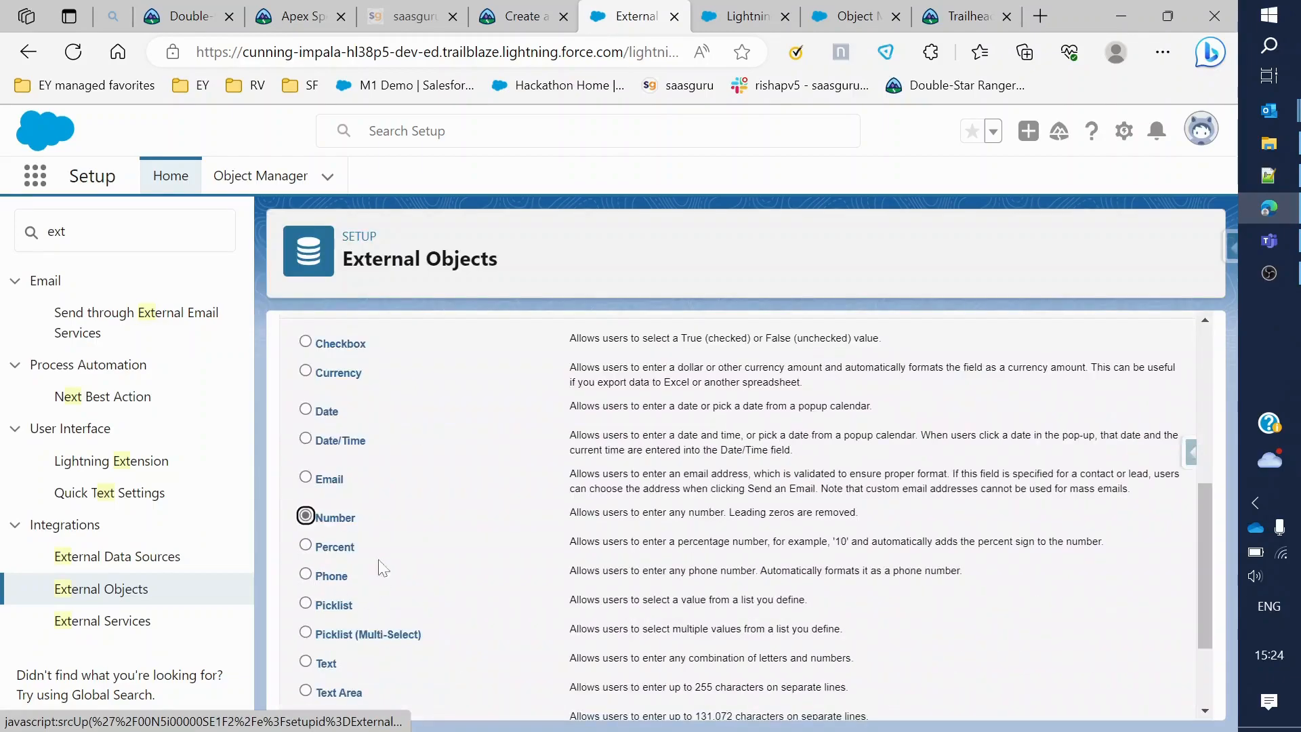
{"action": "scroll", "coordinate": [323, 368], "scroll_direction": "up", "scroll_amount": 5}
{"action": "left_click", "coordinate": [306, 594]}
{"action": "scroll", "coordinate": [1159, 650], "scroll_direction": "down", "scroll_amount": 10}
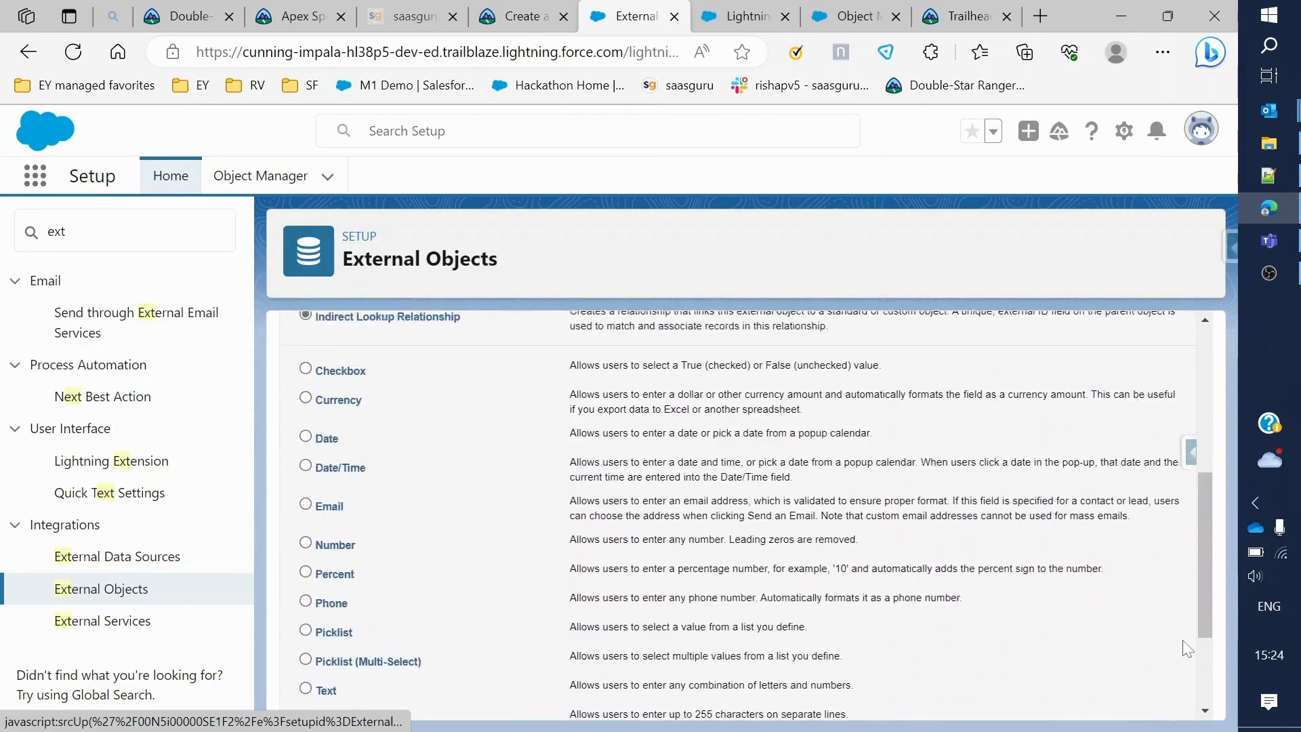
{"action": "left_click", "coordinate": [1125, 696]}
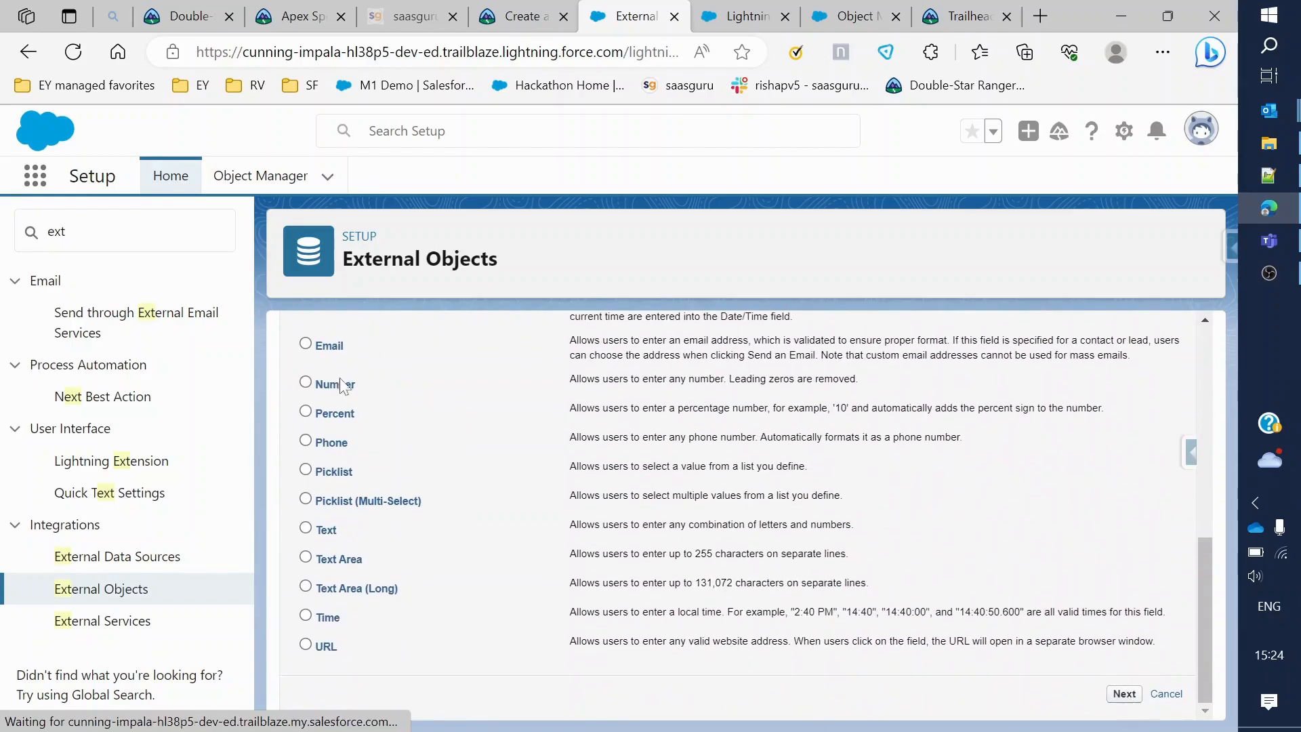
Relate the external object to Account with Customer_ID__c as the target field, and continue to the label and name settings
{"action": "left_click", "coordinate": [505, 516]}
{"action": "left_click", "coordinate": [516, 559]}
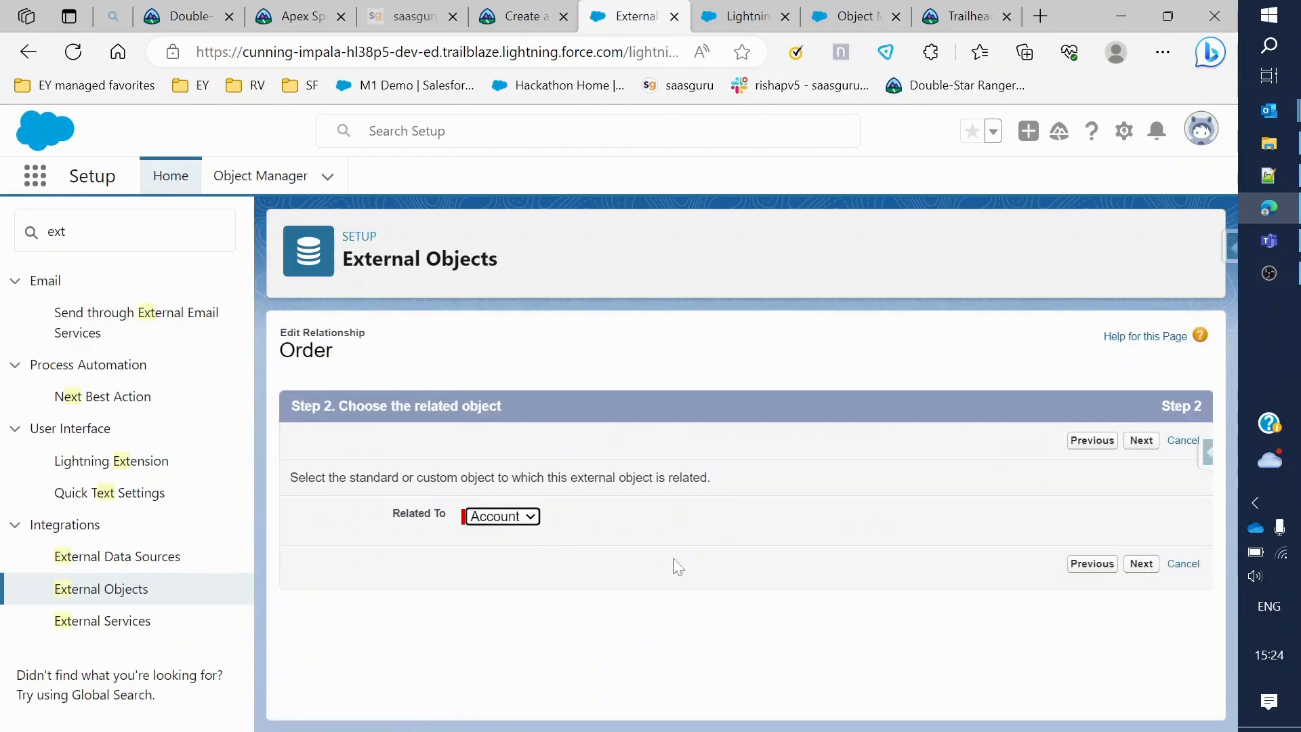
{"action": "left_click", "coordinate": [1141, 563]}
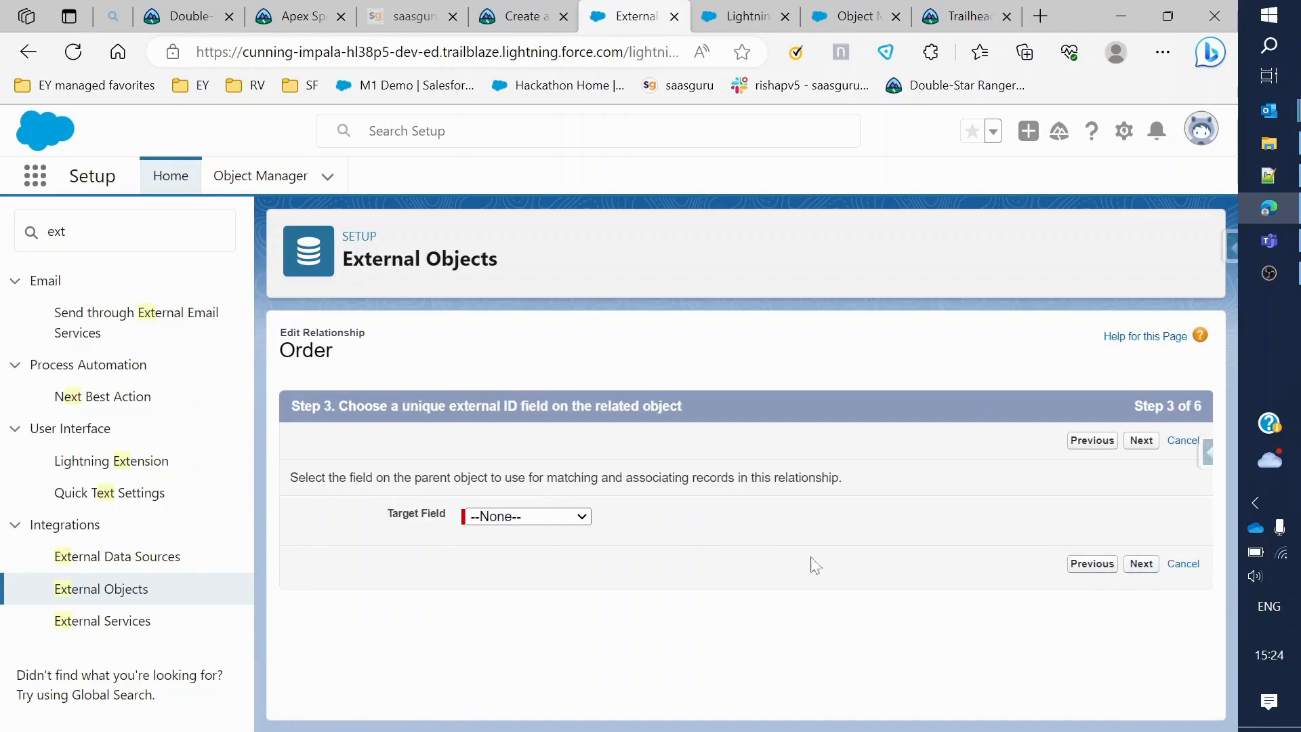
{"action": "left_click", "coordinate": [554, 517]}
{"action": "left_click", "coordinate": [551, 549]}
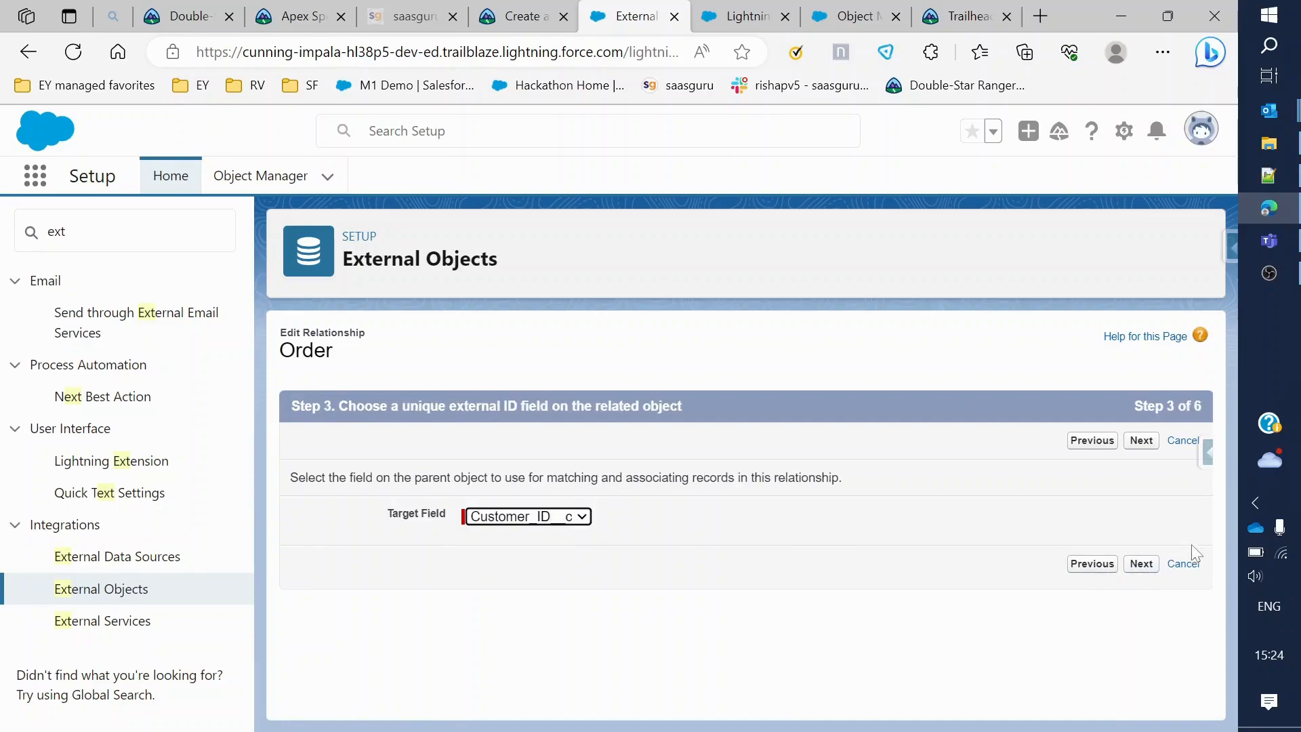
{"action": "left_click", "coordinate": [1136, 567]}
Set the CustomerID lookup field's length to 18 per Trailhead, keep the other defaults and continue to field-level security
{"action": "left_click", "coordinate": [518, 17]}
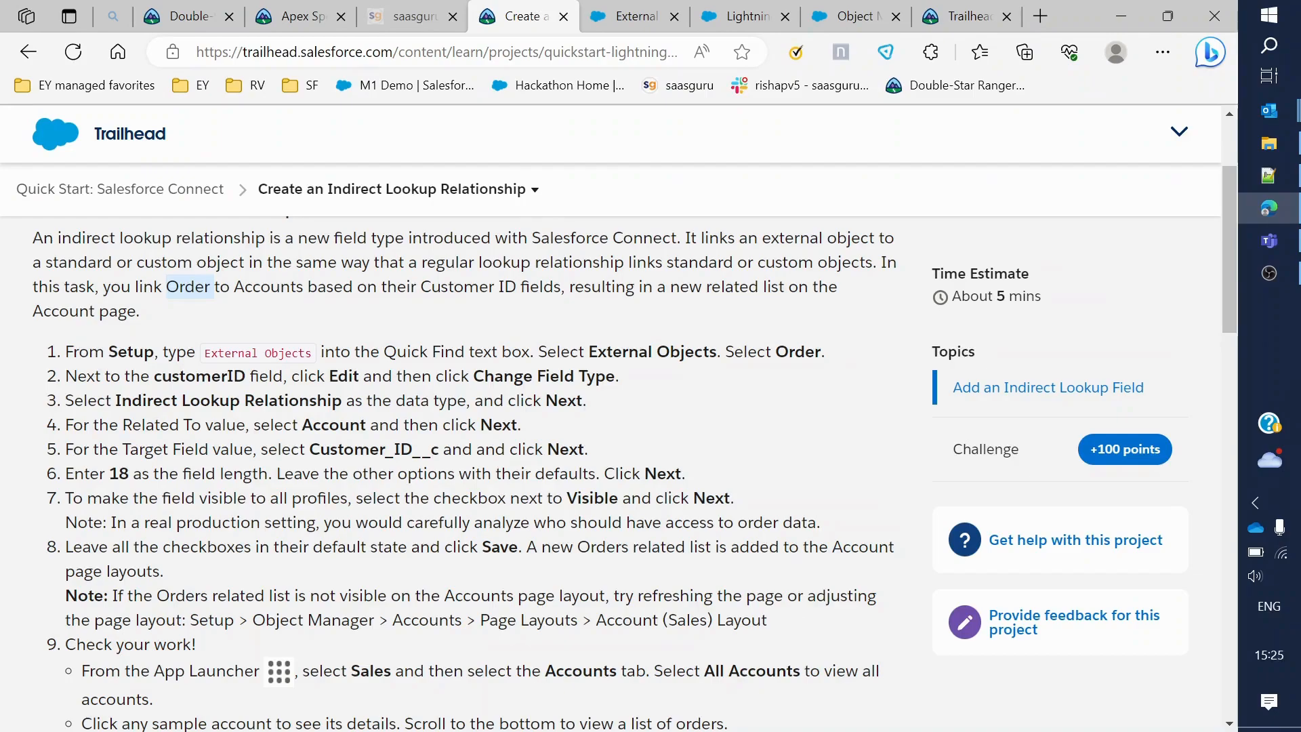
{"action": "scroll", "coordinate": [467, 474], "scroll_direction": "down", "scroll_amount": 1}
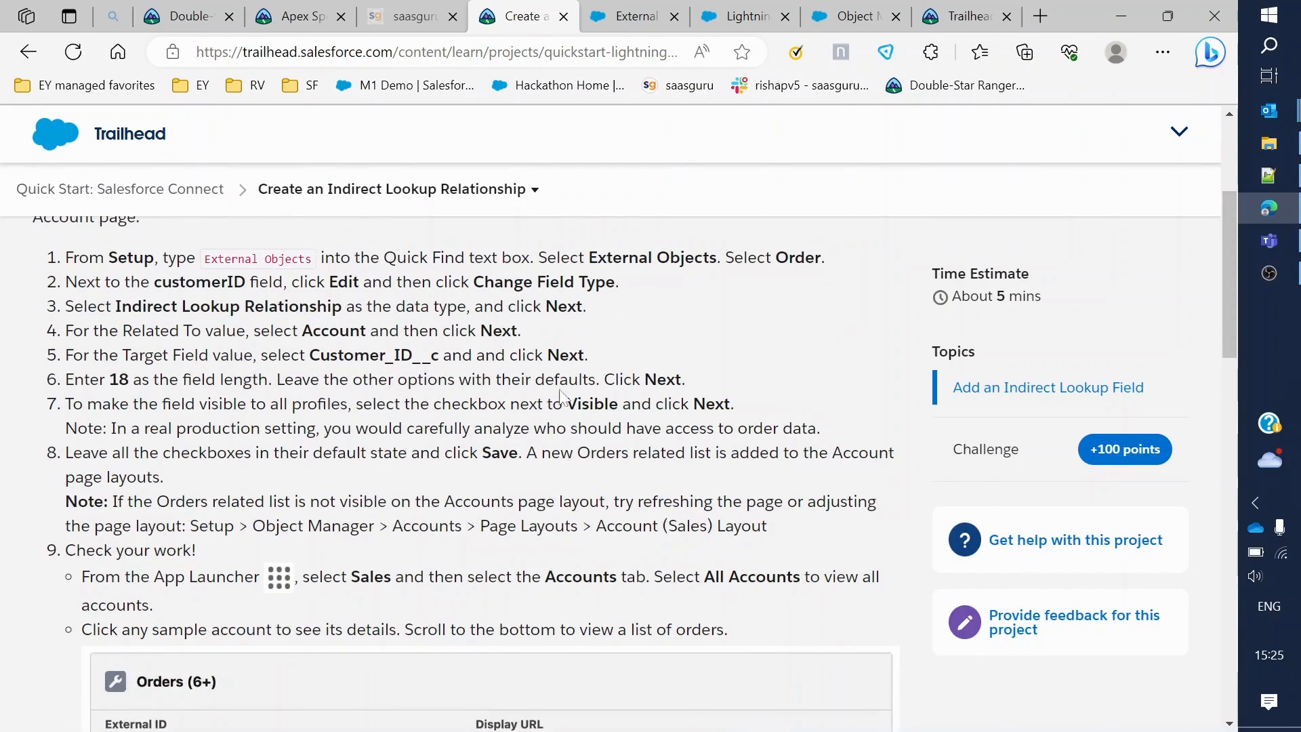
{"action": "left_click", "coordinate": [627, 16]}
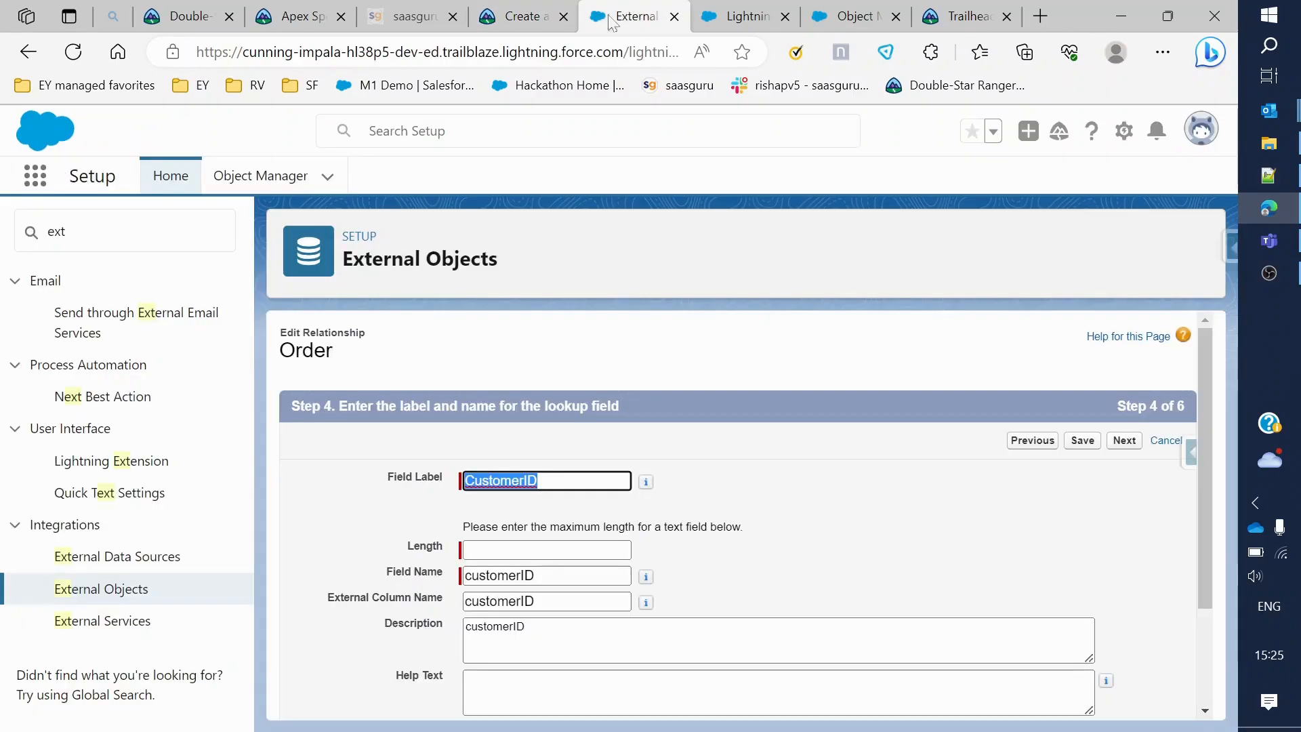
{"action": "left_click", "coordinate": [546, 549]}
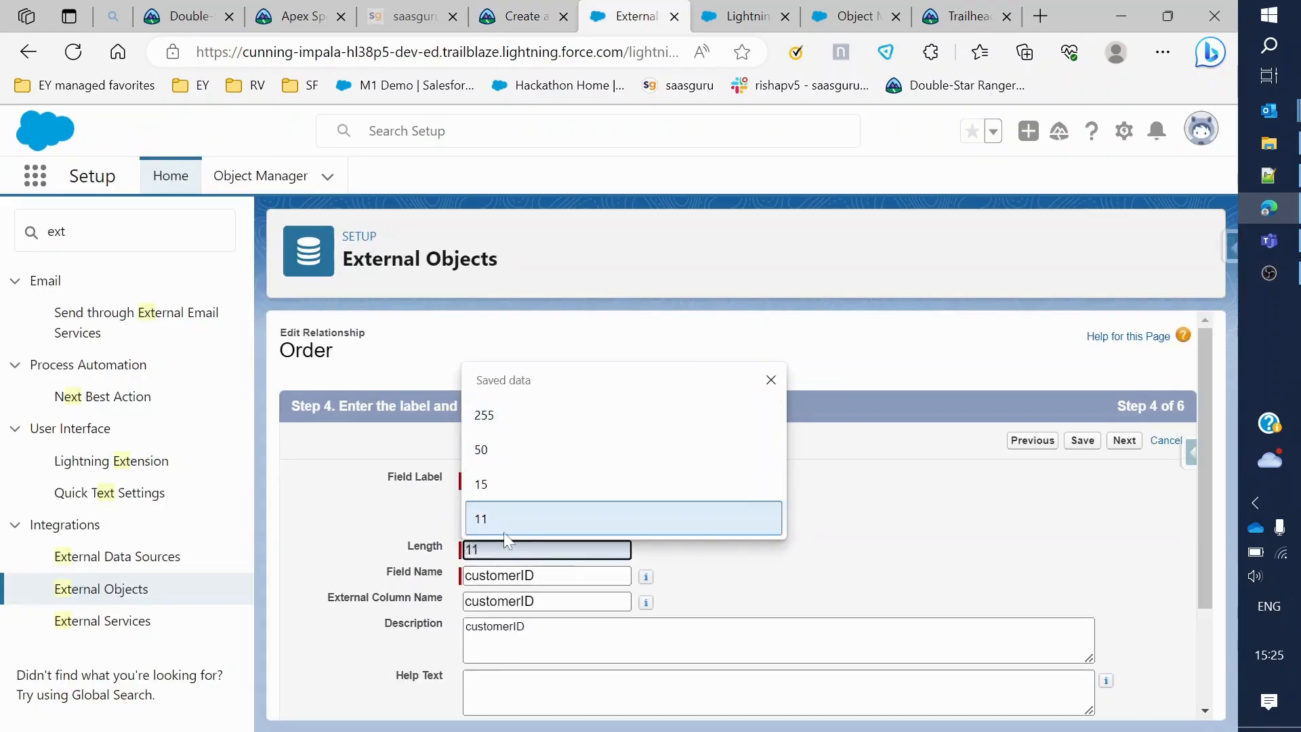
{"action": "type", "text": "18"}
{"action": "left_click", "coordinate": [743, 498]}
{"action": "scroll", "coordinate": [735, 515], "scroll_direction": "down", "scroll_amount": 2}
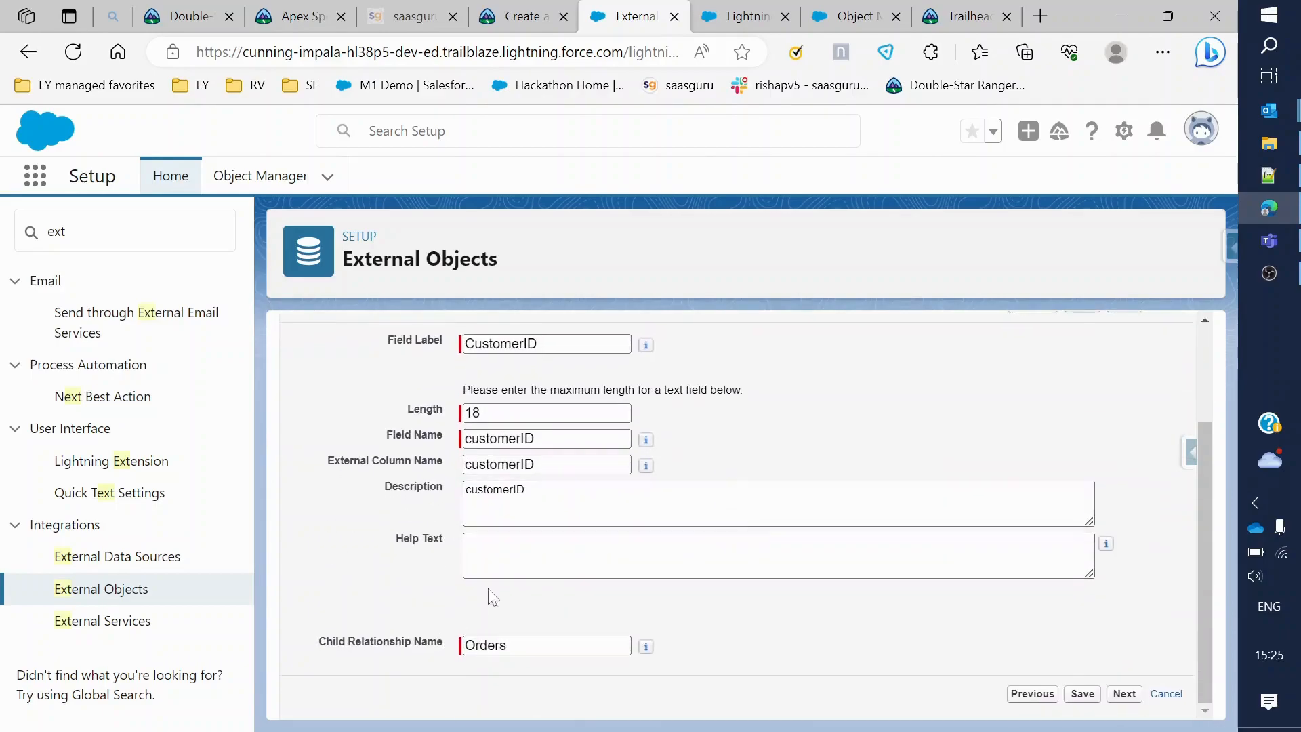
{"action": "left_click", "coordinate": [519, 16]}
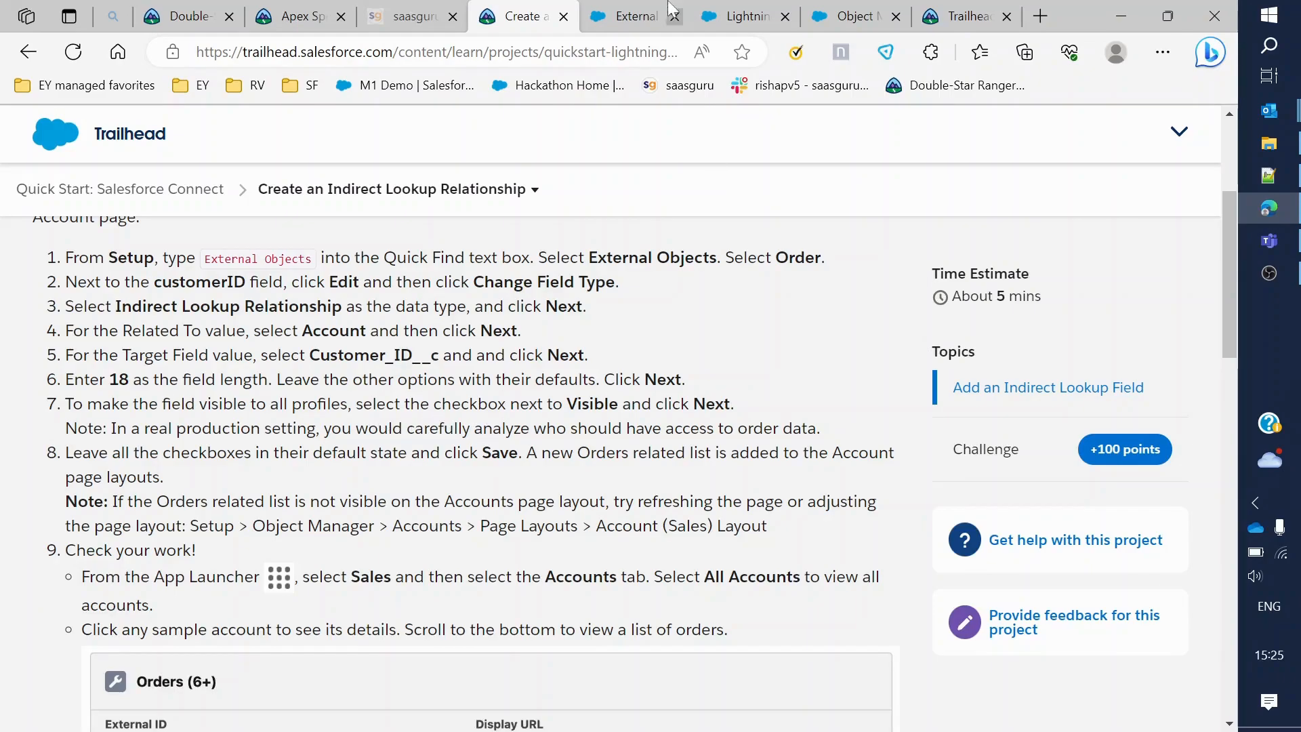
{"action": "left_click", "coordinate": [633, 16]}
{"action": "left_click", "coordinate": [1124, 694]}
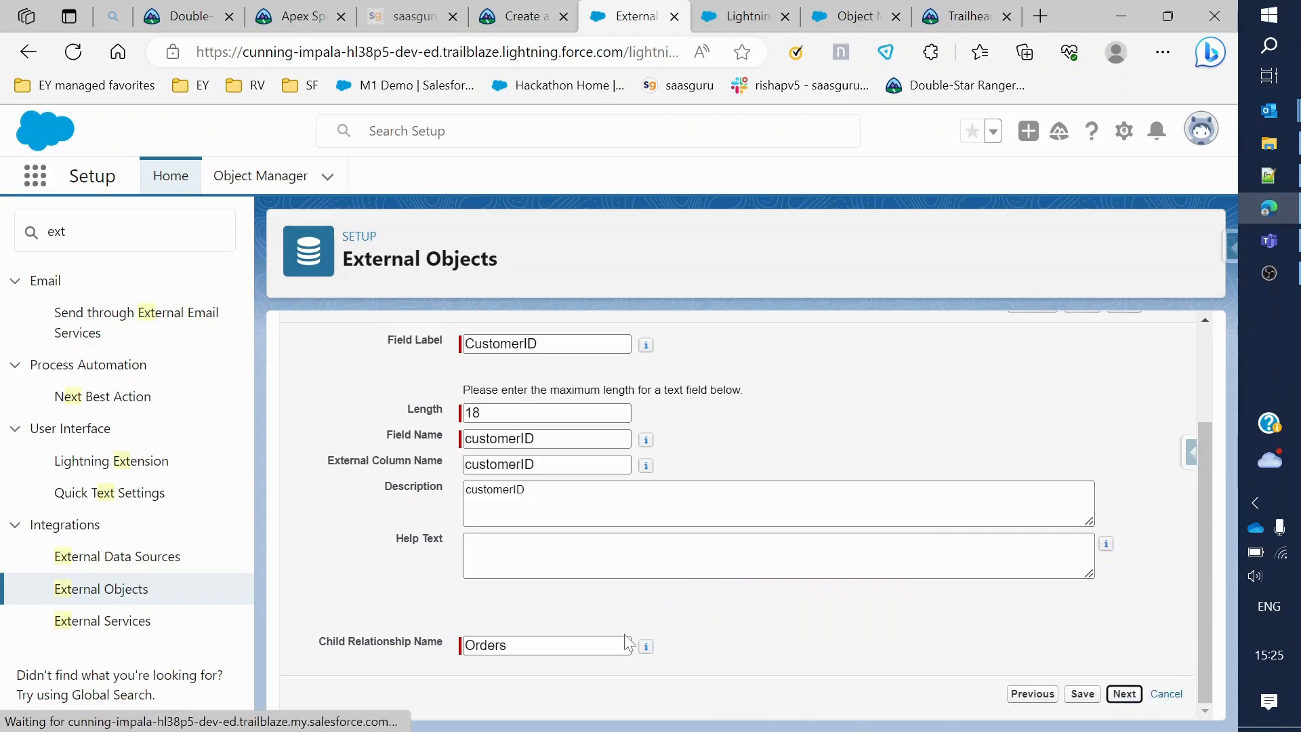
Review the profiles' field-level security options and Trailhead's instruction on making the field visible to all profiles
{"action": "scroll", "coordinate": [624, 627], "scroll_direction": "down", "scroll_amount": 10}
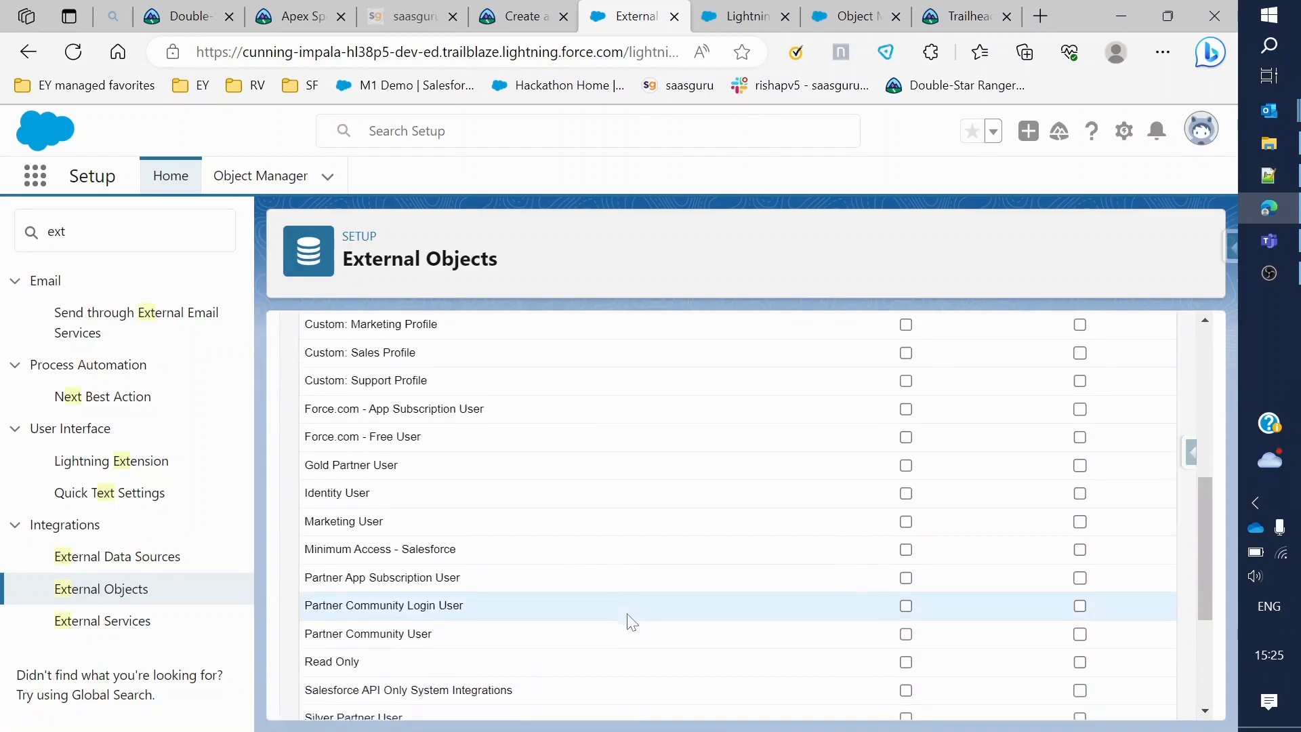
{"action": "scroll", "coordinate": [627, 613], "scroll_direction": "up", "scroll_amount": 10}
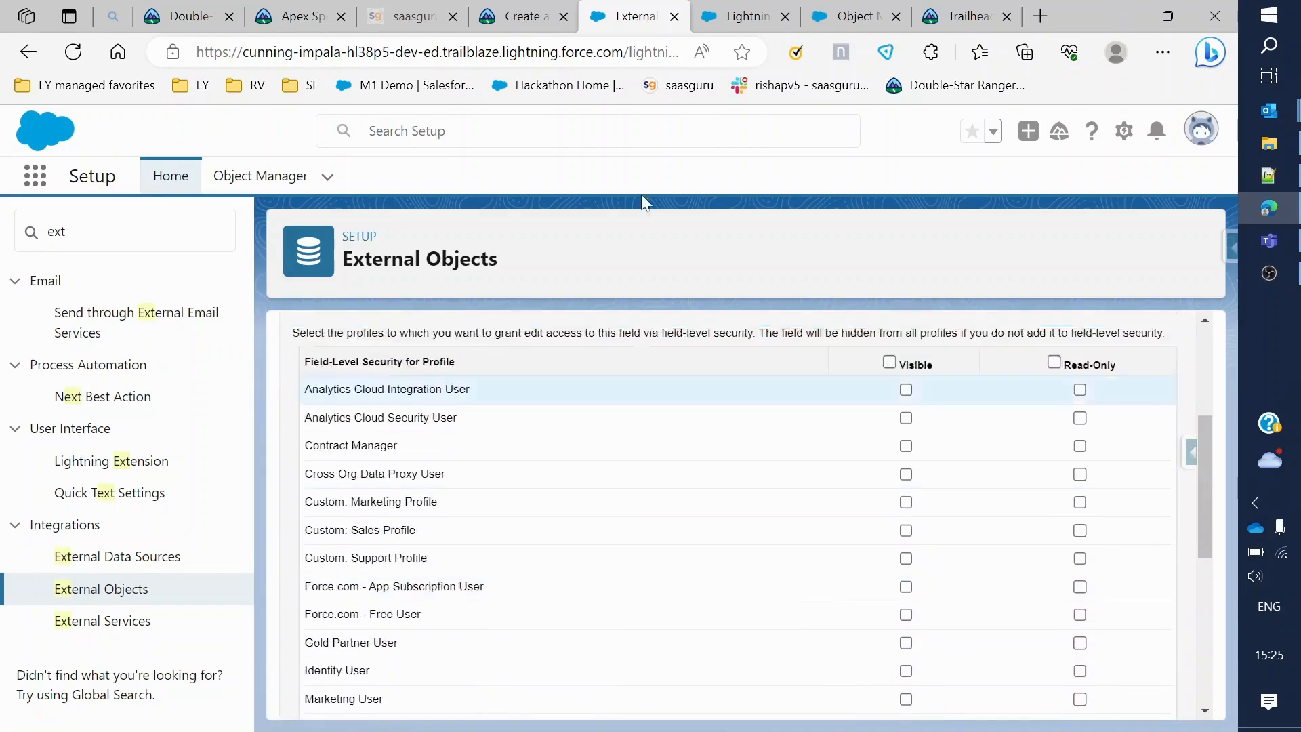
{"action": "left_click", "coordinate": [533, 16]}
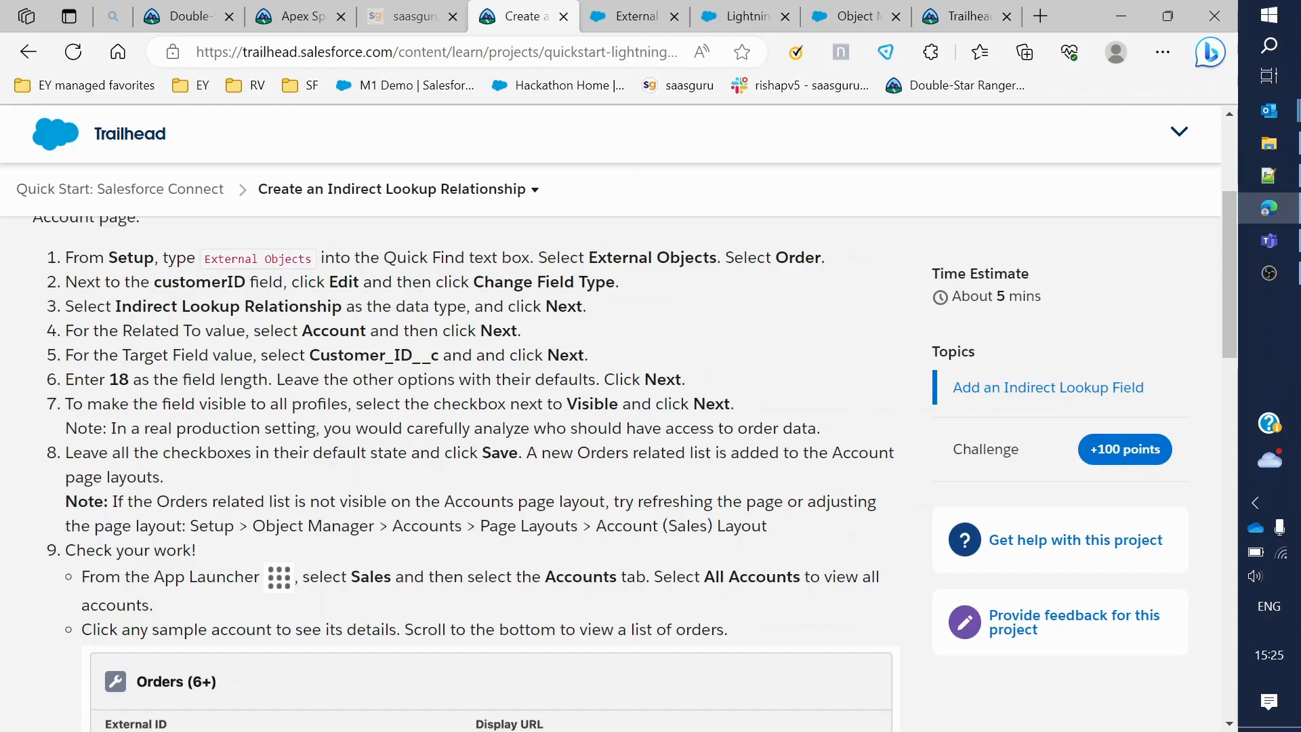
{"action": "left_click_drag", "start_coordinate": [148, 404], "coordinate": [451, 405]}
{"action": "left_click_drag", "start_coordinate": [569, 404], "coordinate": [670, 404]}
Continue past field-level security with the profile checkboxes left as they are, and check Trailhead's next instruction
{"action": "left_click", "coordinate": [631, 16]}
{"action": "scroll", "coordinate": [615, 525], "scroll_direction": "down", "scroll_amount": 4}
{"action": "scroll", "coordinate": [615, 525], "scroll_direction": "down", "scroll_amount": 5}
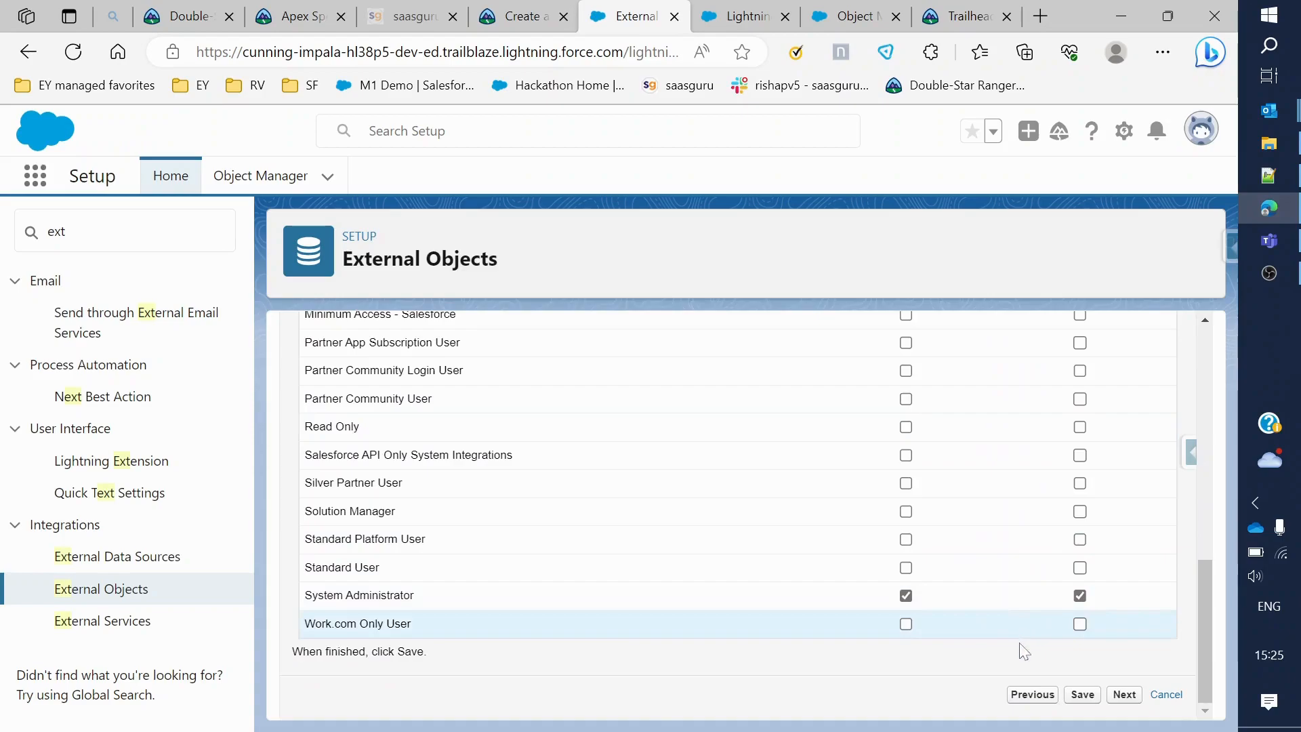
{"action": "left_click", "coordinate": [1123, 695]}
{"action": "key", "text": "ctrl+shift+Tab"}
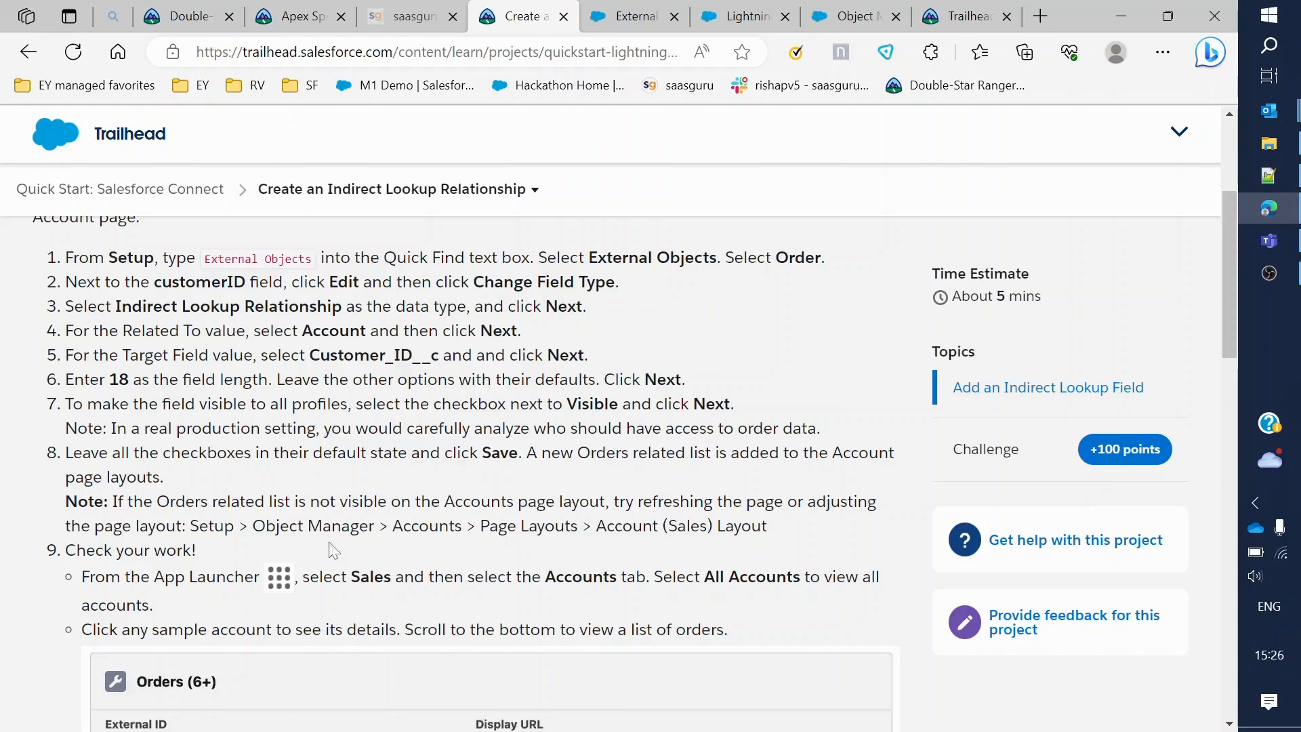
Save the CustomerID indirect lookup with the Orders related list kept on all Account page layouts
{"action": "left_click", "coordinate": [623, 17]}
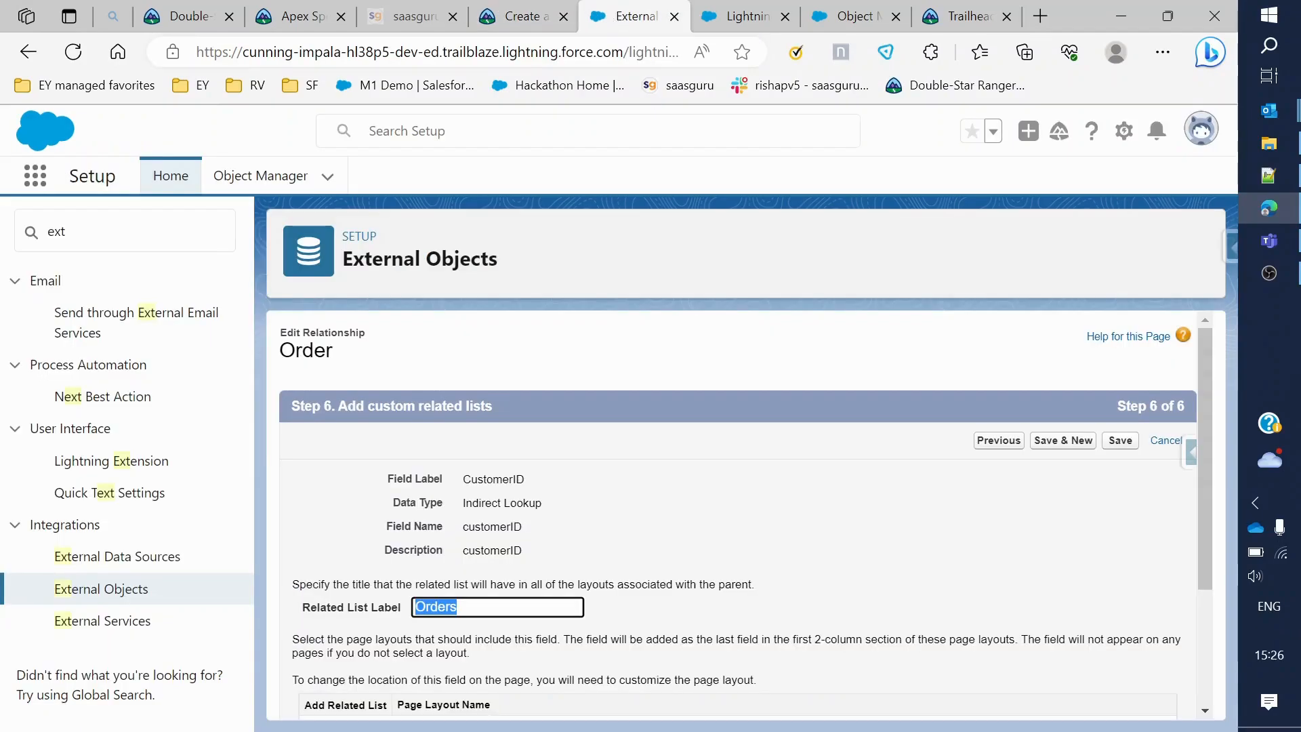
{"action": "scroll", "coordinate": [635, 513], "scroll_direction": "down", "scroll_amount": 3}
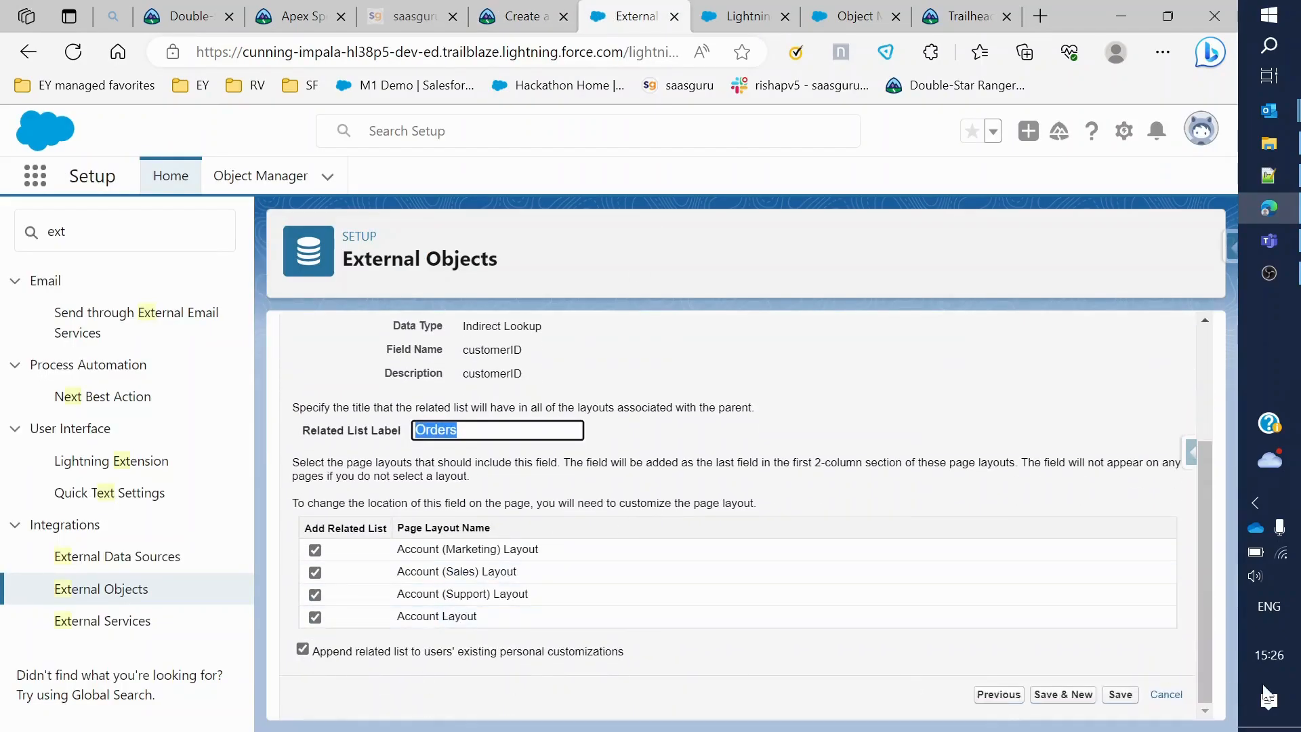
{"action": "left_click", "coordinate": [1120, 694]}
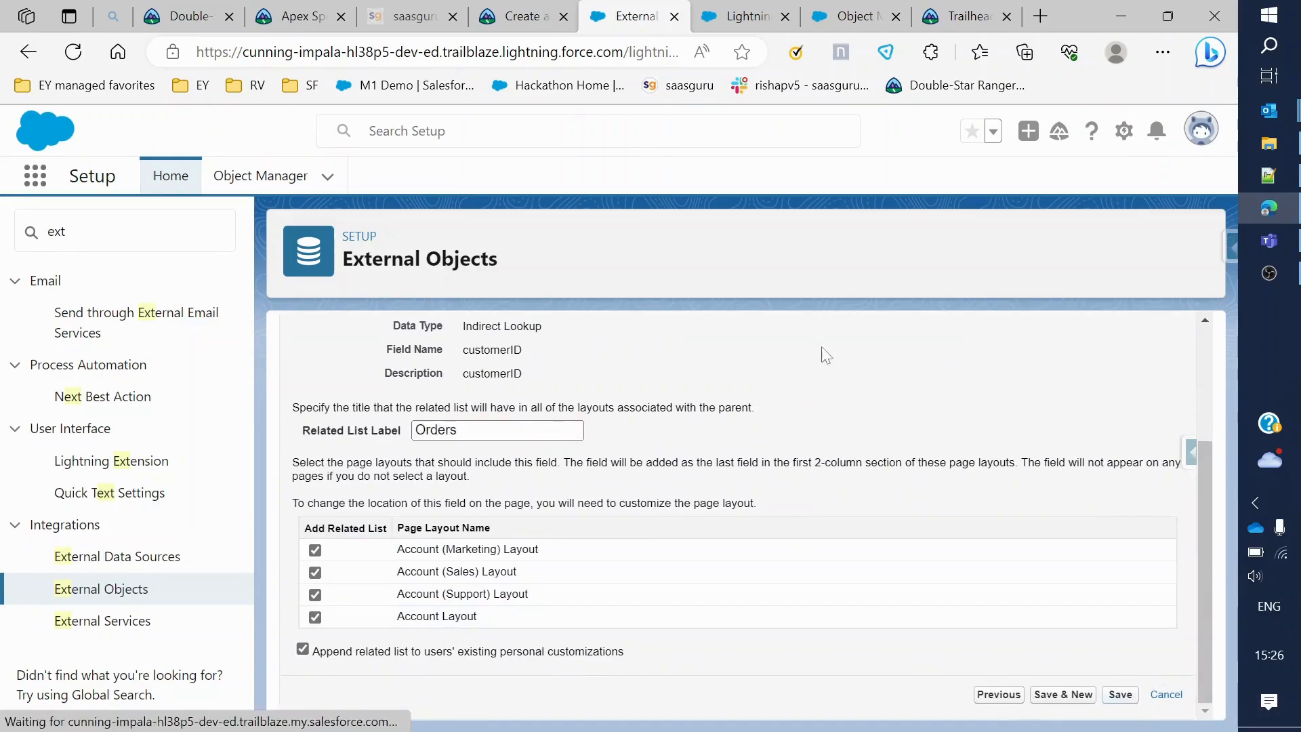
{"action": "left_click", "coordinate": [551, 8]}
{"action": "left_click", "coordinate": [613, 13]}
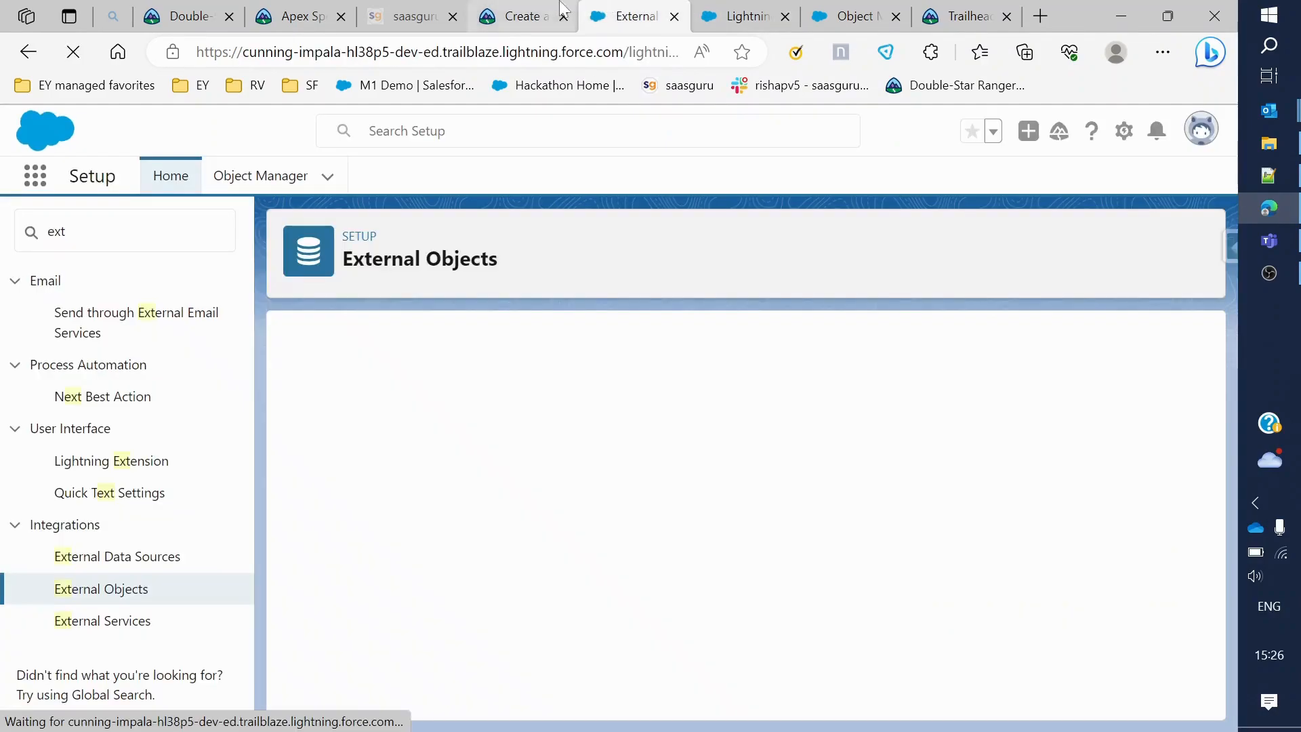
Check CustomerID's data type among Order's custom fields and consult Trailhead's instructions for checking the work
{"action": "scroll", "coordinate": [523, 499], "scroll_direction": "down", "scroll_amount": 15}
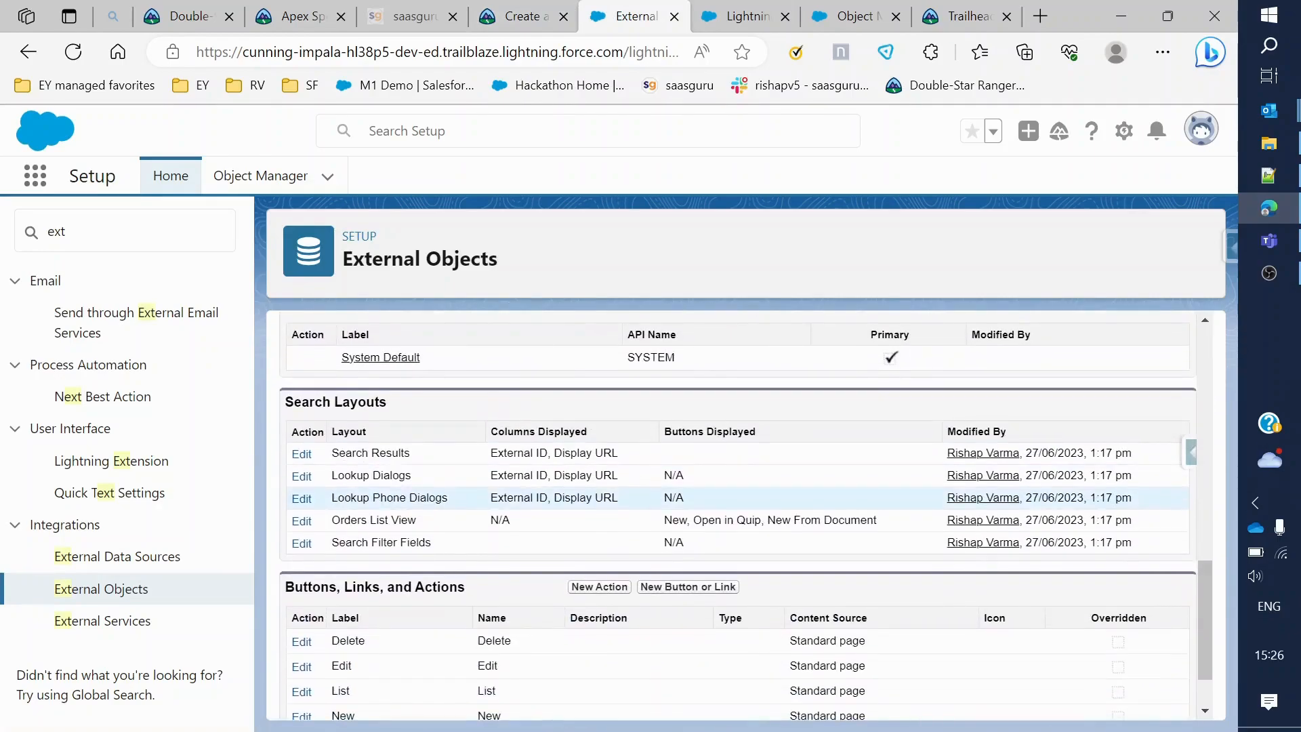
{"action": "scroll", "coordinate": [521, 510], "scroll_direction": "up", "scroll_amount": 15}
{"action": "scroll", "coordinate": [517, 488], "scroll_direction": "down", "scroll_amount": 6}
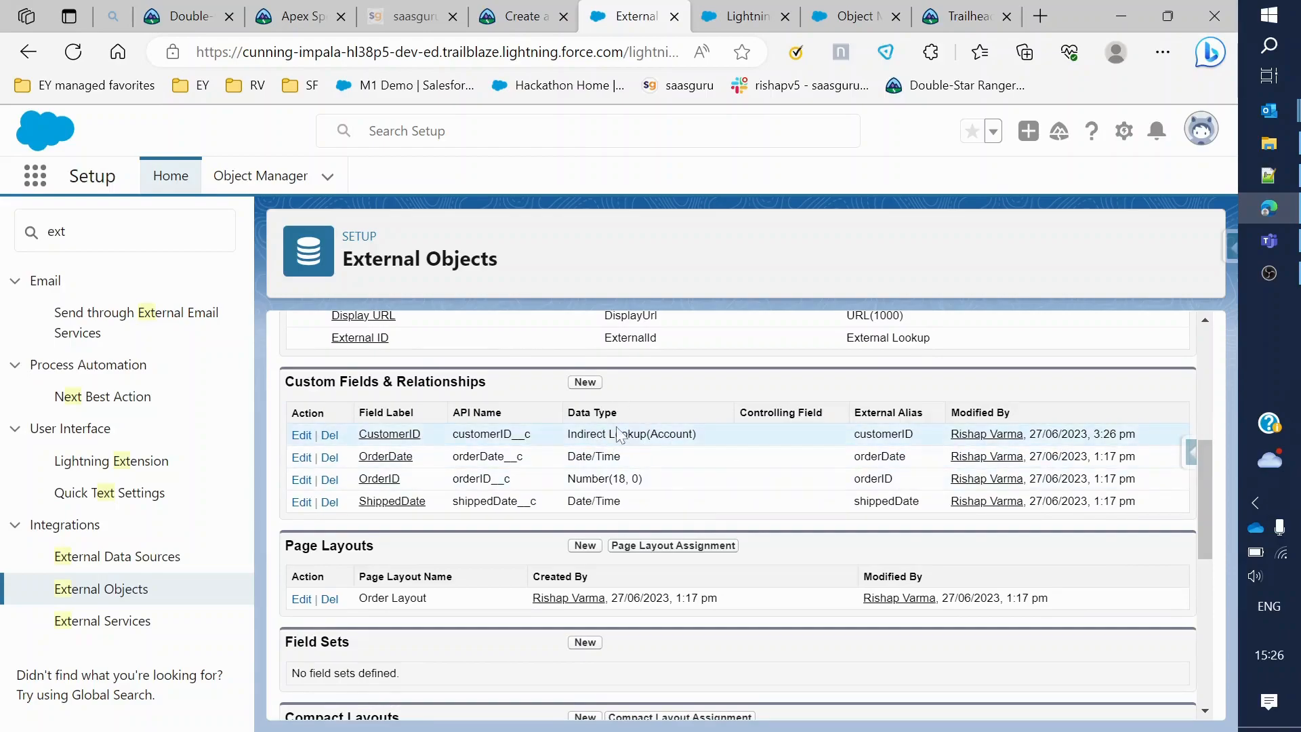
{"action": "left_click", "coordinate": [518, 16]}
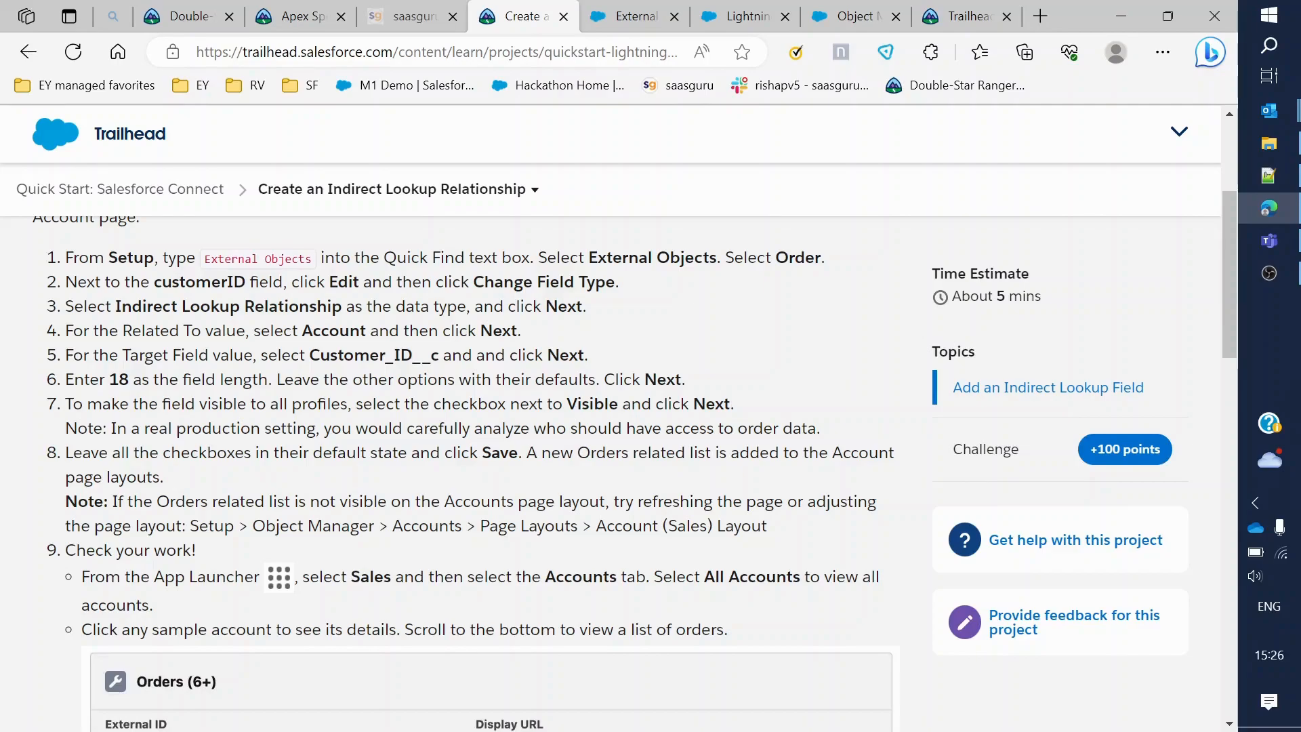
{"action": "left_click", "coordinate": [631, 16]}
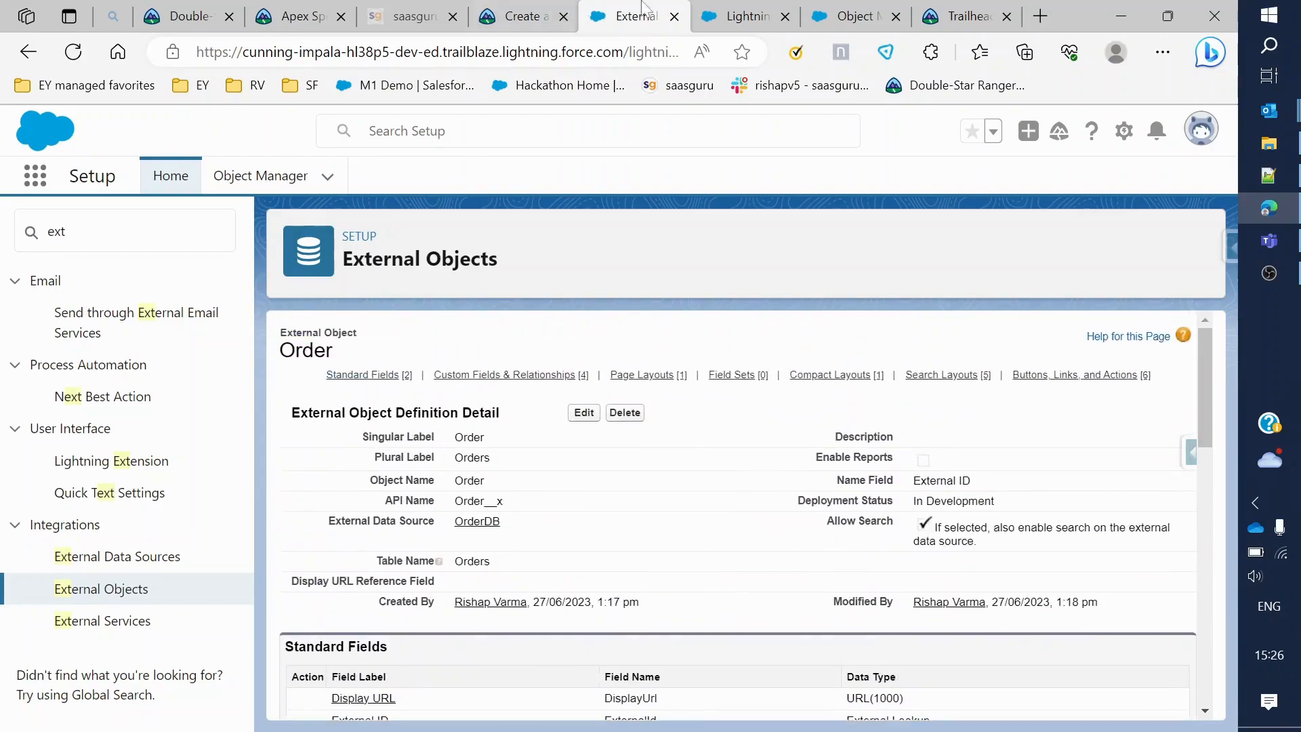
Open the Sample Account for Entitlements record from Accounts and examine its Orders related list
{"action": "left_click", "coordinate": [739, 12]}
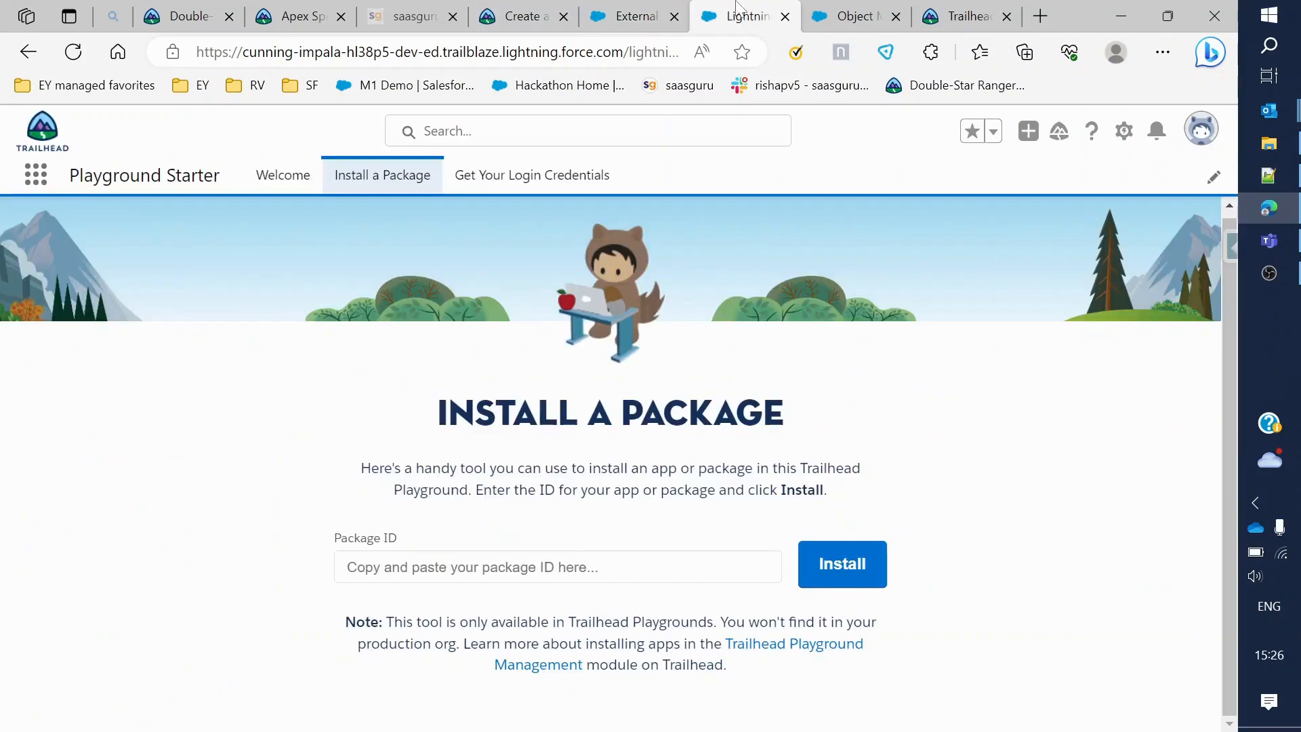
{"action": "left_click", "coordinate": [37, 176]}
{"action": "type", "text": "acc"}
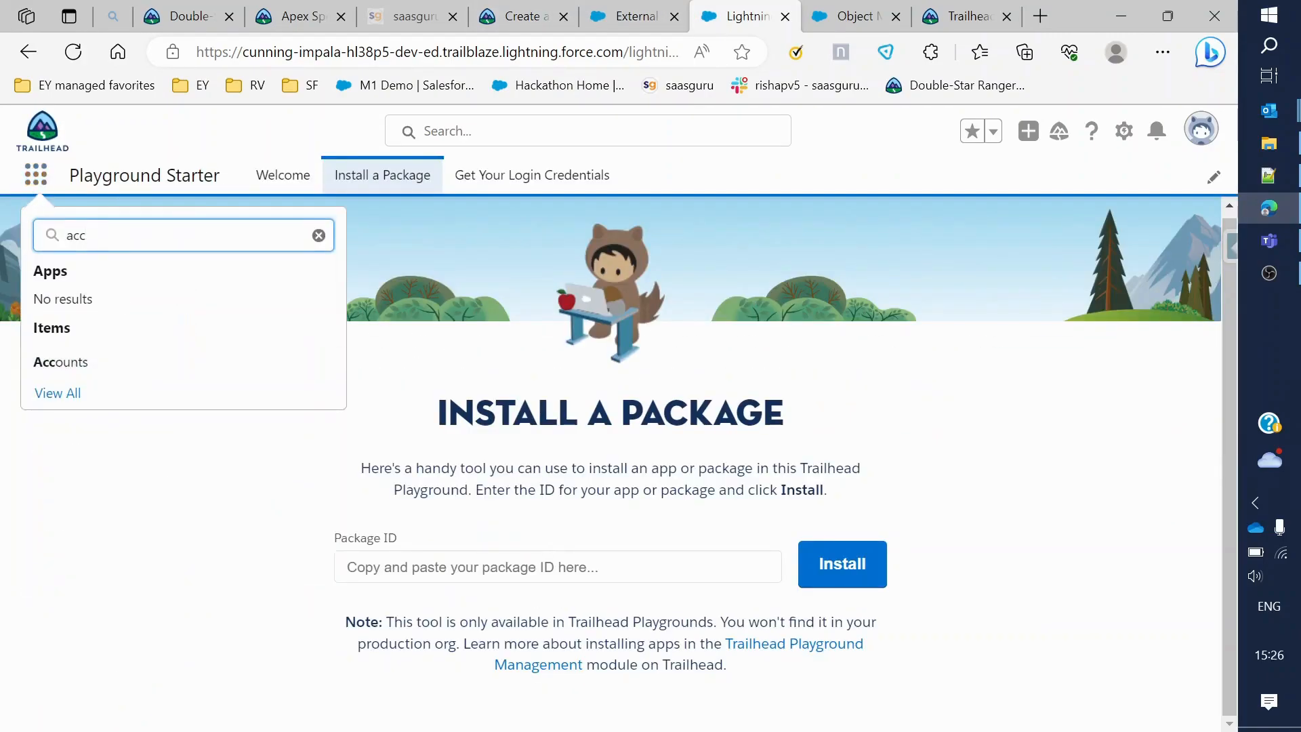
{"action": "left_click", "coordinate": [66, 369]}
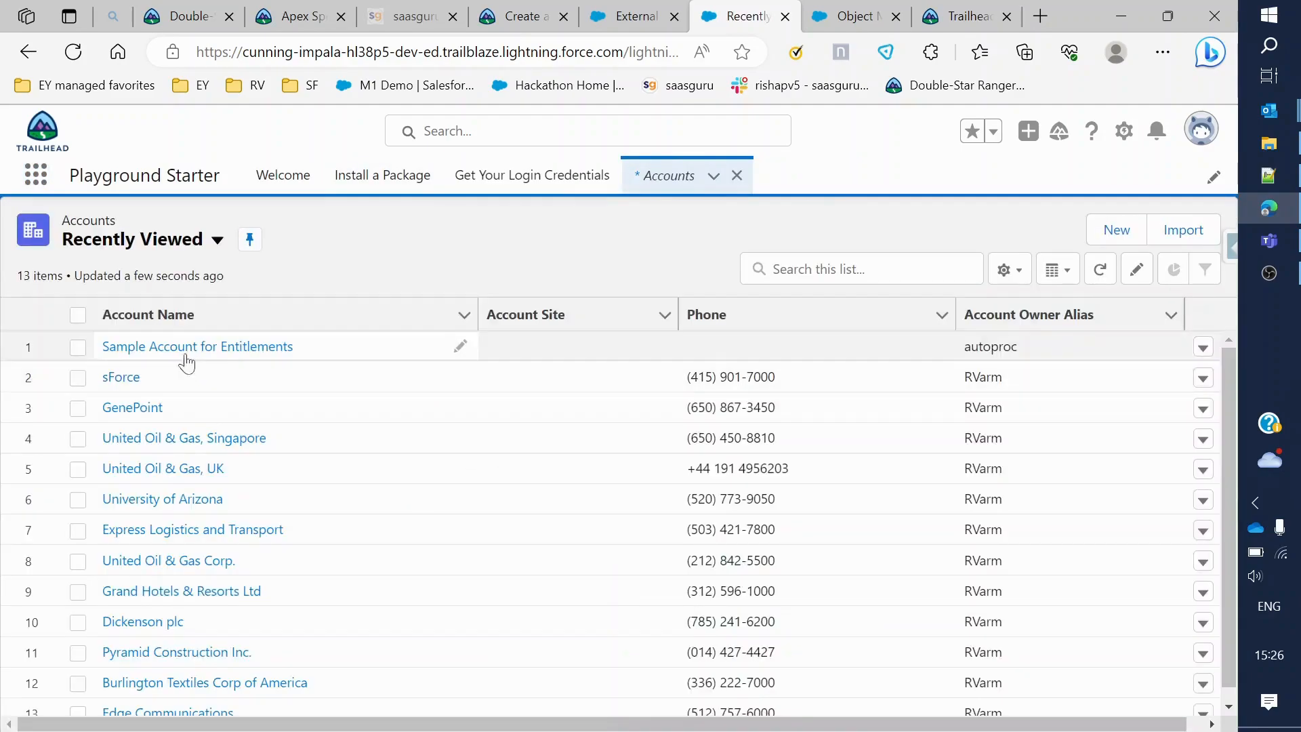
{"action": "left_click", "coordinate": [192, 347]}
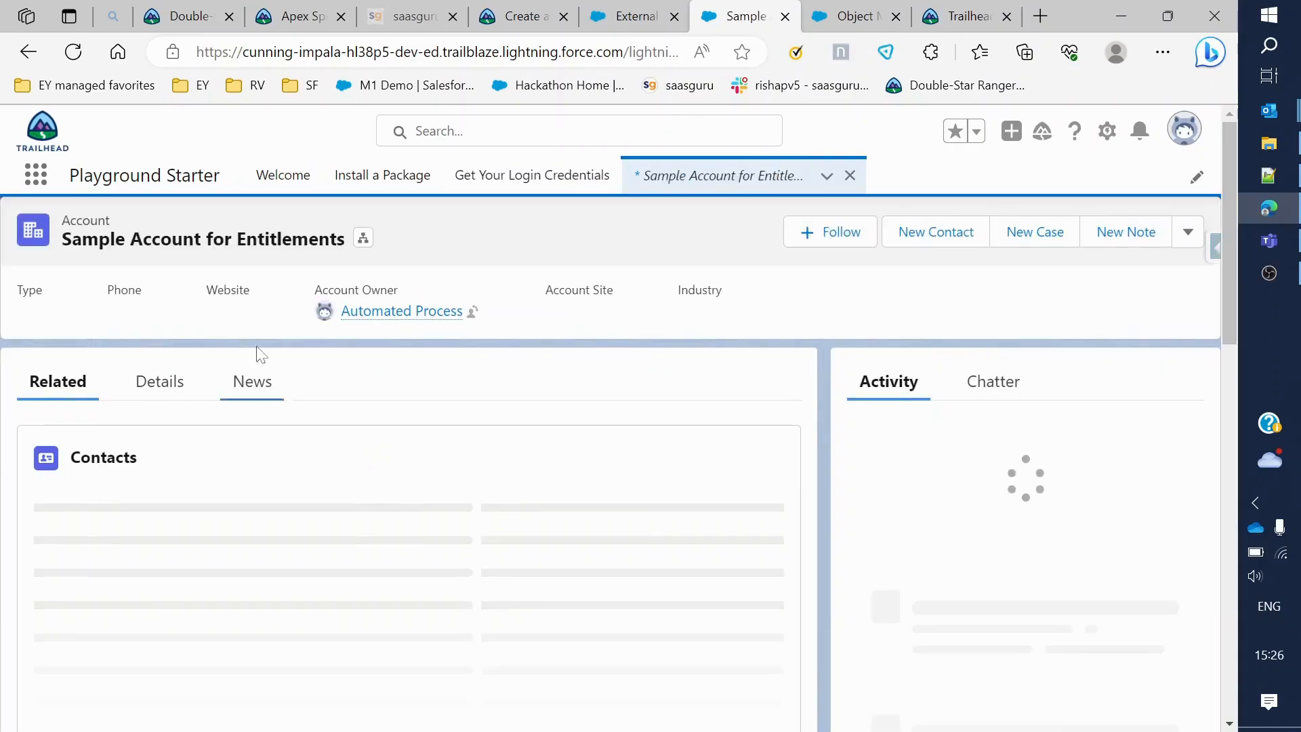
{"action": "scroll", "coordinate": [160, 517], "scroll_direction": "down", "scroll_amount": 9}
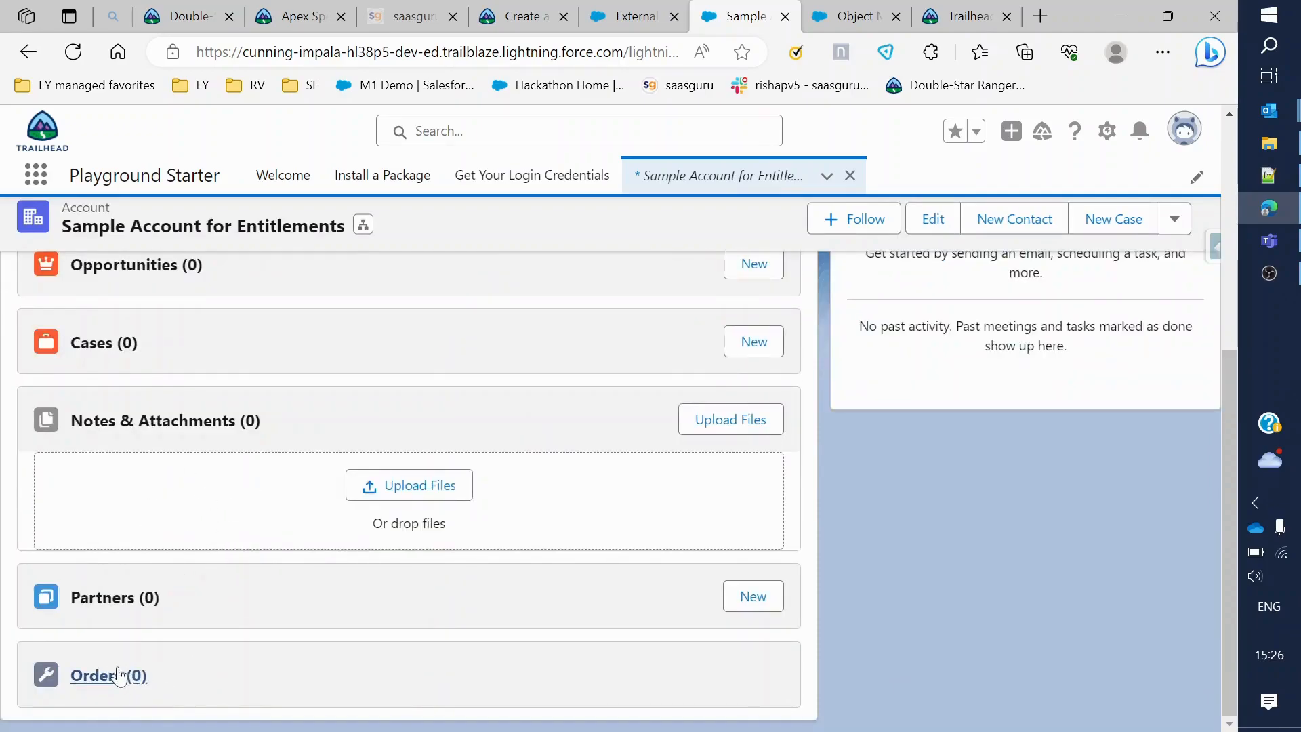
{"action": "scroll", "coordinate": [156, 670], "scroll_direction": "up", "scroll_amount": 5}
{"action": "scroll", "coordinate": [142, 606], "scroll_direction": "down", "scroll_amount": 5}
{"action": "scroll", "coordinate": [169, 488], "scroll_direction": "up", "scroll_amount": 5}
Read Trailhead's instructions and example for checking the Orders list on an account through the Sales app
{"action": "left_click", "coordinate": [522, 16]}
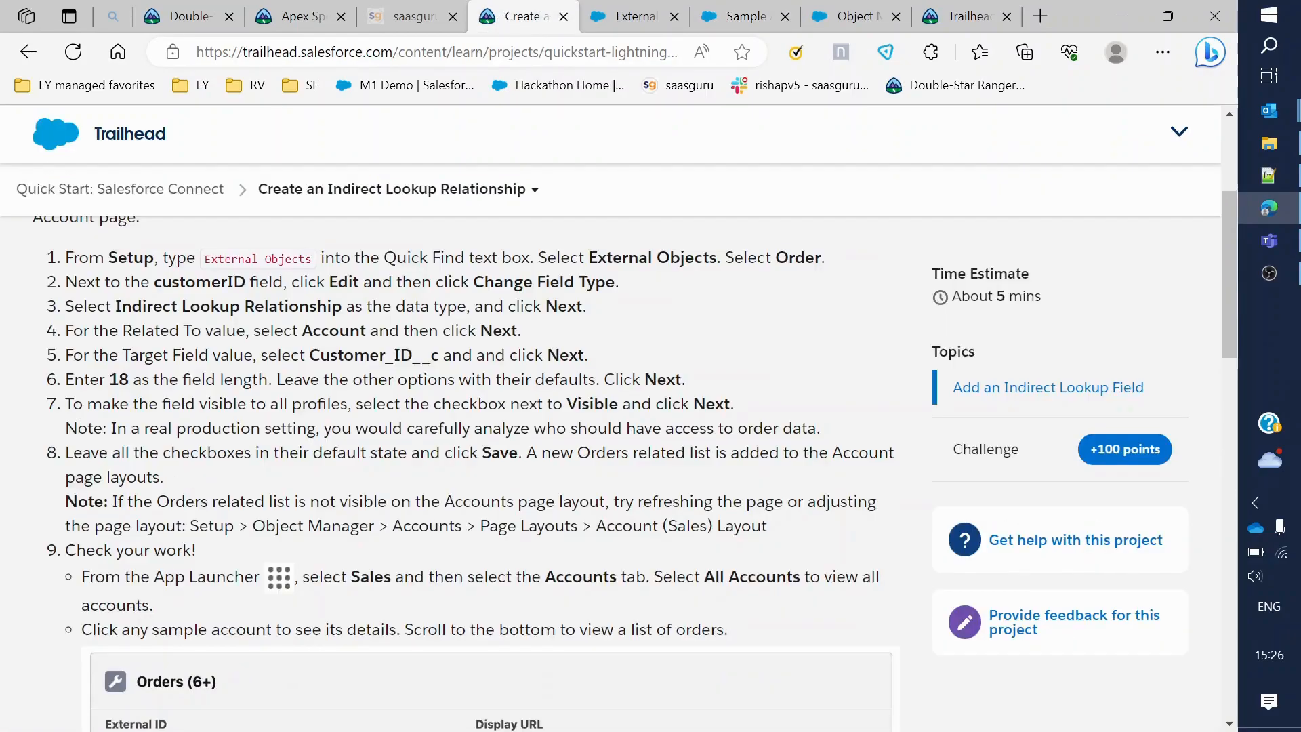
{"action": "scroll", "coordinate": [467, 475], "scroll_direction": "down", "scroll_amount": 1}
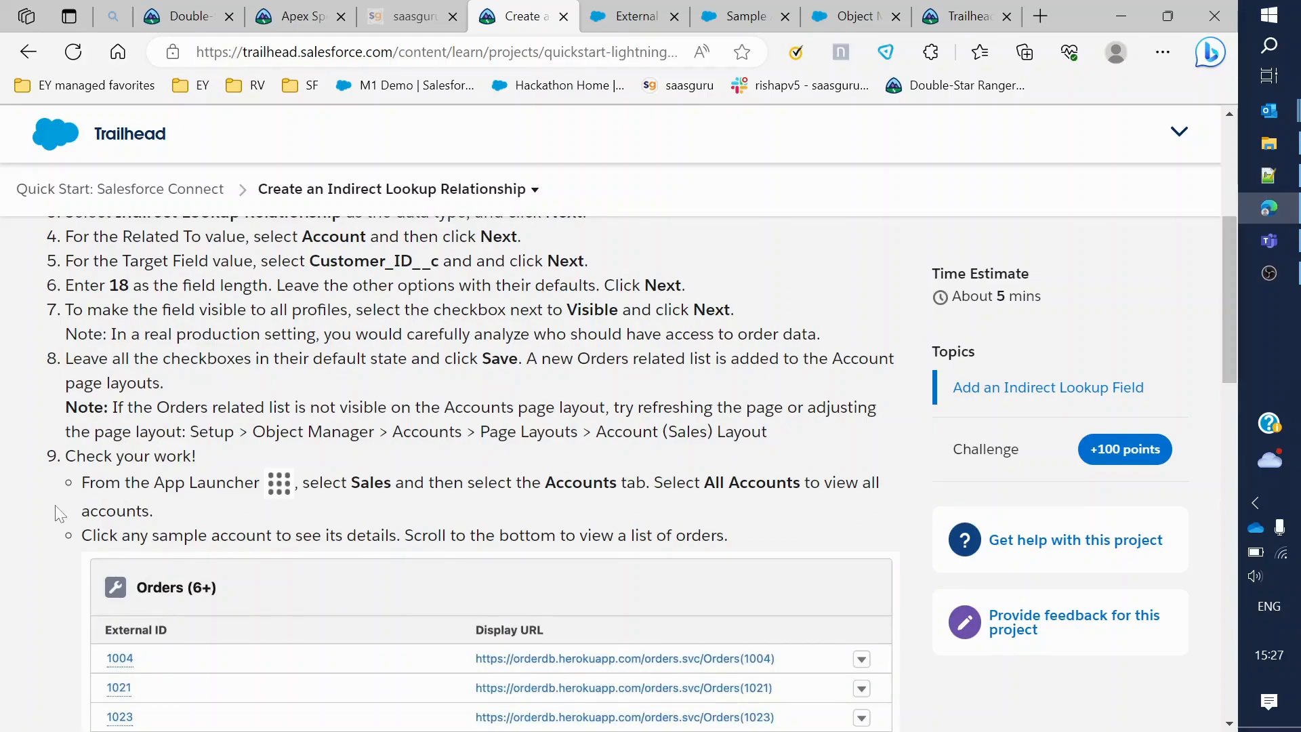
{"action": "scroll", "coordinate": [89, 505], "scroll_direction": "down", "scroll_amount": 1}
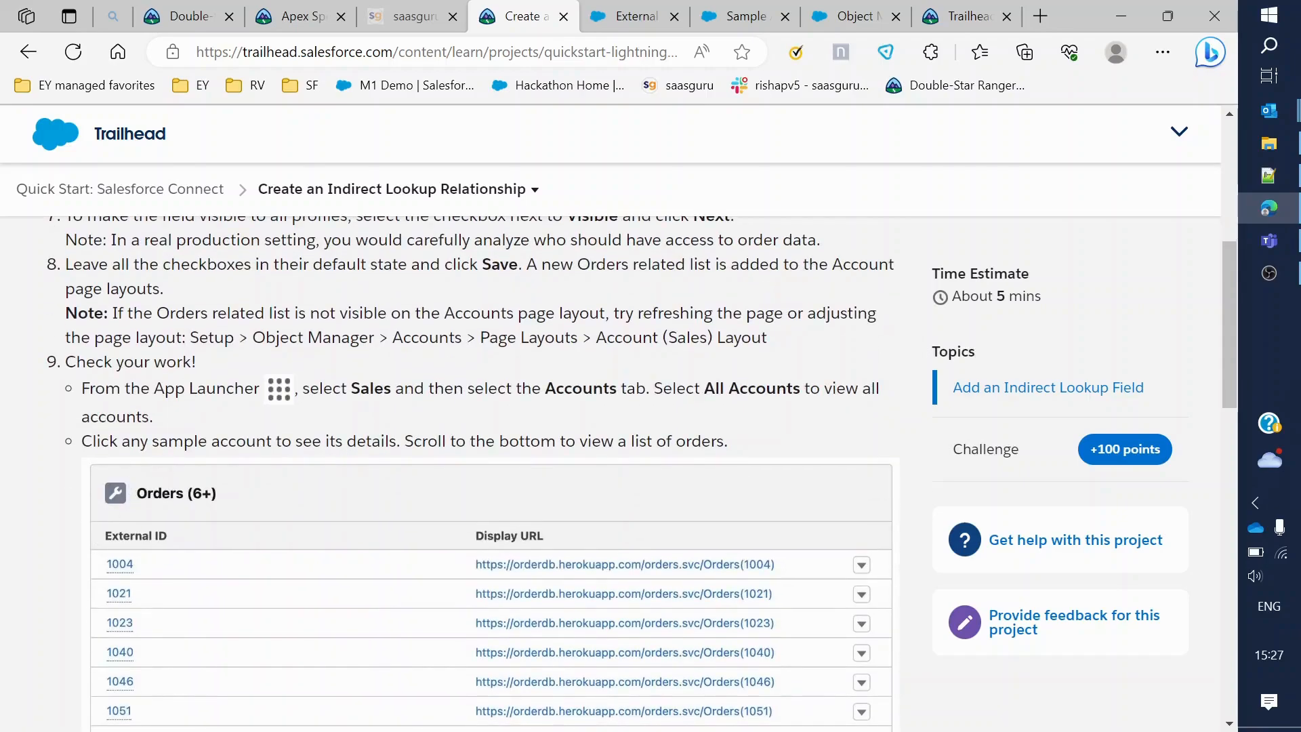
{"action": "scroll", "coordinate": [655, 478], "scroll_direction": "down", "scroll_amount": 2}
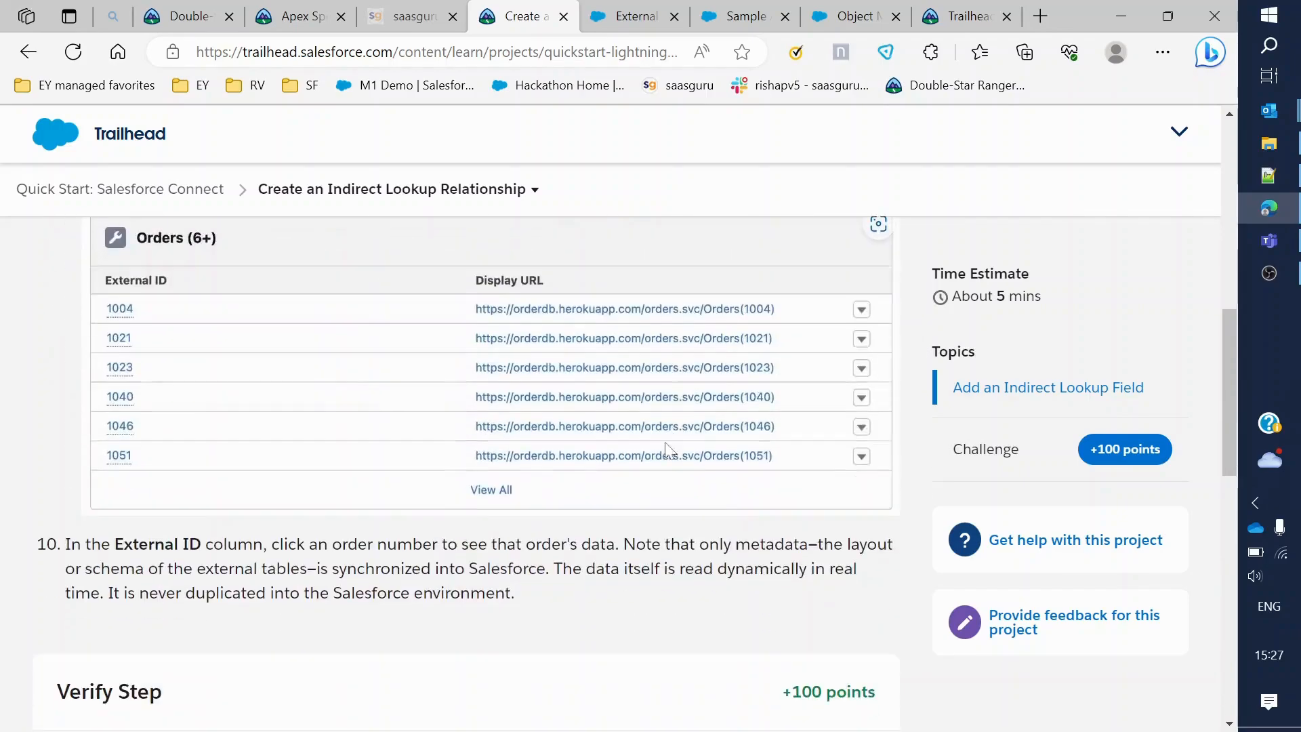
{"action": "scroll", "coordinate": [639, 502], "scroll_direction": "up", "scroll_amount": 3}
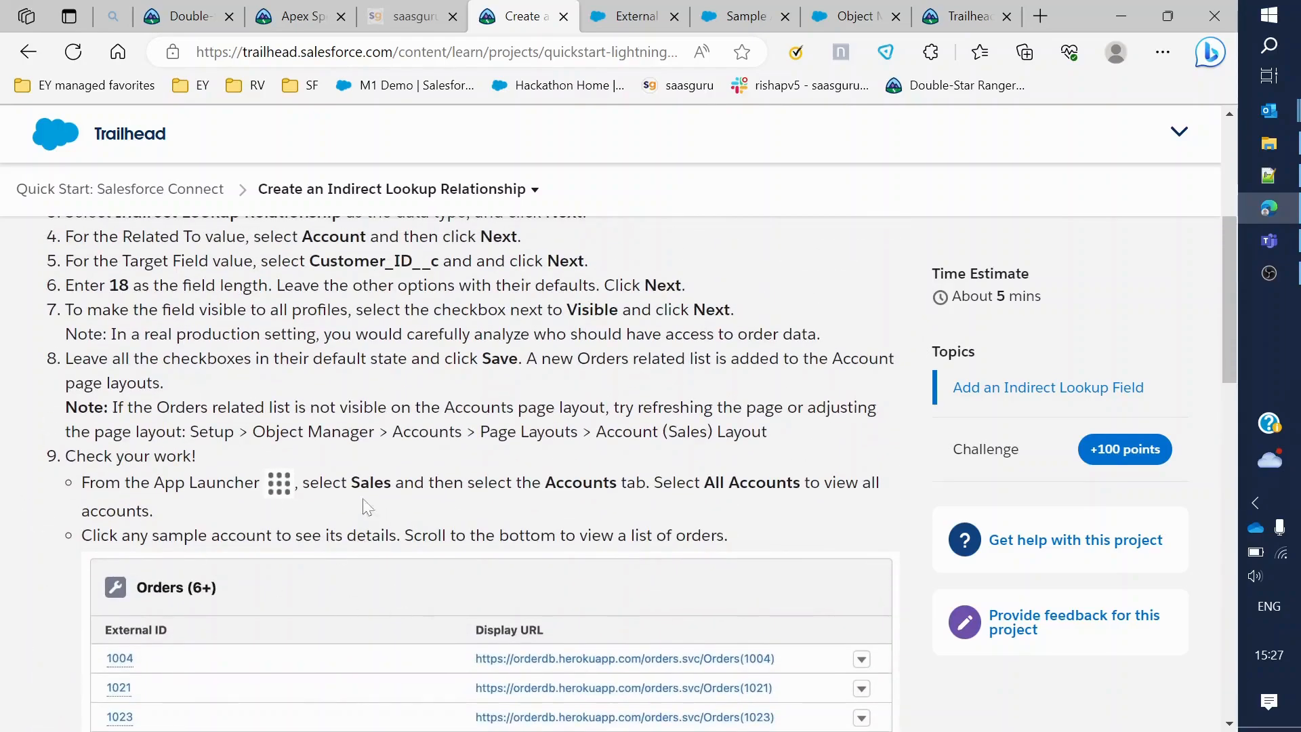
Switch to the Sales app, show the All Accounts list view and dismiss the Einstein Search notice
{"action": "left_click", "coordinate": [685, 11]}
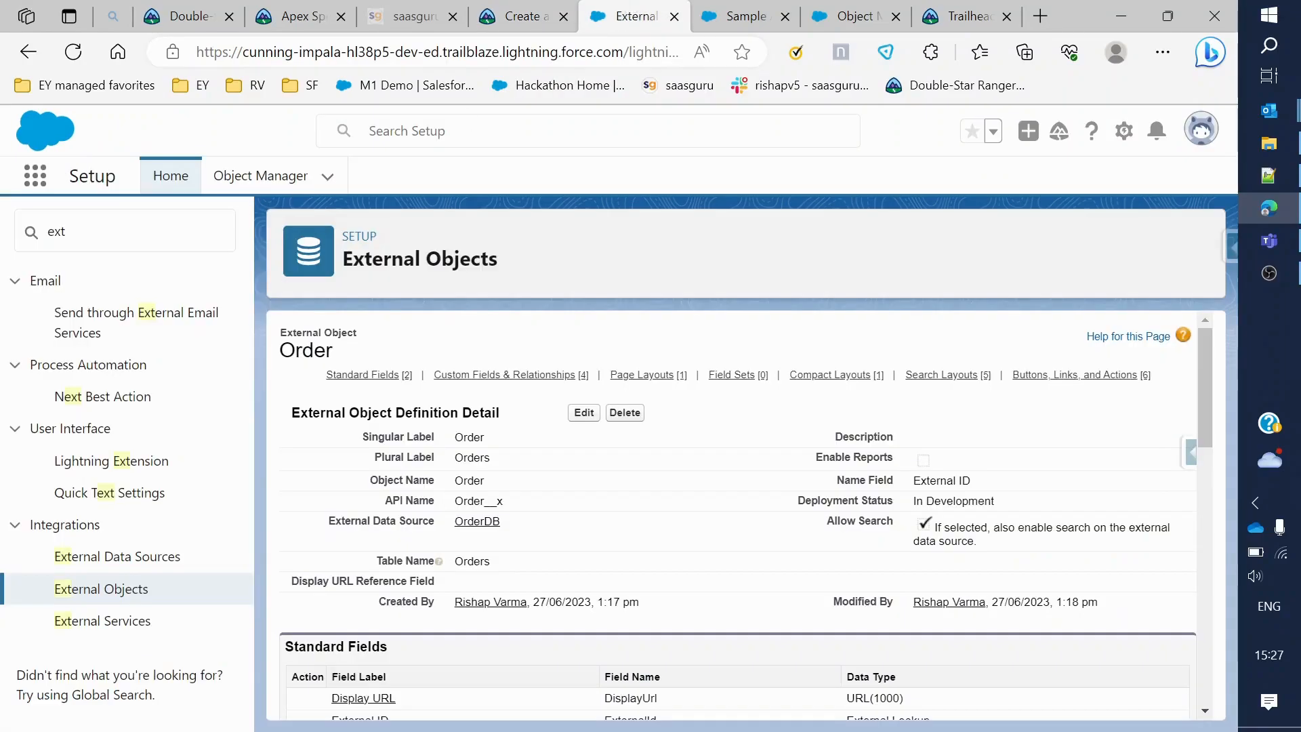
{"action": "left_click", "coordinate": [730, 11]}
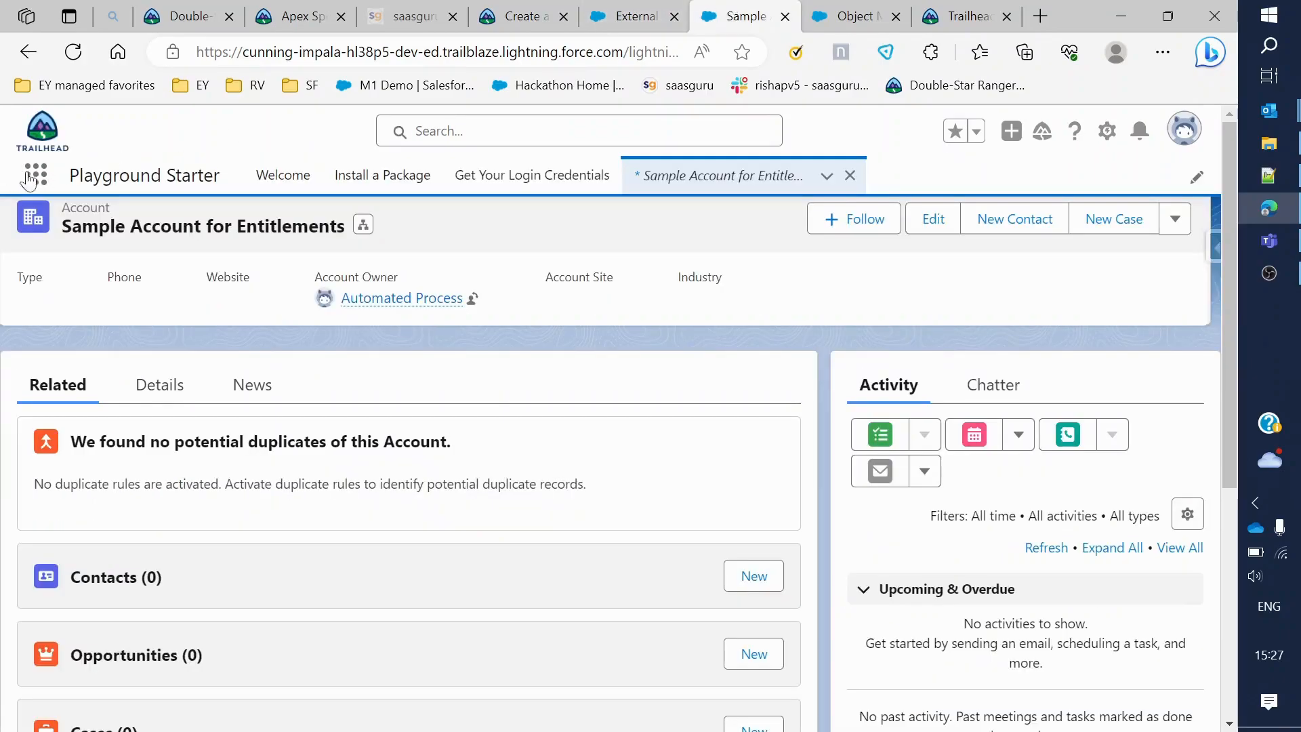
{"action": "left_click", "coordinate": [36, 175]}
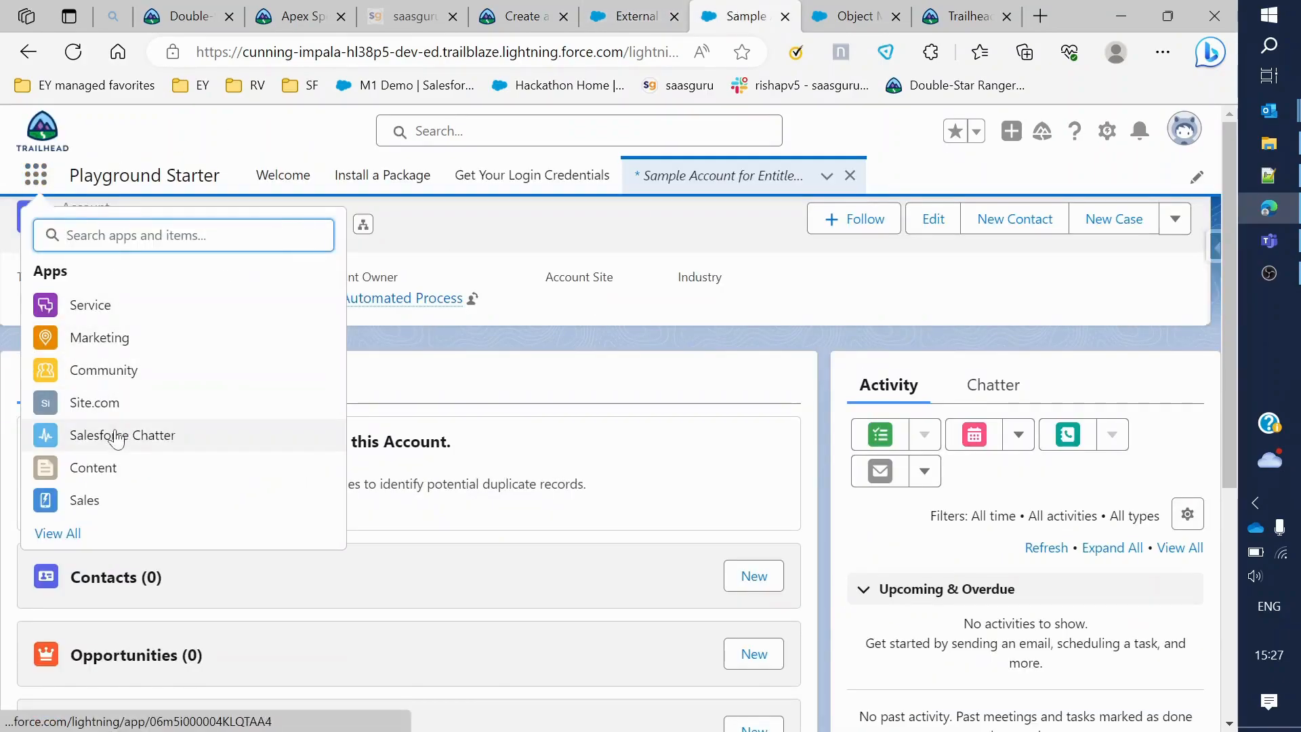
{"action": "left_click", "coordinate": [119, 504]}
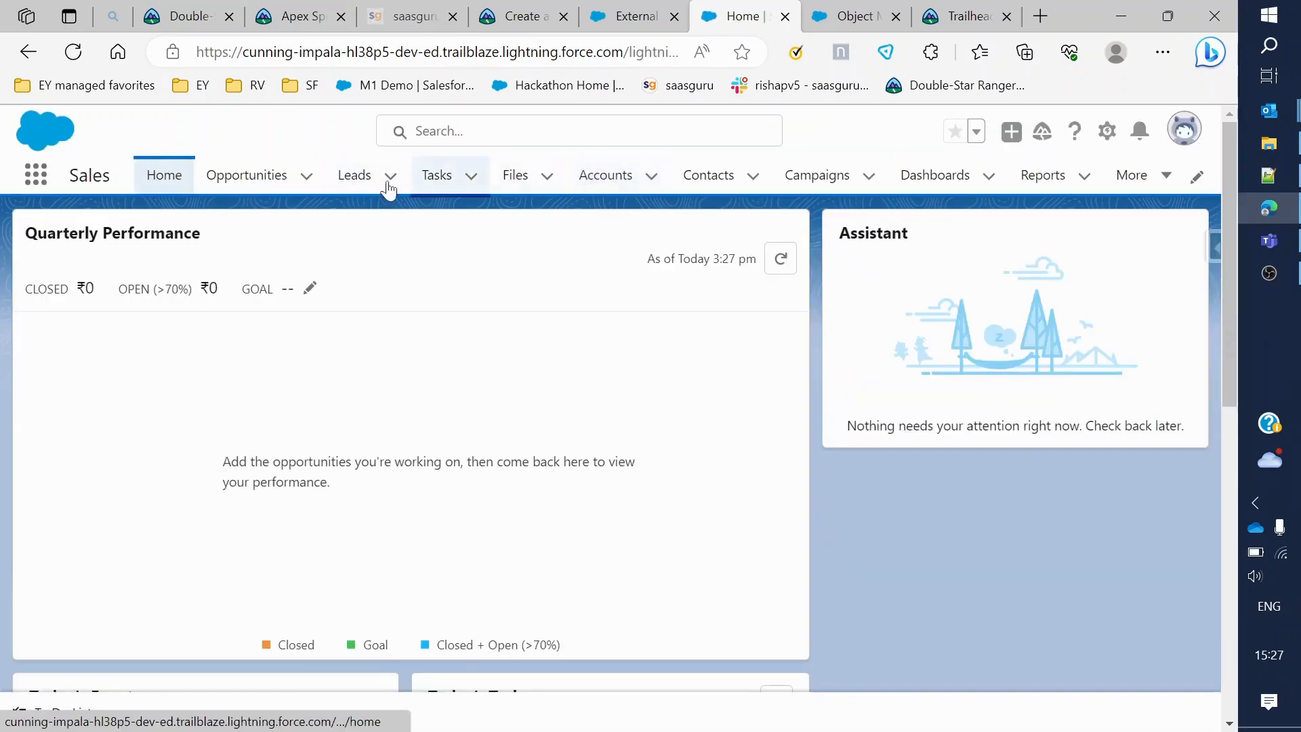
{"action": "left_click", "coordinate": [630, 181]}
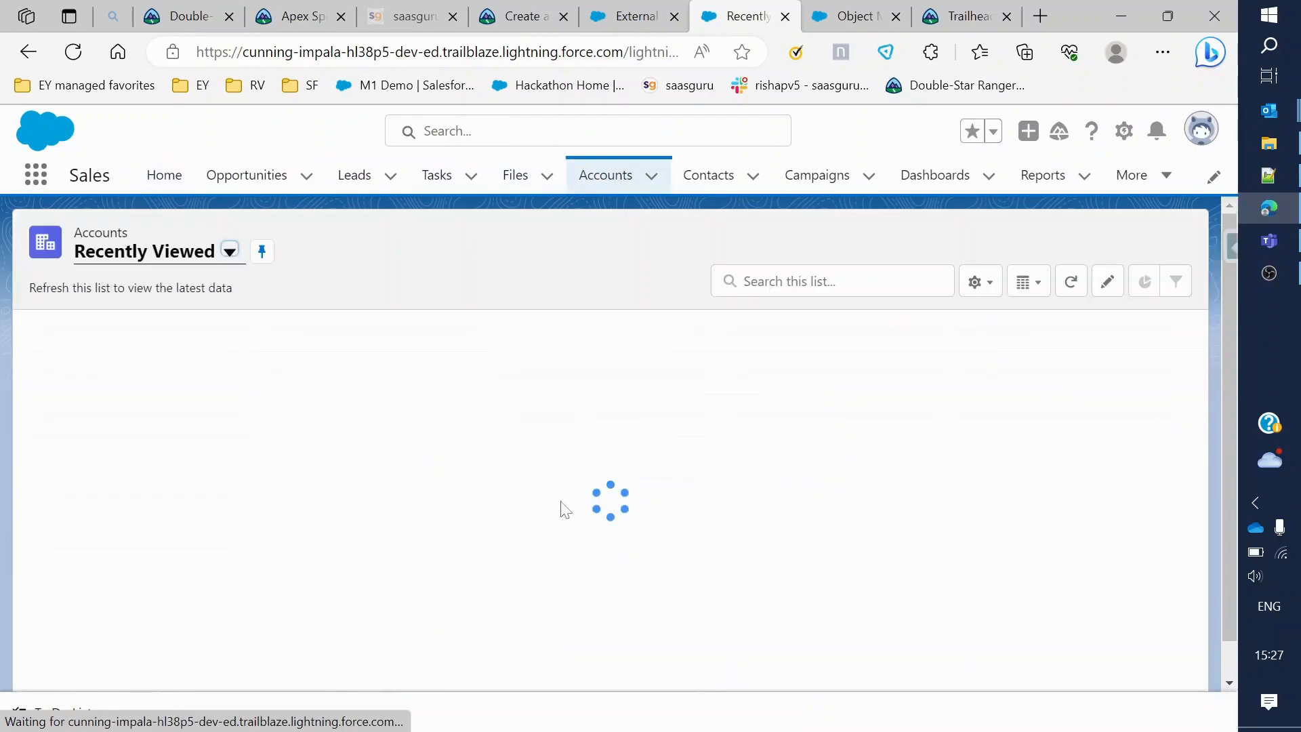
{"action": "left_click", "coordinate": [178, 256]}
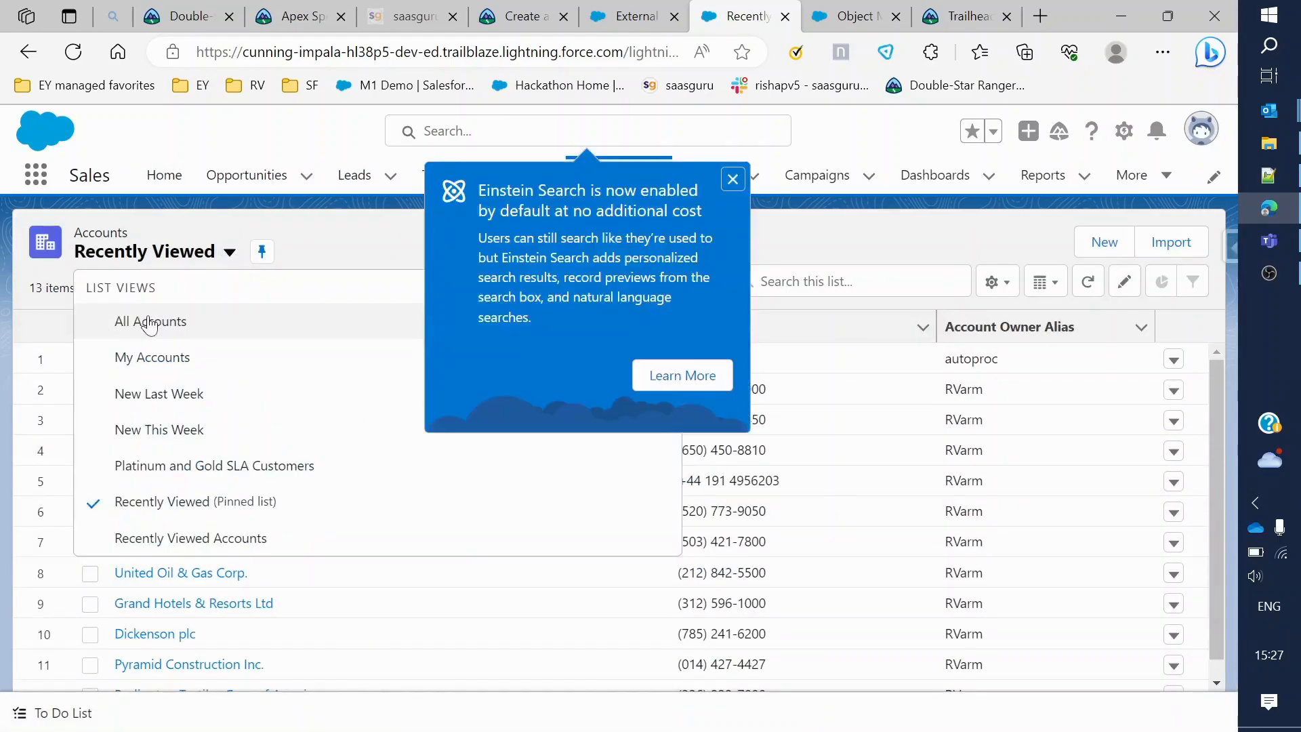
{"action": "left_click", "coordinate": [158, 321]}
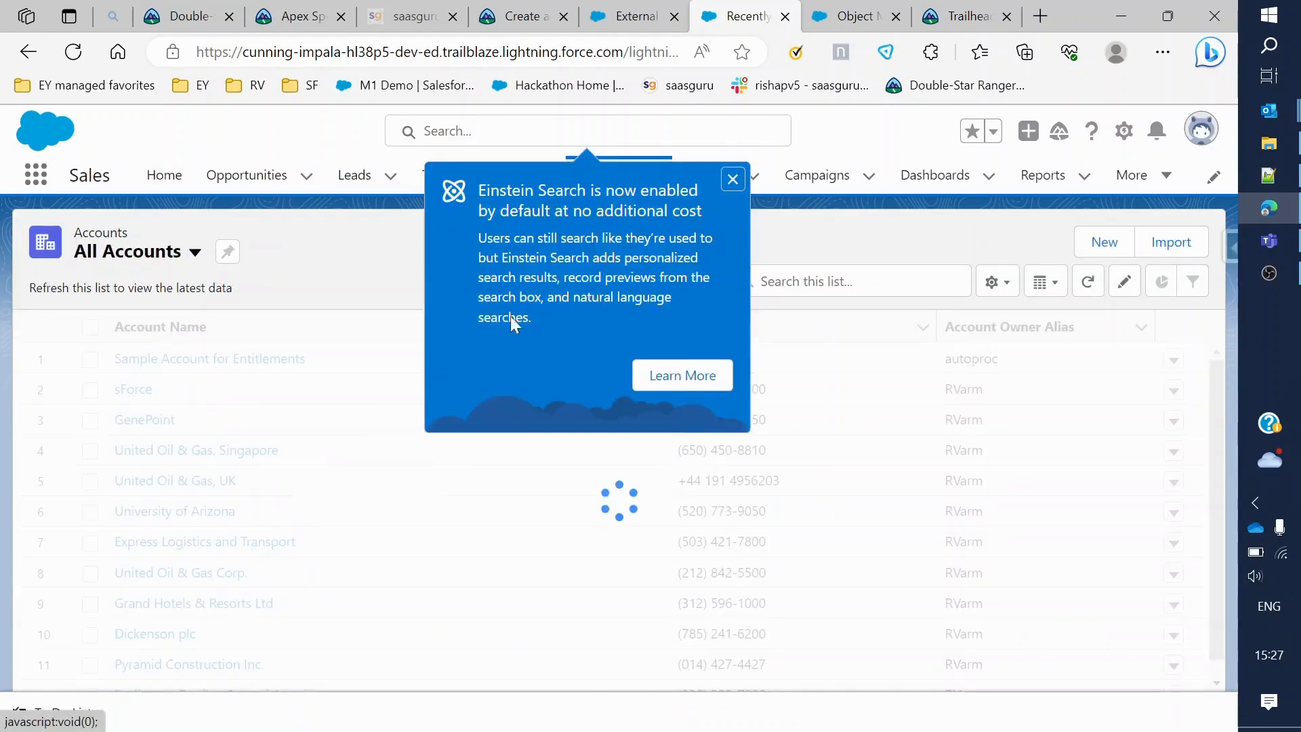
{"action": "left_click", "coordinate": [732, 179]}
{"action": "scroll", "coordinate": [213, 461], "scroll_direction": "down", "scroll_amount": 2}
{"action": "scroll", "coordinate": [217, 488], "scroll_direction": "up", "scroll_amount": 2}
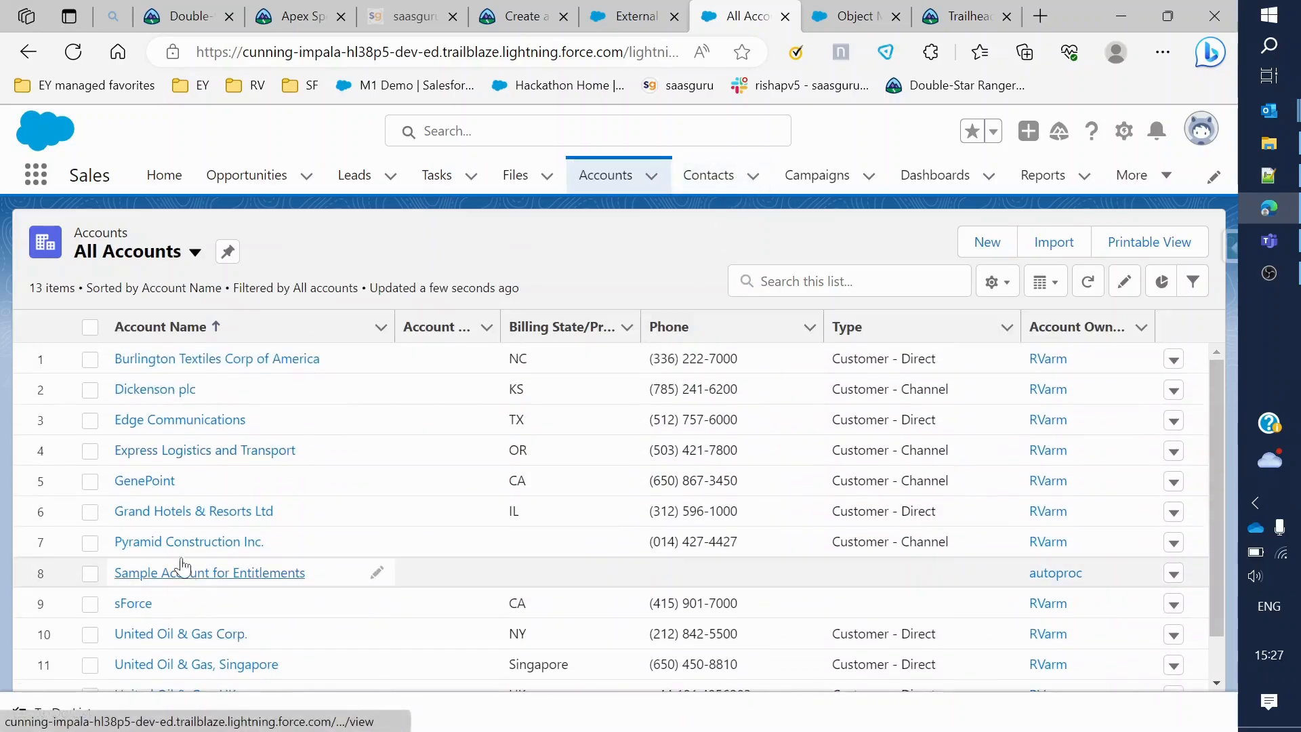
Open the Burlington Textiles Corp of America account and examine its Orders related list
{"action": "left_click", "coordinate": [183, 388]}
{"action": "scroll", "coordinate": [316, 517], "scroll_direction": "down", "scroll_amount": 10}
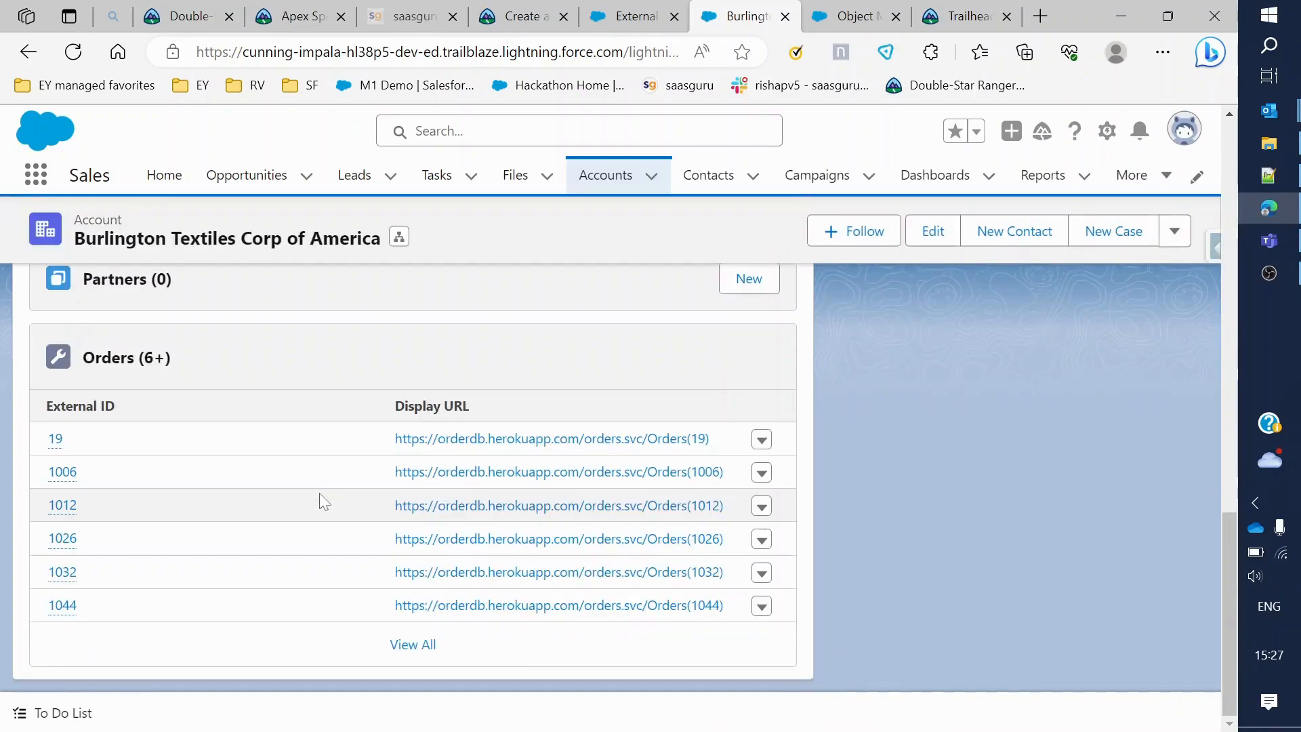
{"action": "scroll", "coordinate": [330, 475], "scroll_direction": "up", "scroll_amount": 10}
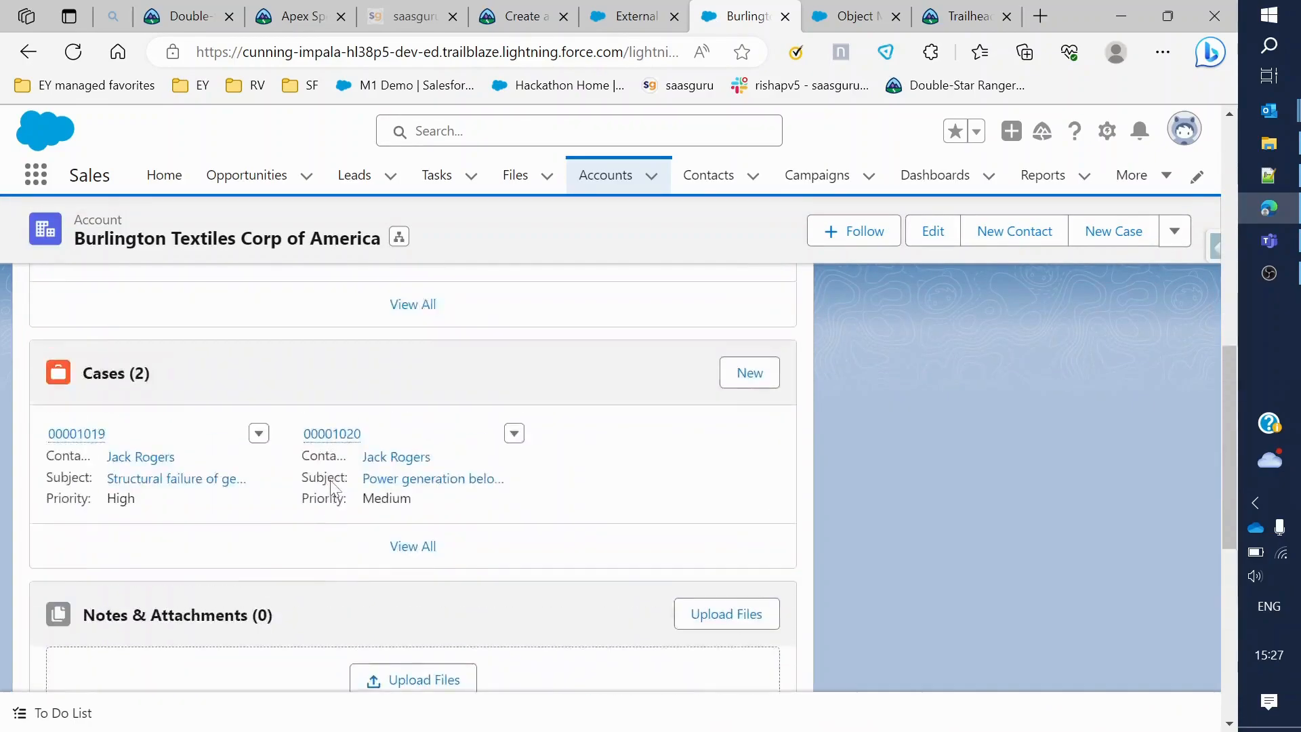
{"action": "scroll", "coordinate": [346, 549], "scroll_direction": "down", "scroll_amount": 3}
{"action": "scroll", "coordinate": [343, 532], "scroll_direction": "up", "scroll_amount": 3}
Examine the detail fields of the Burlington Textiles Corp of America account
{"action": "left_click", "coordinate": [169, 397]}
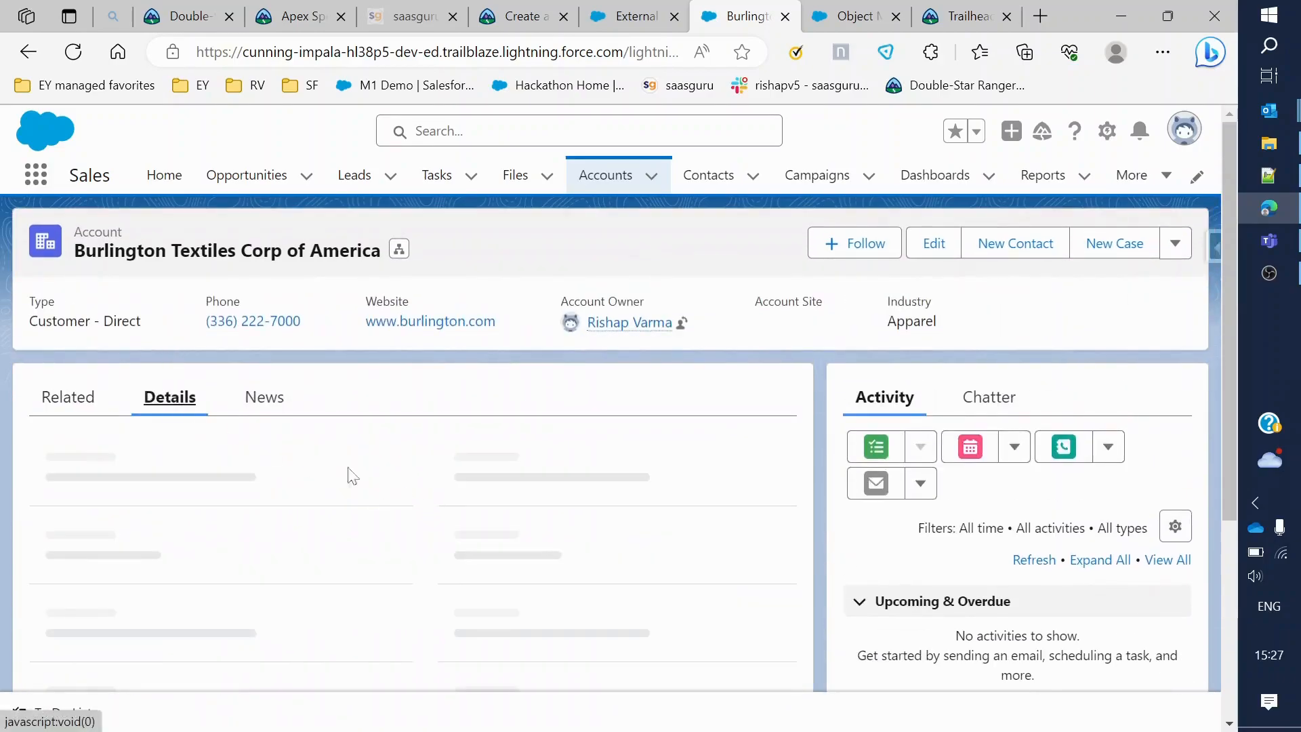
{"action": "scroll", "coordinate": [356, 496], "scroll_direction": "down", "scroll_amount": 2}
{"action": "scroll", "coordinate": [359, 497], "scroll_direction": "down", "scroll_amount": 2}
{"action": "scroll", "coordinate": [158, 505], "scroll_direction": "down", "scroll_amount": 1}
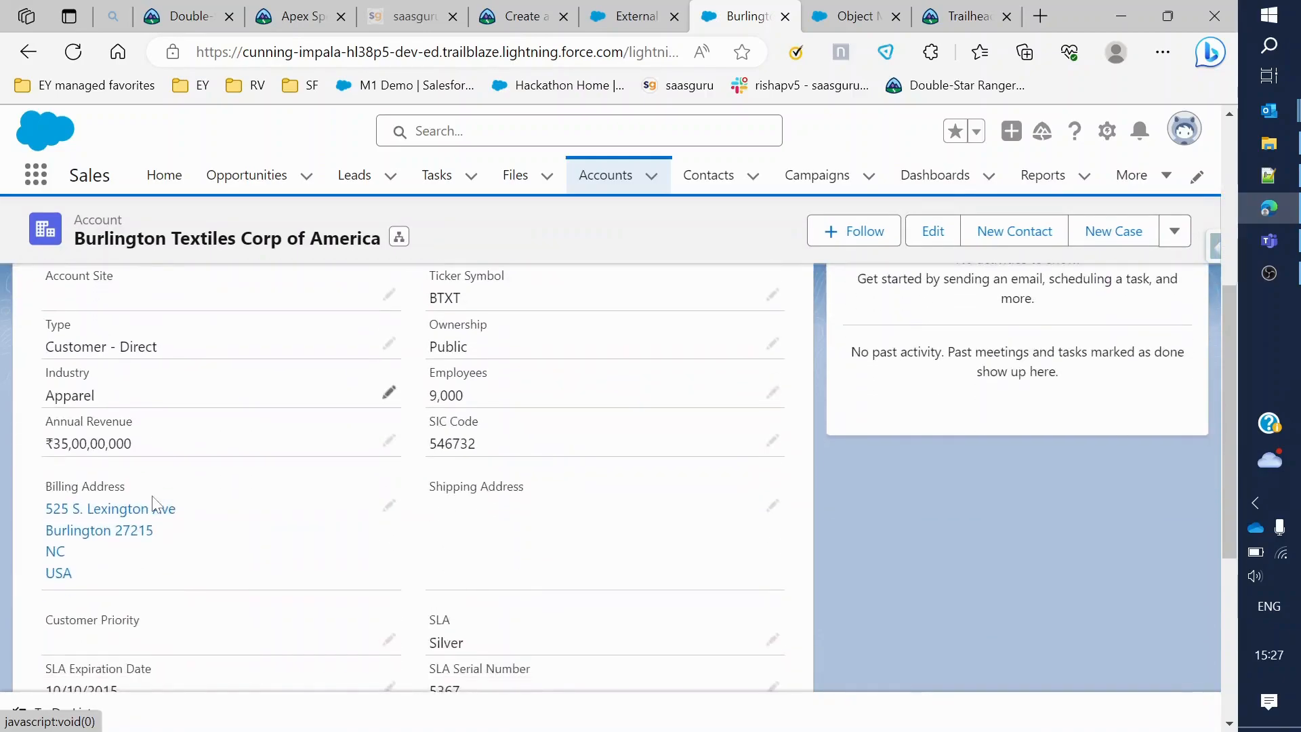
{"action": "scroll", "coordinate": [154, 461], "scroll_direction": "up", "scroll_amount": 4}
{"action": "scroll", "coordinate": [478, 386], "scroll_direction": "down", "scroll_amount": 8}
{"action": "scroll", "coordinate": [166, 561], "scroll_direction": "down", "scroll_amount": 1}
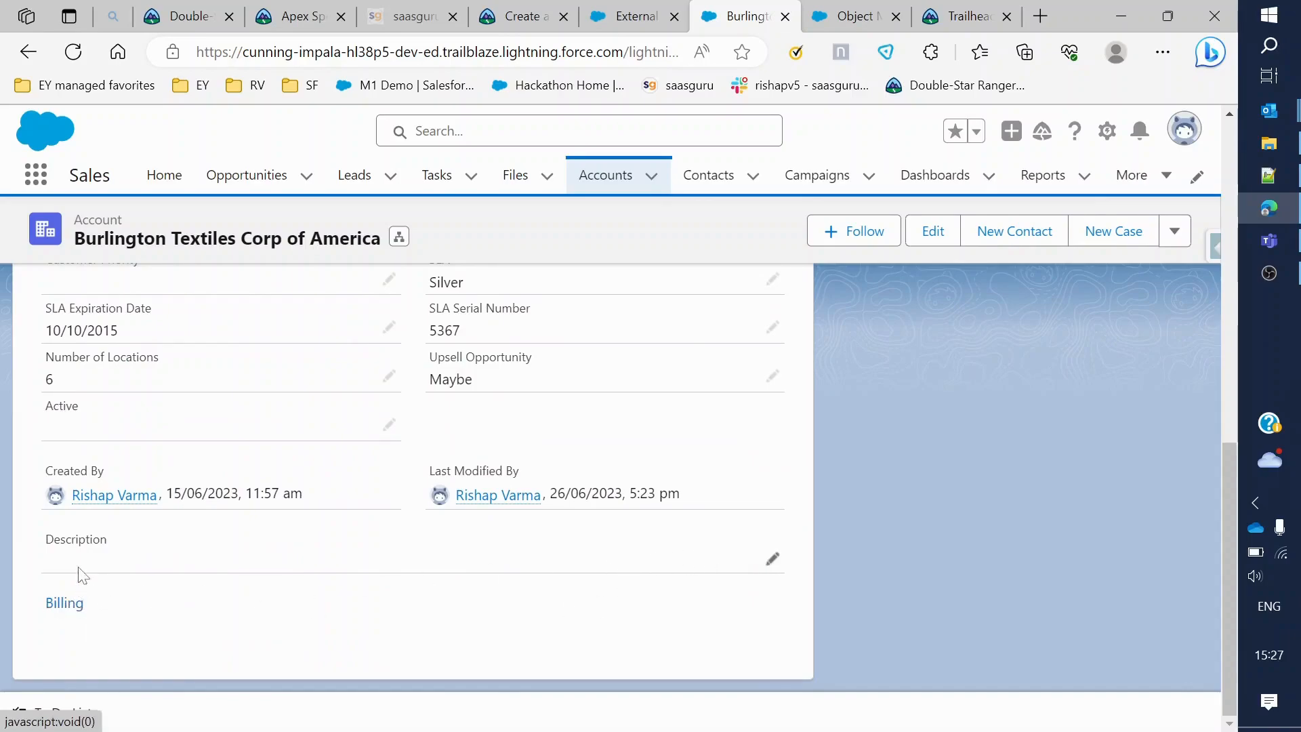
{"action": "scroll", "coordinate": [407, 532], "scroll_direction": "up", "scroll_amount": 6}
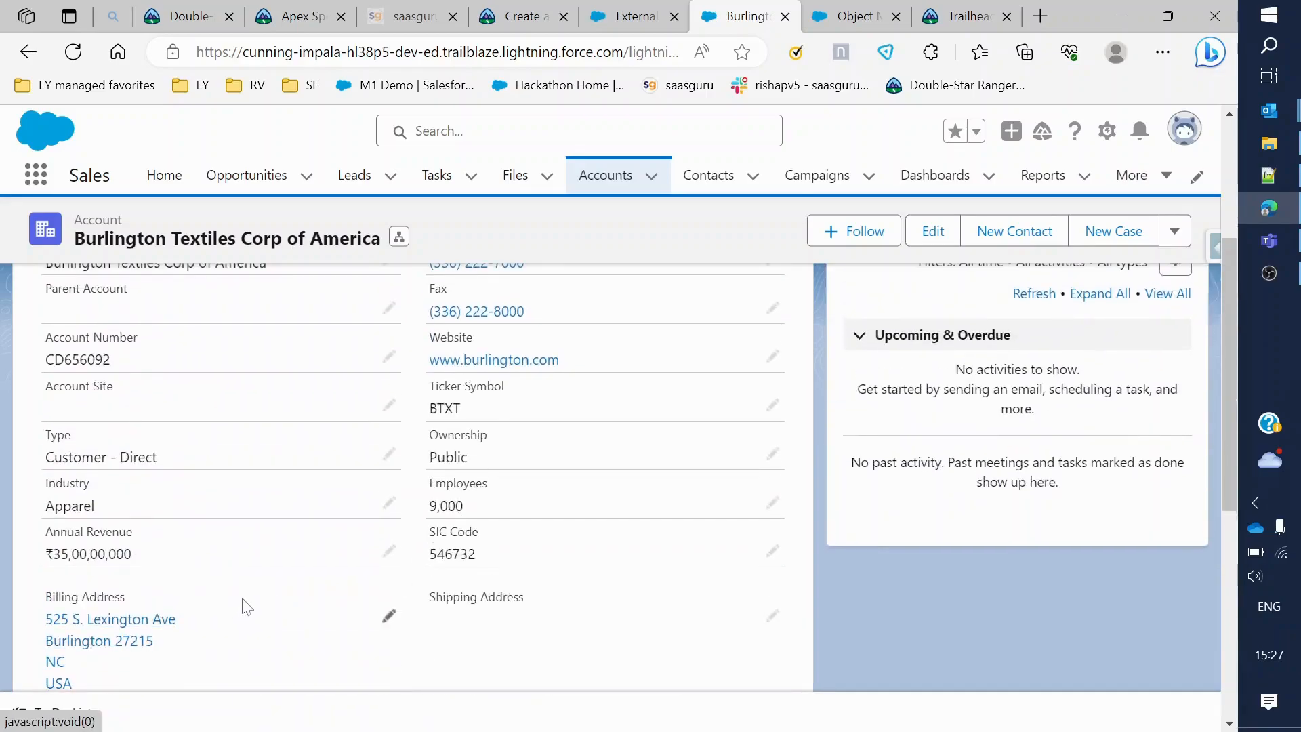
{"action": "scroll", "coordinate": [247, 576], "scroll_direction": "up", "scroll_amount": 3}
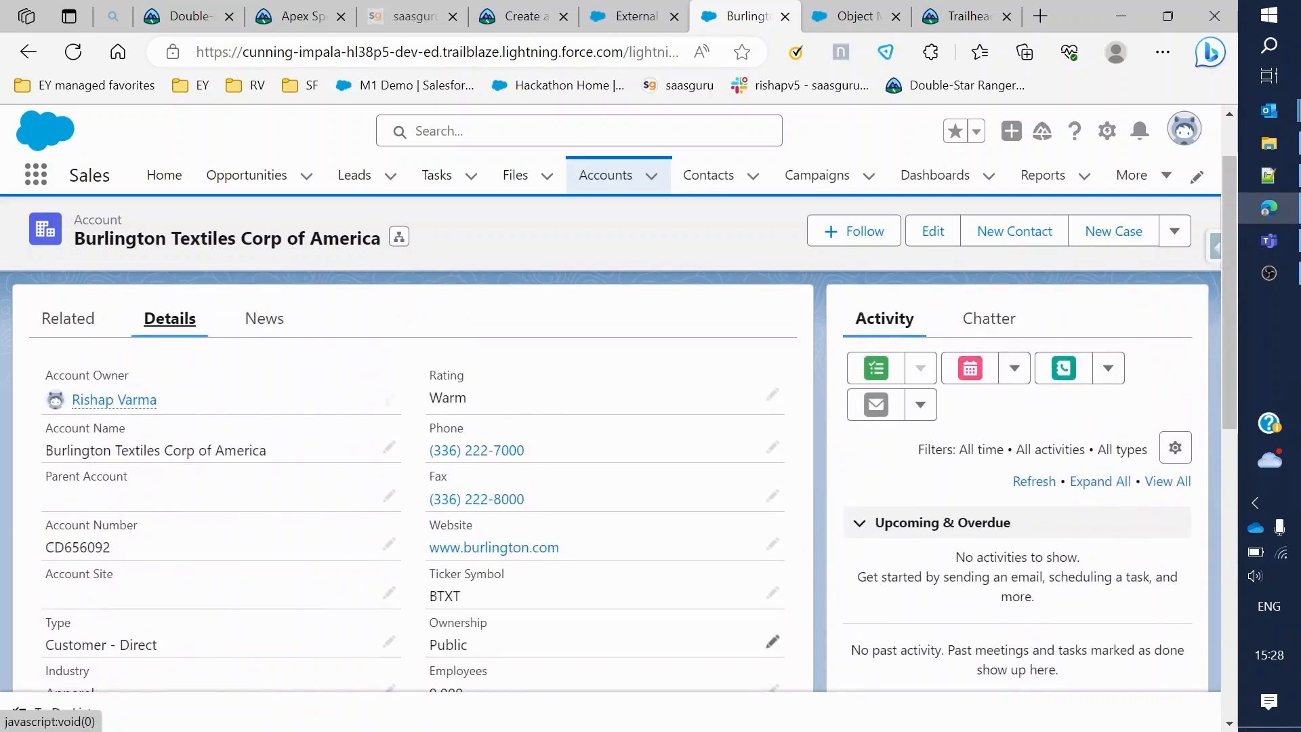
Search the Burlington Textiles account page for "reco", and clear the search text
{"action": "key", "text": "ctrl+f"}
{"action": "type", "text": "reco"}
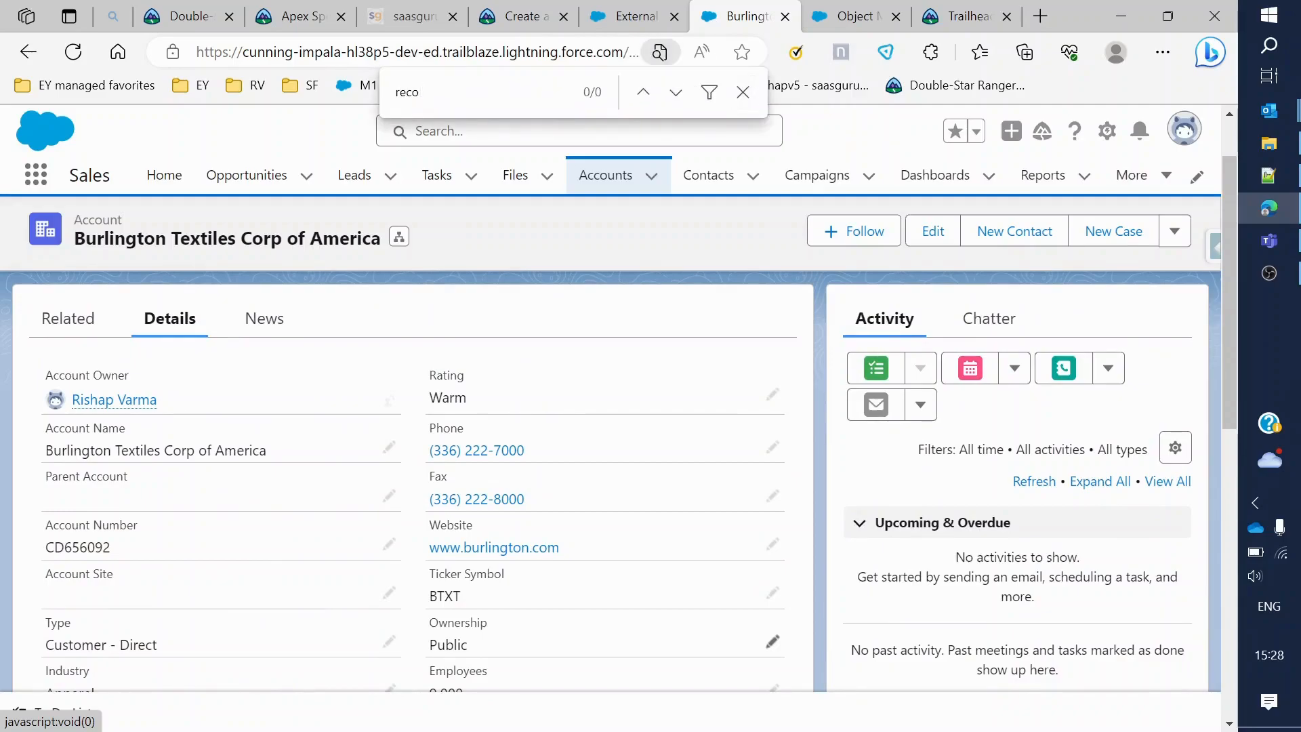
{"action": "key", "text": "BackSpace"}
{"action": "key", "text": "BackSpace"}
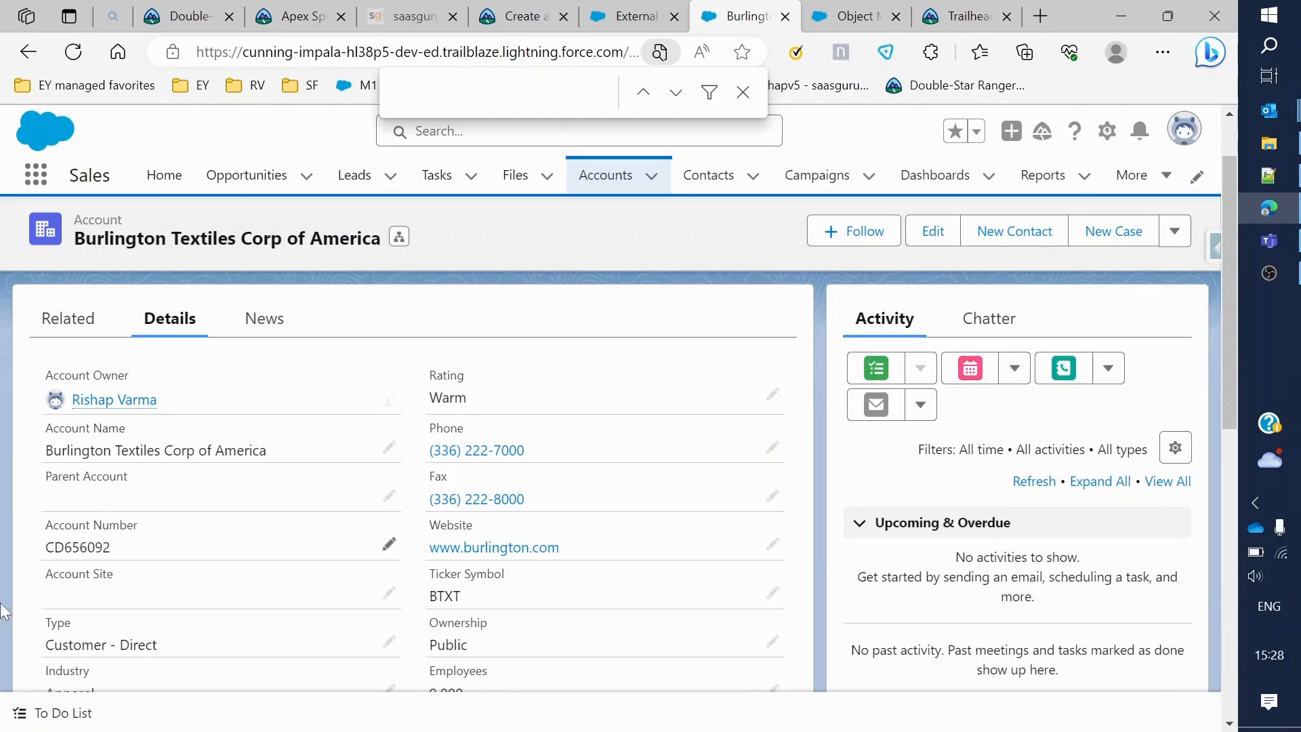
Return to All Accounts, open Sample Account for Entitlements and check its Orders related list
{"action": "left_click", "coordinate": [27, 52]}
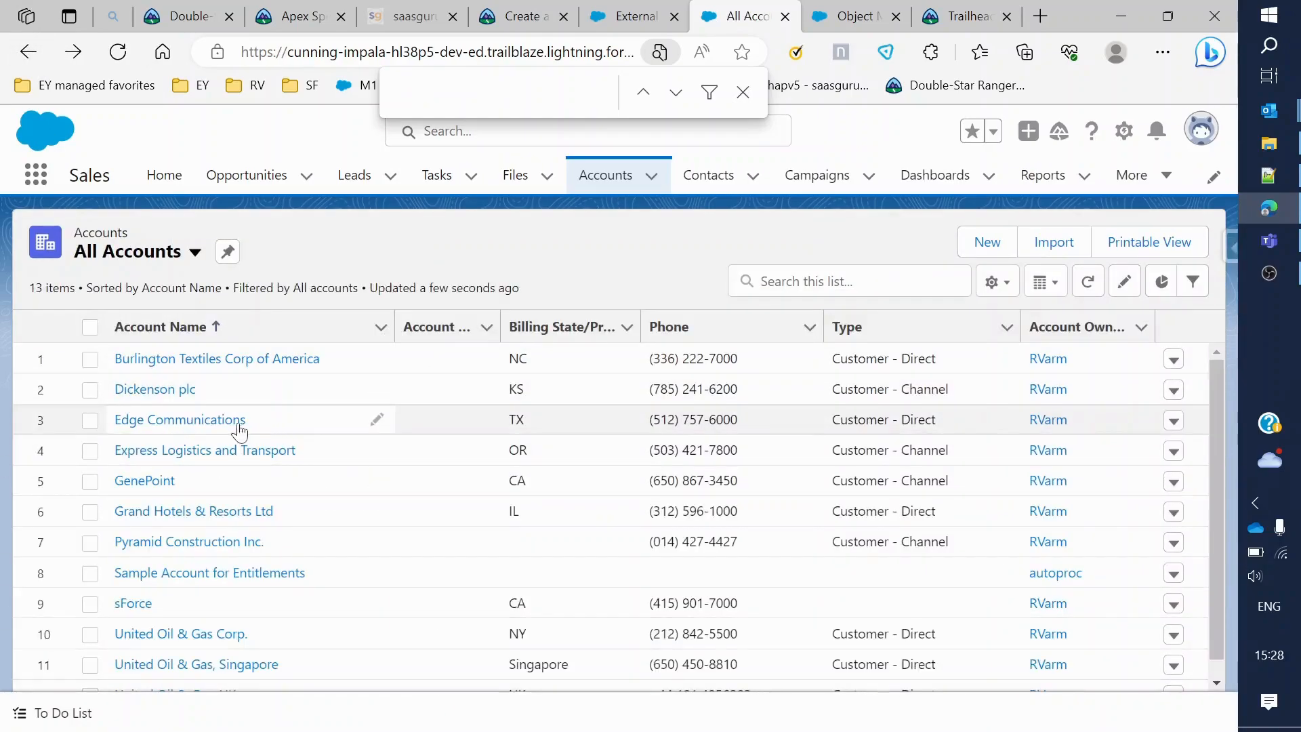
{"action": "scroll", "coordinate": [203, 603], "scroll_direction": "down", "scroll_amount": 1}
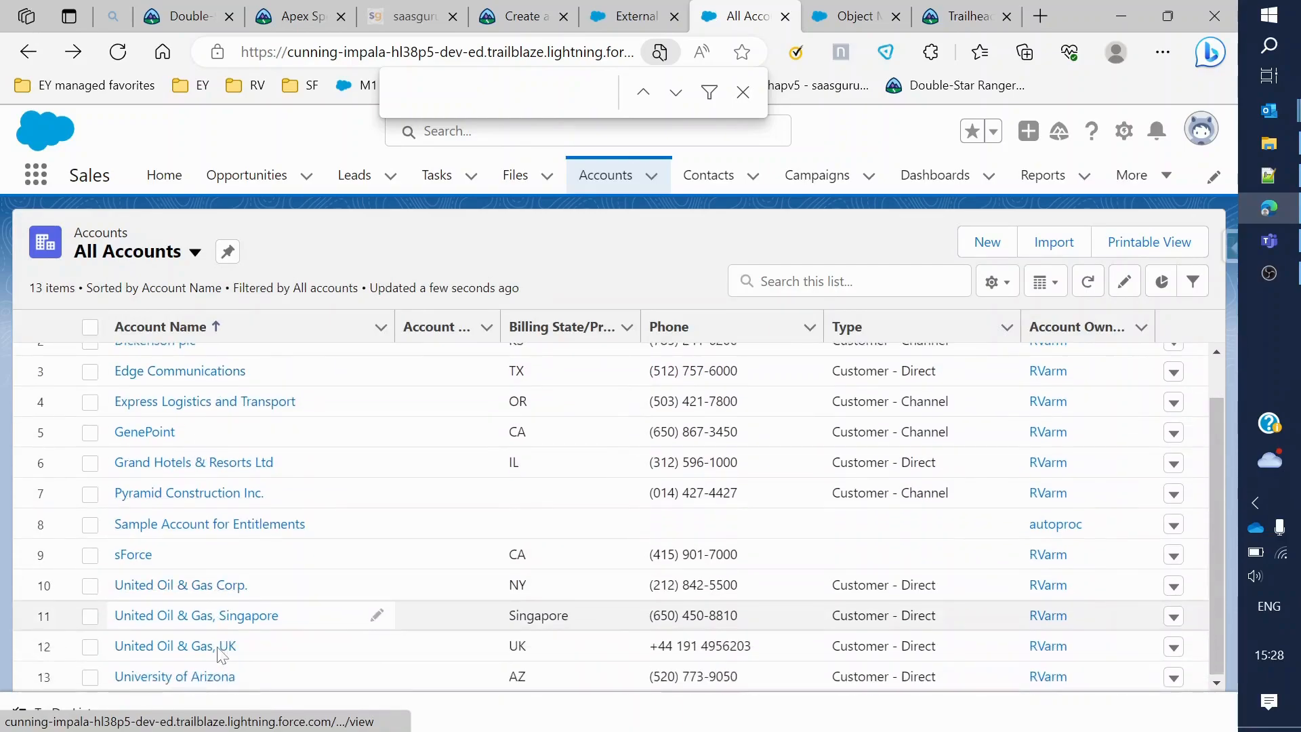
{"action": "left_click", "coordinate": [197, 525]}
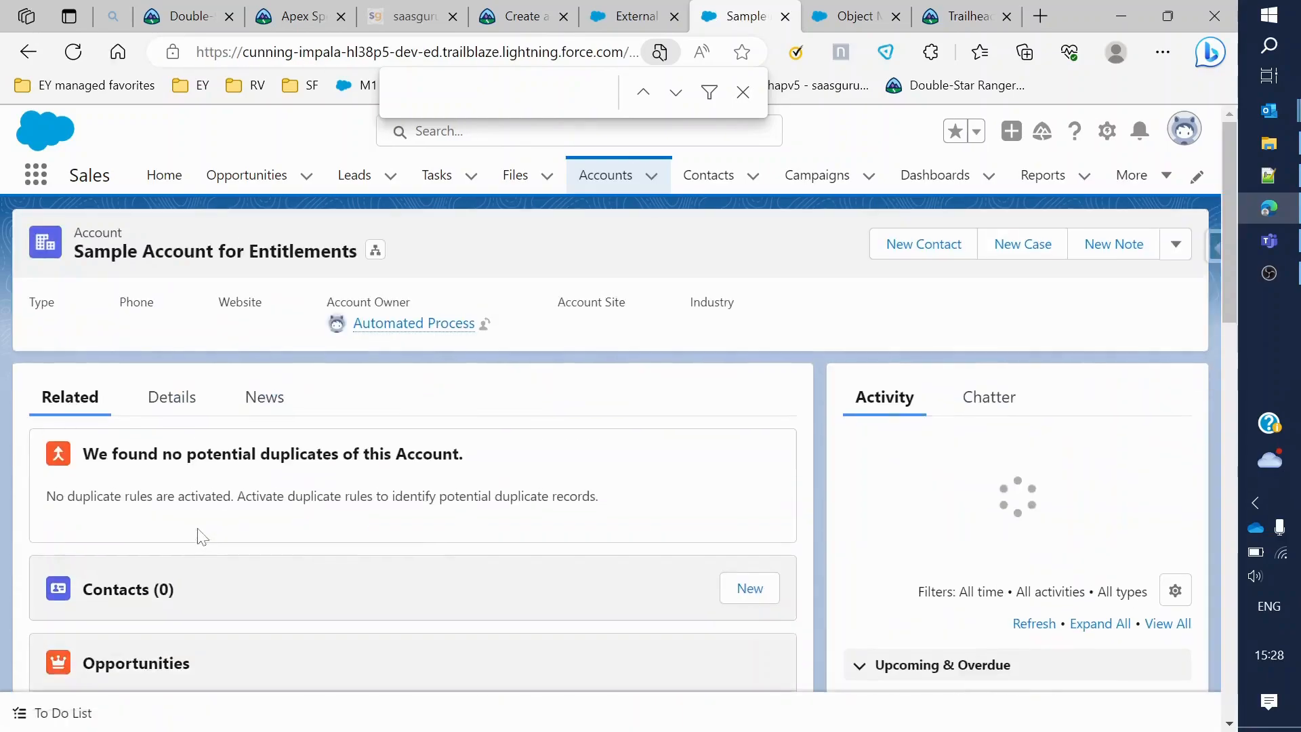
{"action": "scroll", "coordinate": [139, 449], "scroll_direction": "down", "scroll_amount": 5}
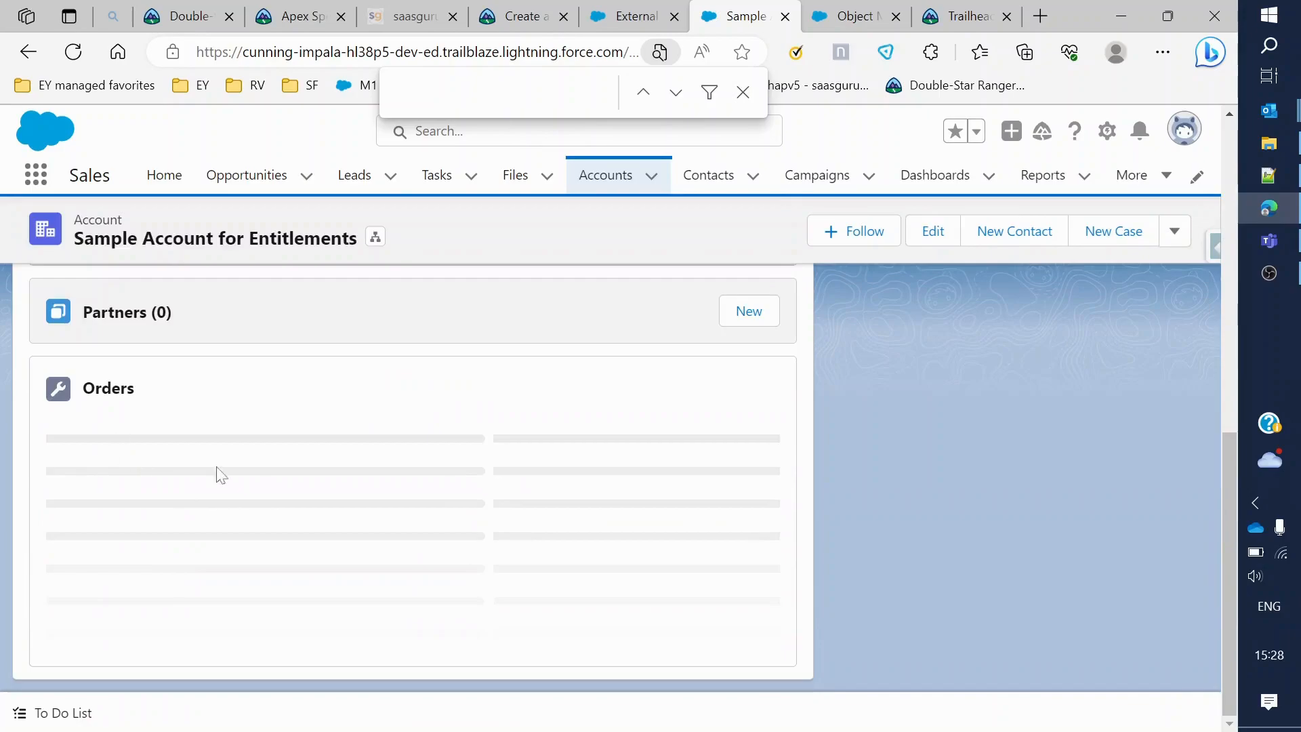
{"action": "scroll", "coordinate": [190, 567], "scroll_direction": "up", "scroll_amount": 6}
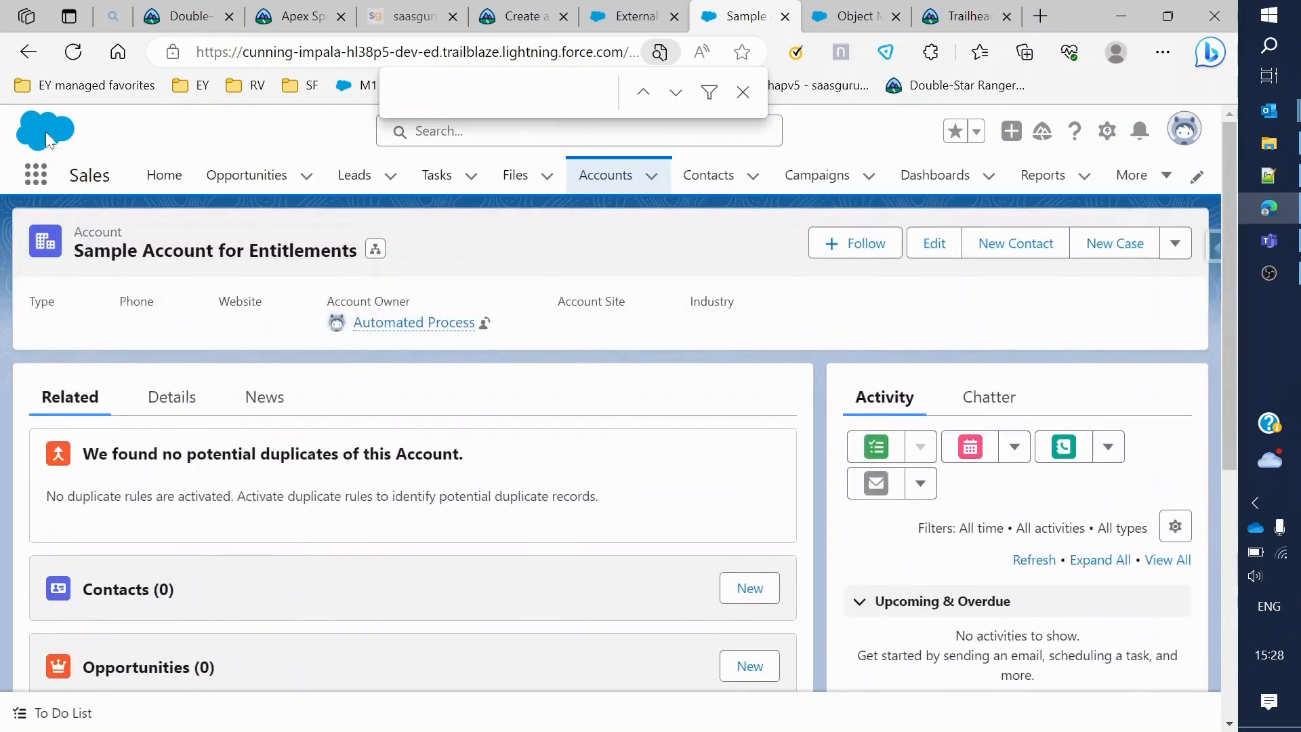
Go back to All Accounts, open the Dickenson plc account and examine its Orders related list
{"action": "left_click", "coordinate": [27, 52]}
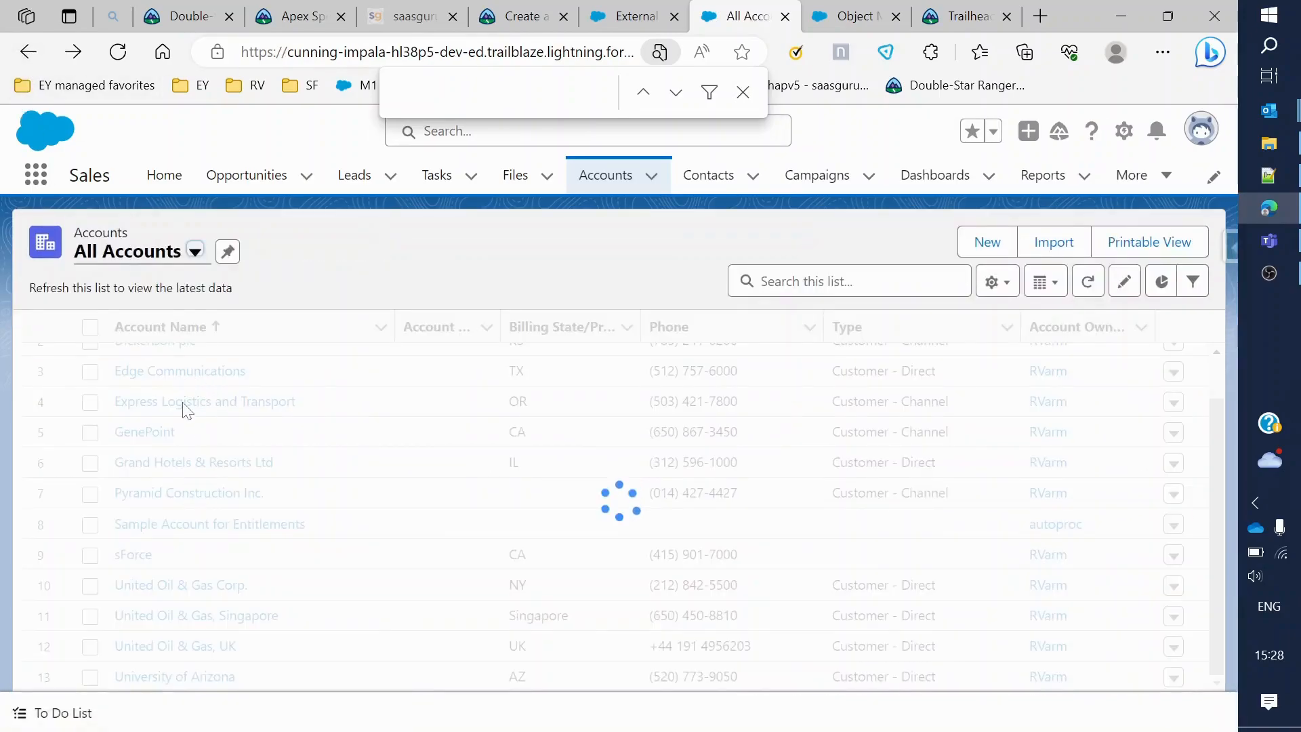
{"action": "left_click", "coordinate": [152, 387]}
{"action": "scroll", "coordinate": [291, 537], "scroll_direction": "down", "scroll_amount": 10}
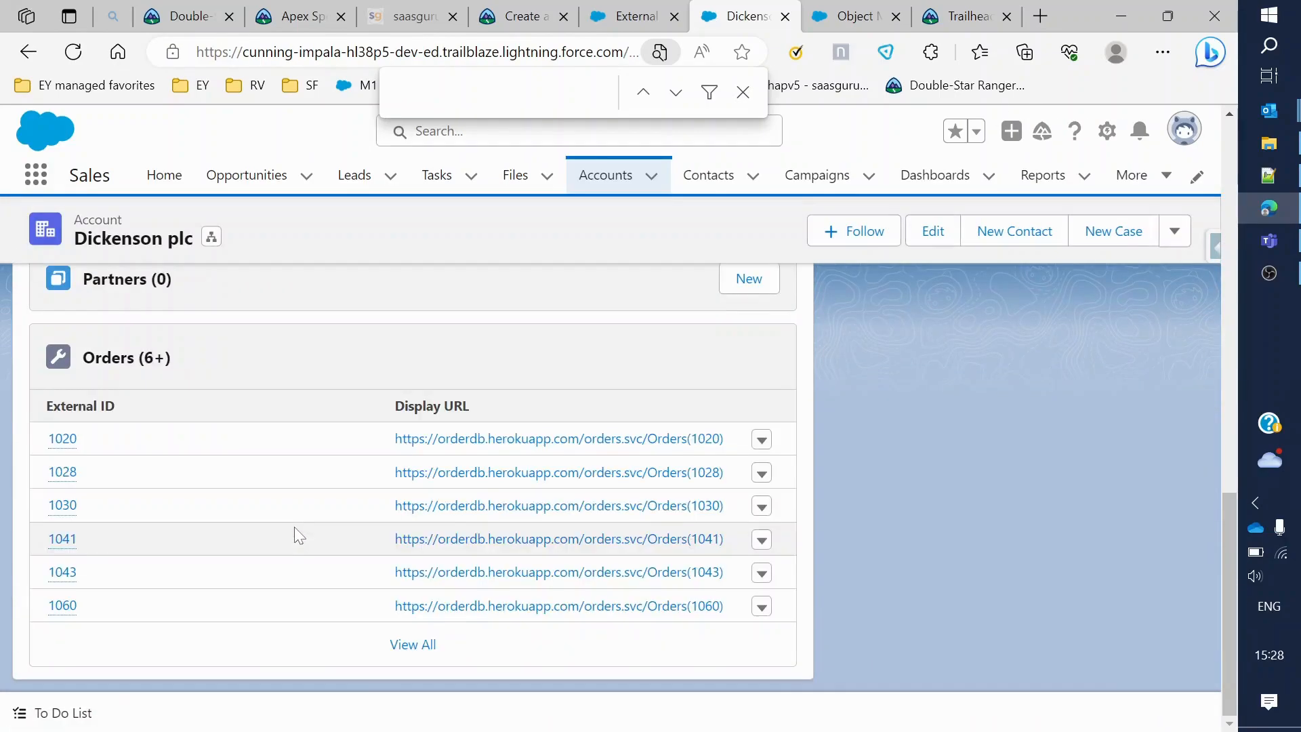
{"action": "scroll", "coordinate": [351, 567], "scroll_direction": "up", "scroll_amount": 6}
{"action": "scroll", "coordinate": [351, 566], "scroll_direction": "down", "scroll_amount": 7}
{"action": "scroll", "coordinate": [400, 523], "scroll_direction": "up", "scroll_amount": 15}
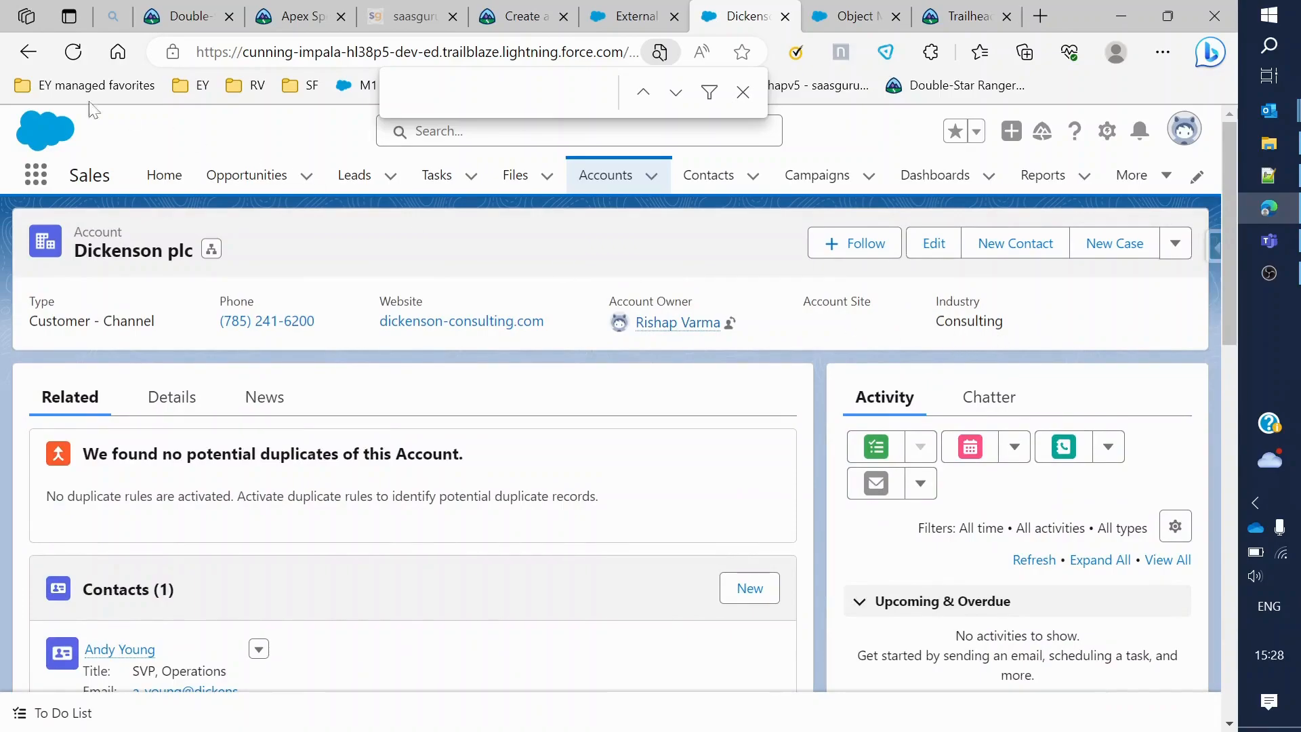
Open the sForce account from All Accounts, check its Orders related list and return to the account list
{"action": "left_click", "coordinate": [27, 52]}
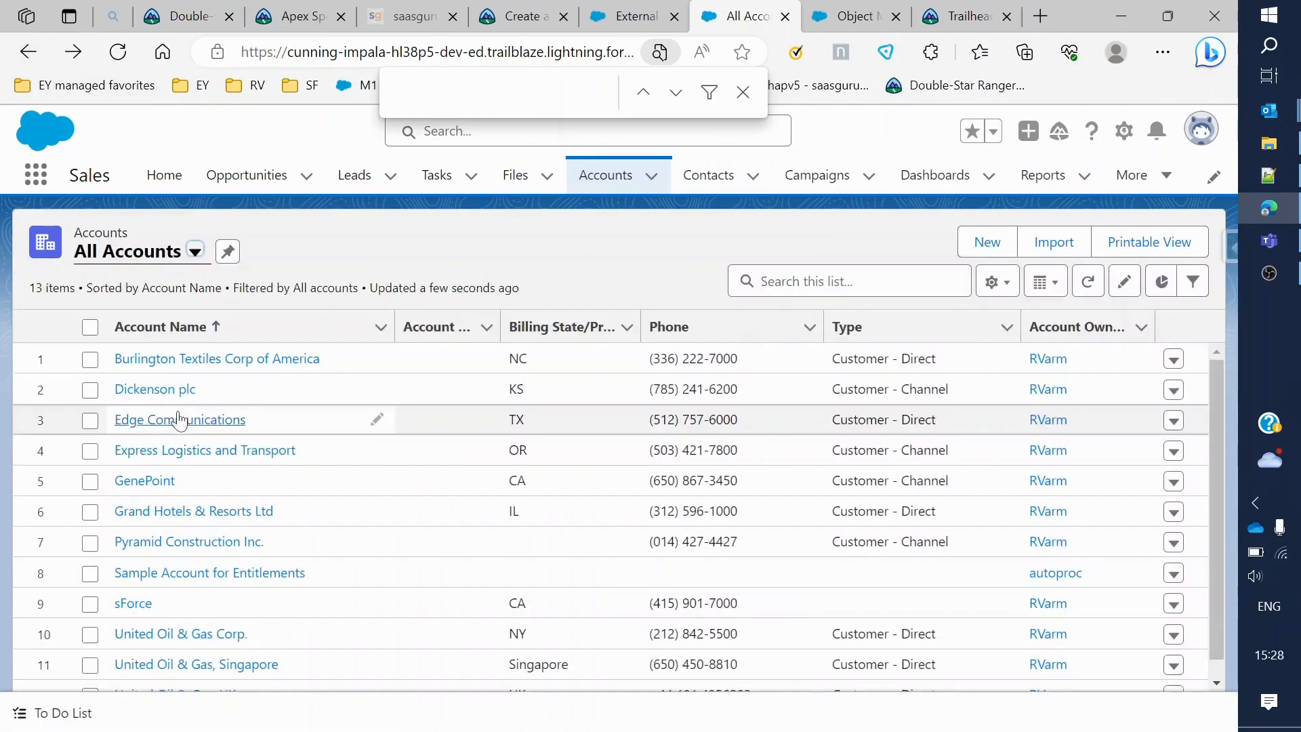
{"action": "scroll", "coordinate": [180, 421], "scroll_direction": "down", "scroll_amount": 2}
{"action": "left_click", "coordinate": [134, 554]}
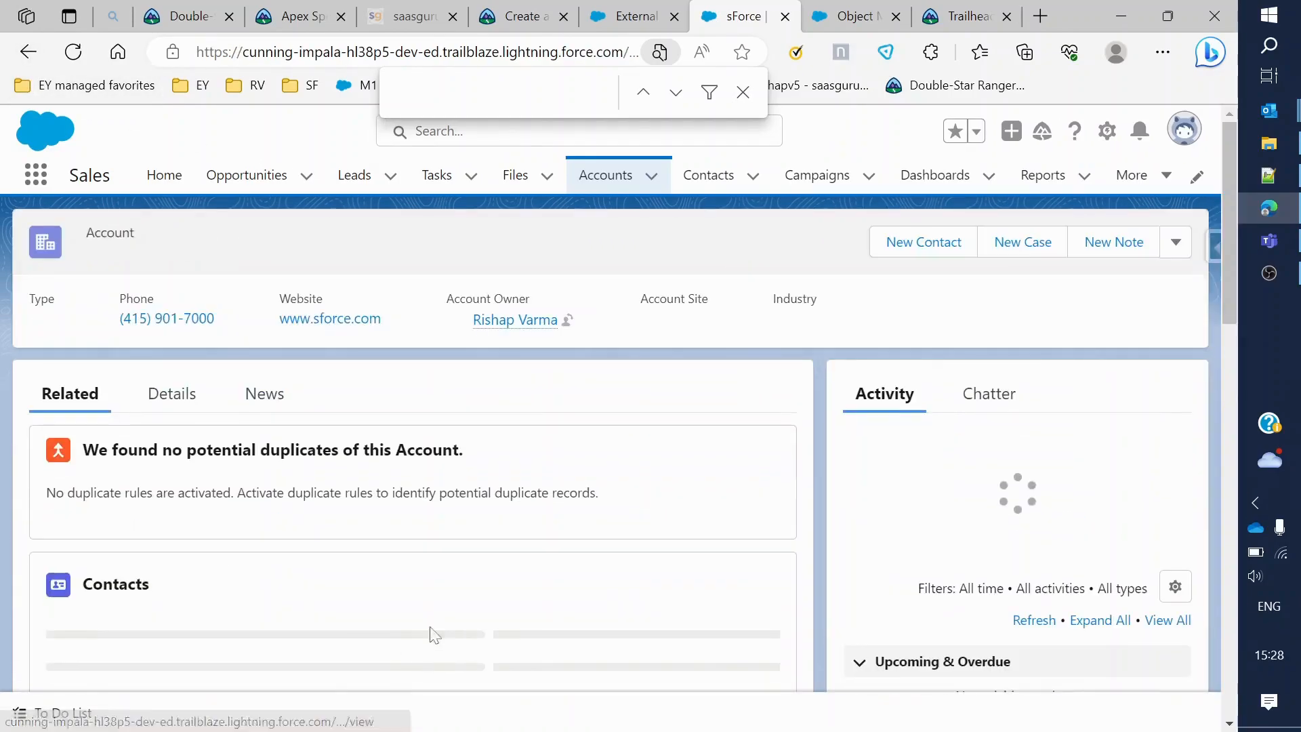
{"action": "scroll", "coordinate": [239, 517], "scroll_direction": "down", "scroll_amount": 10}
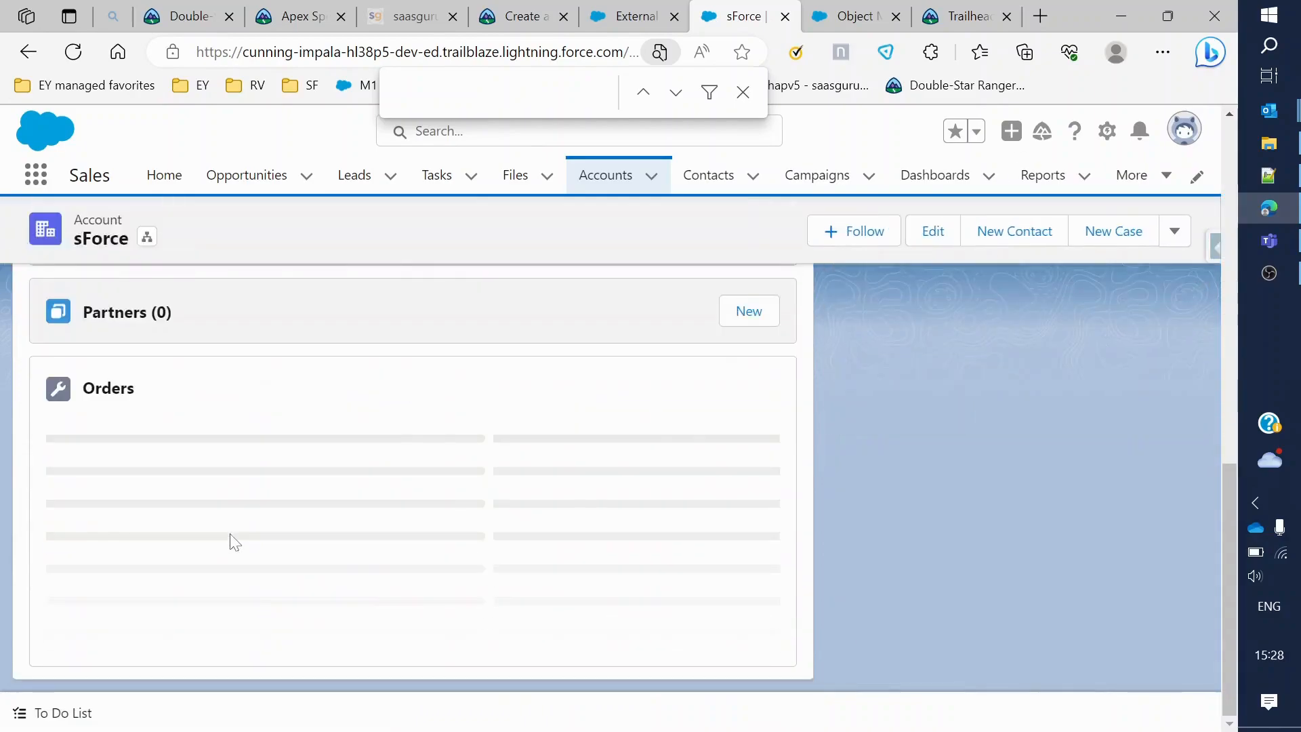
{"action": "scroll", "coordinate": [233, 535], "scroll_direction": "up", "scroll_amount": 10}
{"action": "left_click", "coordinate": [28, 51]}
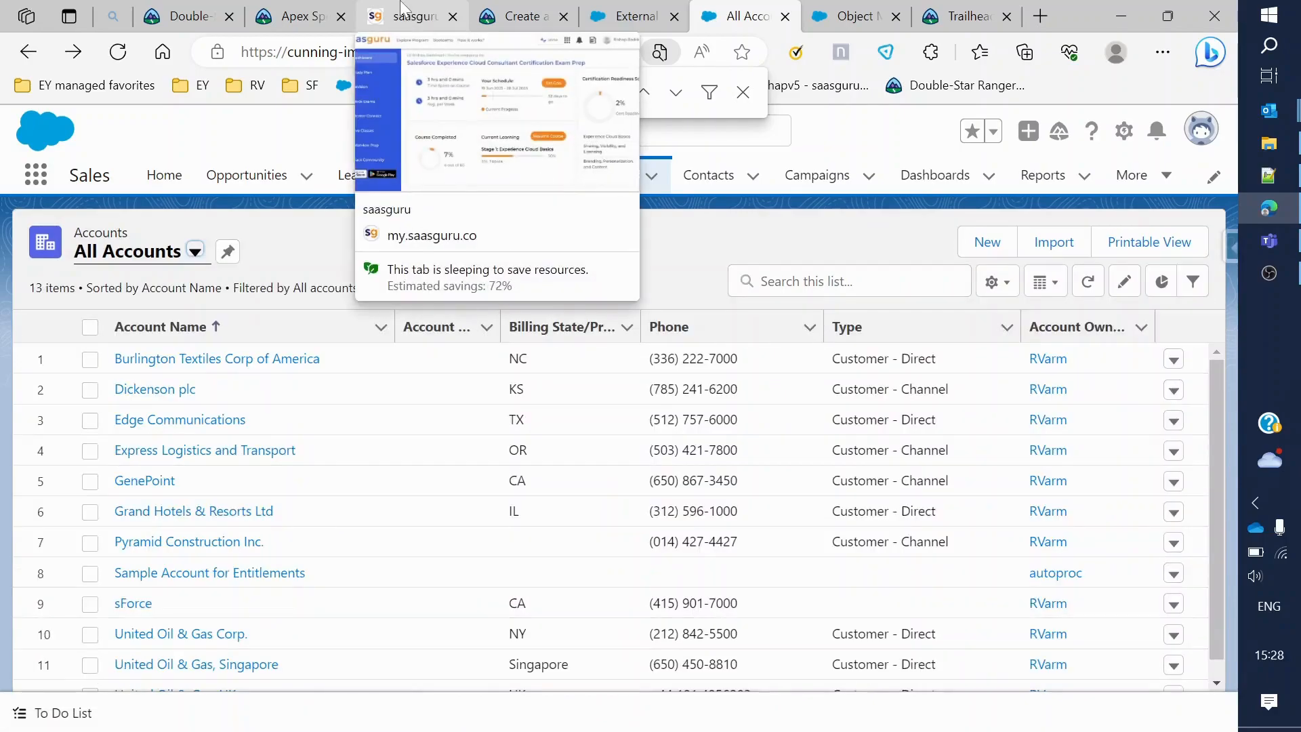
Read Trailhead's example orders list and the instruction on viewing an order's data through its External ID
{"action": "left_click", "coordinate": [515, 10]}
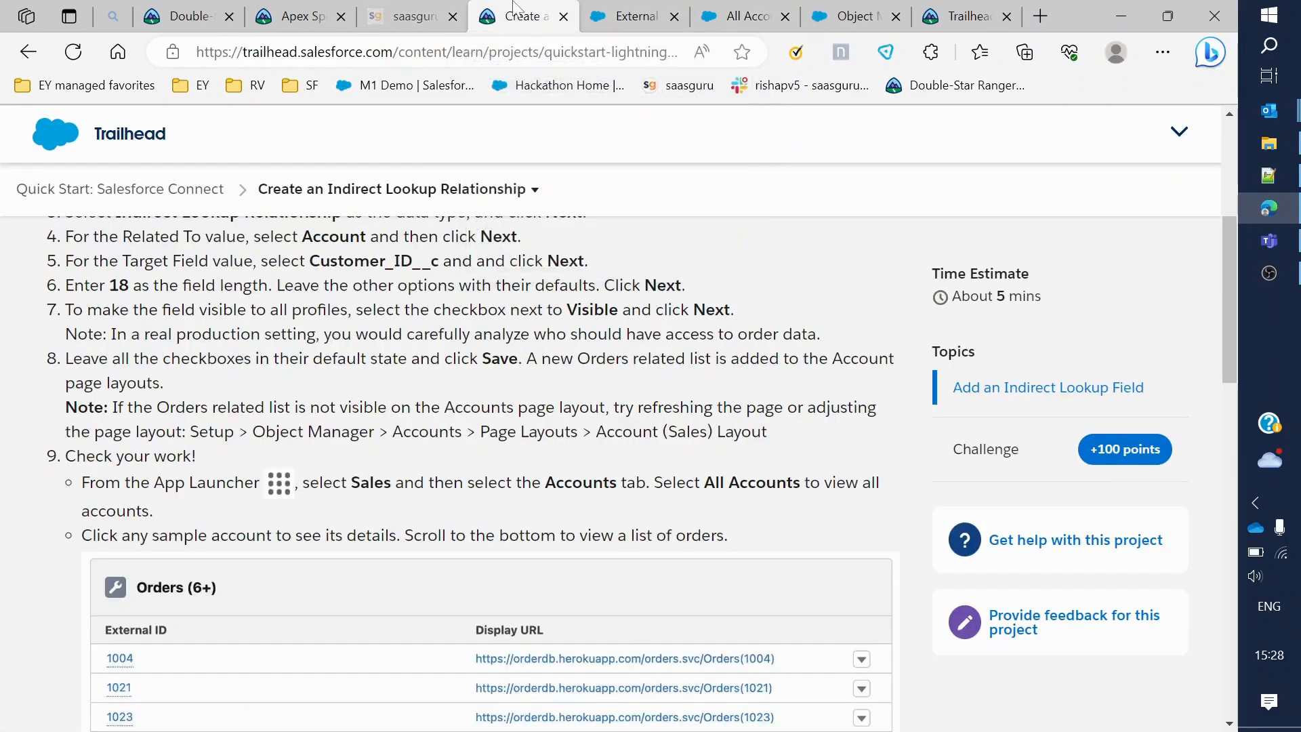
{"action": "scroll", "coordinate": [508, 555], "scroll_direction": "down", "scroll_amount": 3}
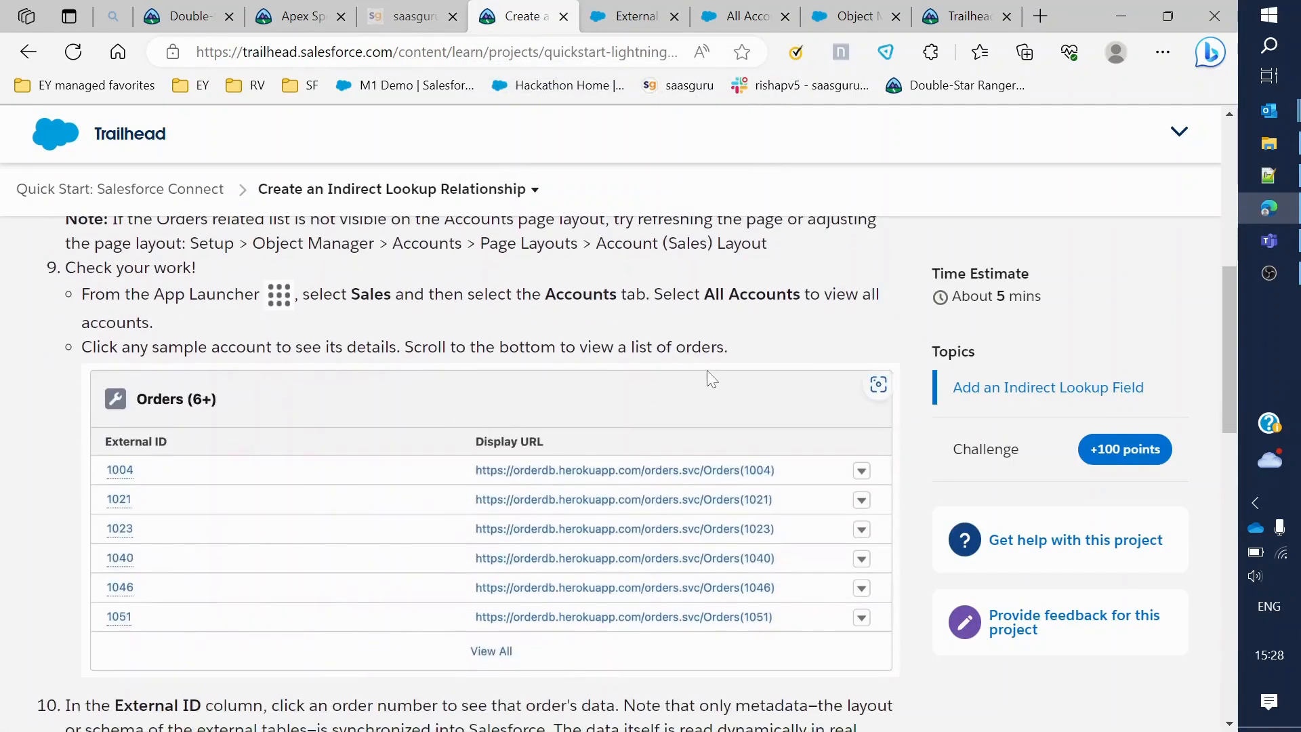
{"action": "scroll", "coordinate": [247, 476], "scroll_direction": "down", "scroll_amount": 4}
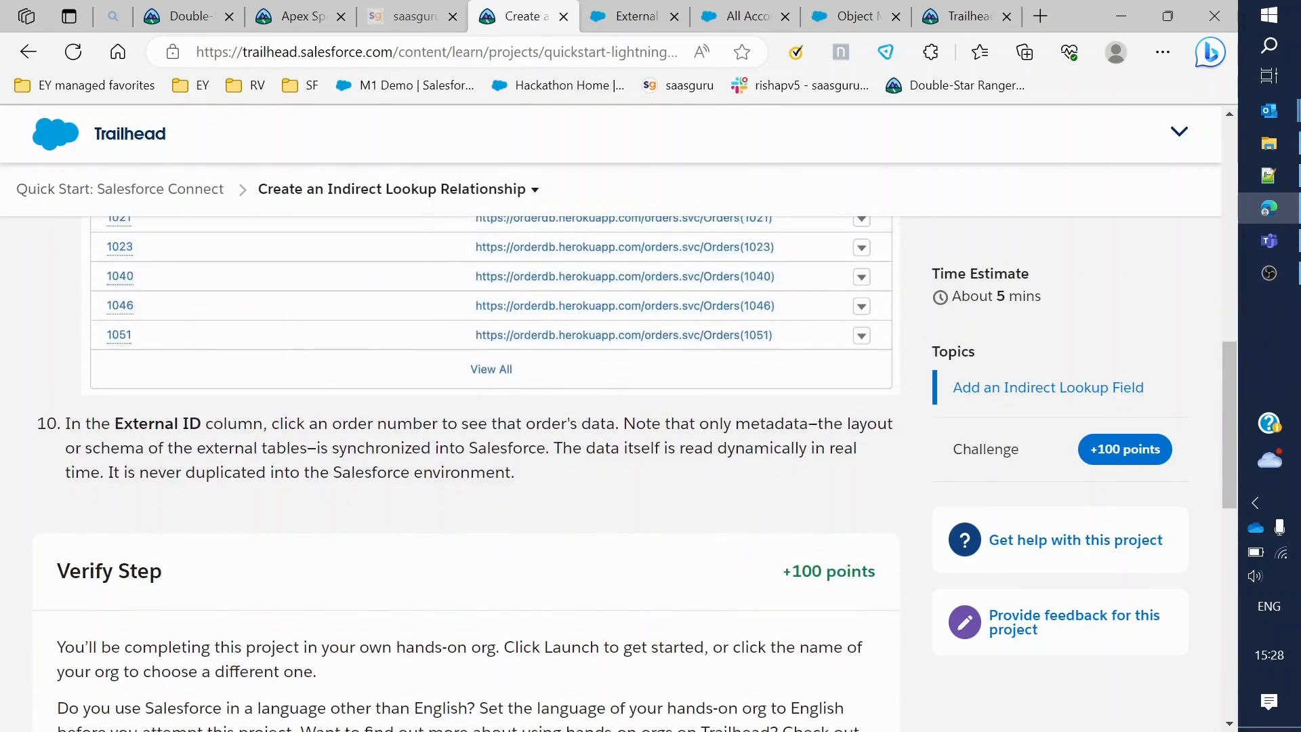
{"action": "scroll", "coordinate": [492, 407], "scroll_direction": "up", "scroll_amount": 1}
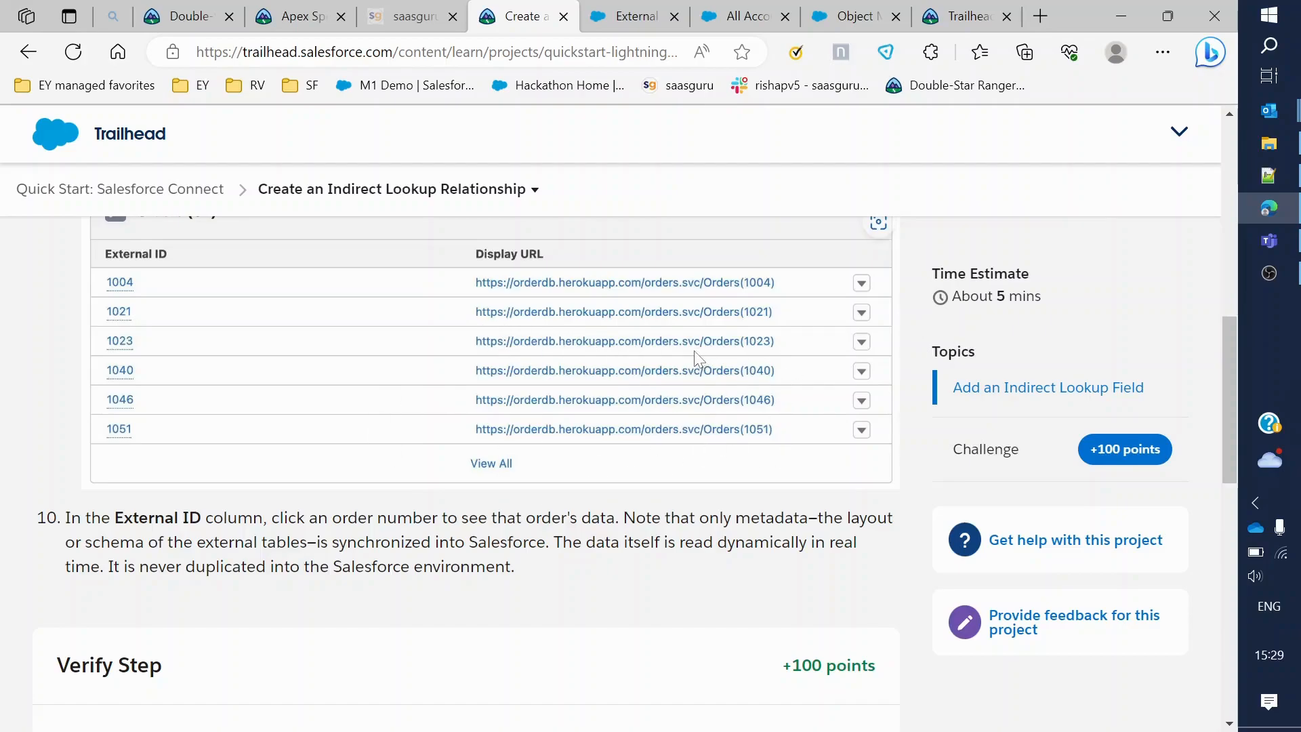
{"action": "left_click", "coordinate": [650, 10]}
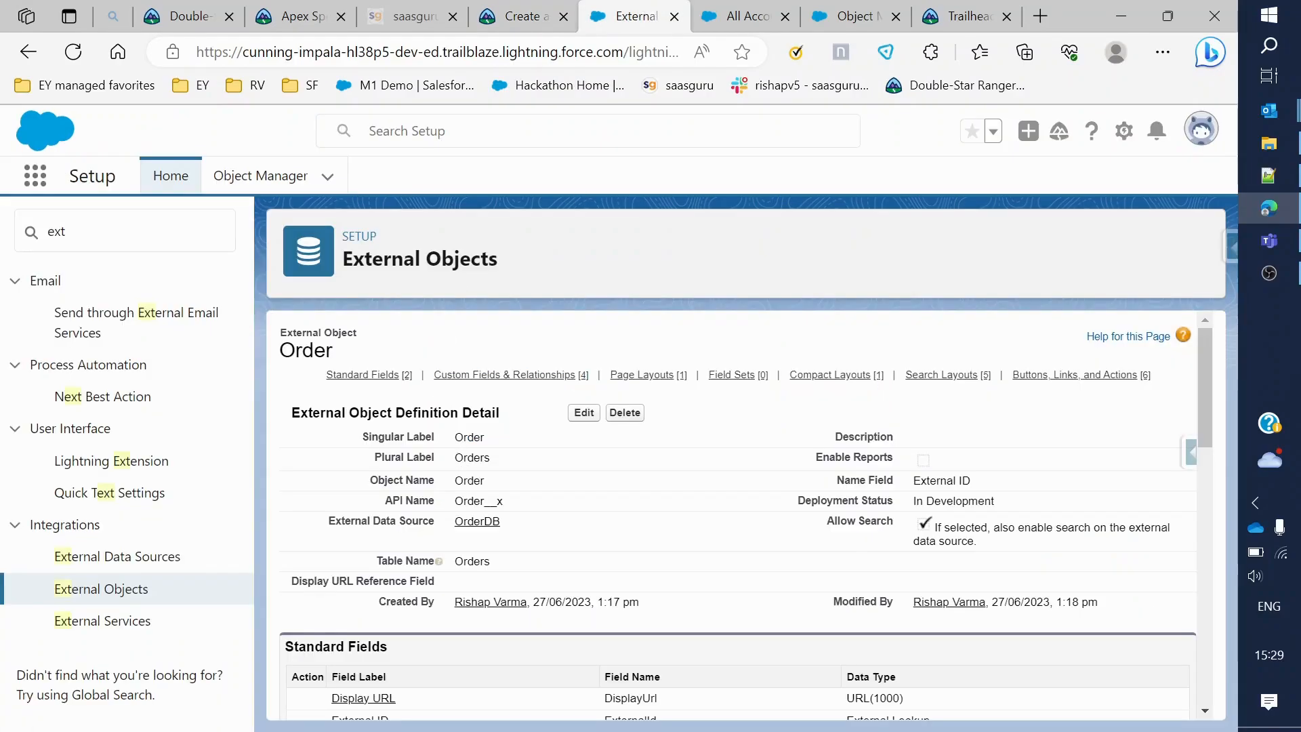
{"action": "left_click", "coordinate": [747, 16]}
{"action": "left_click", "coordinate": [636, 16]}
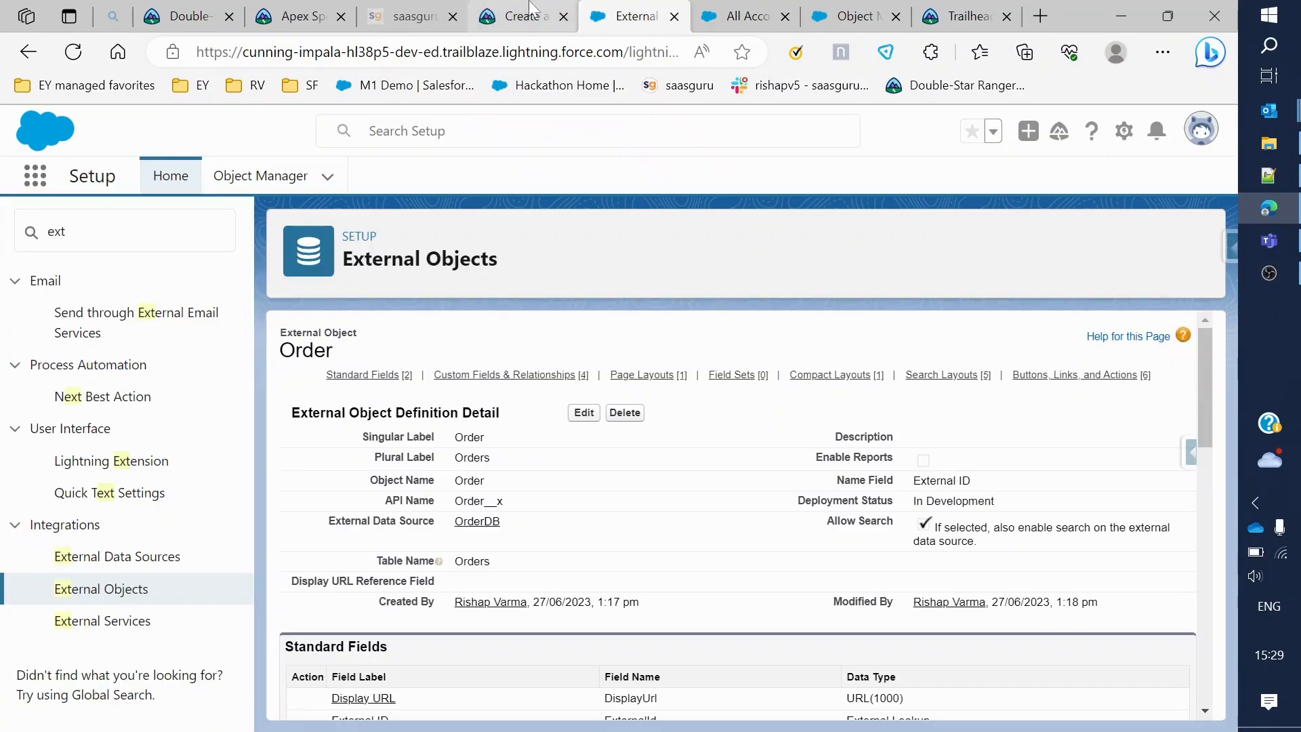
{"action": "left_click", "coordinate": [530, 7]}
{"action": "scroll", "coordinate": [526, 164], "scroll_direction": "up", "scroll_amount": 2}
{"action": "left_click", "coordinate": [634, 14]}
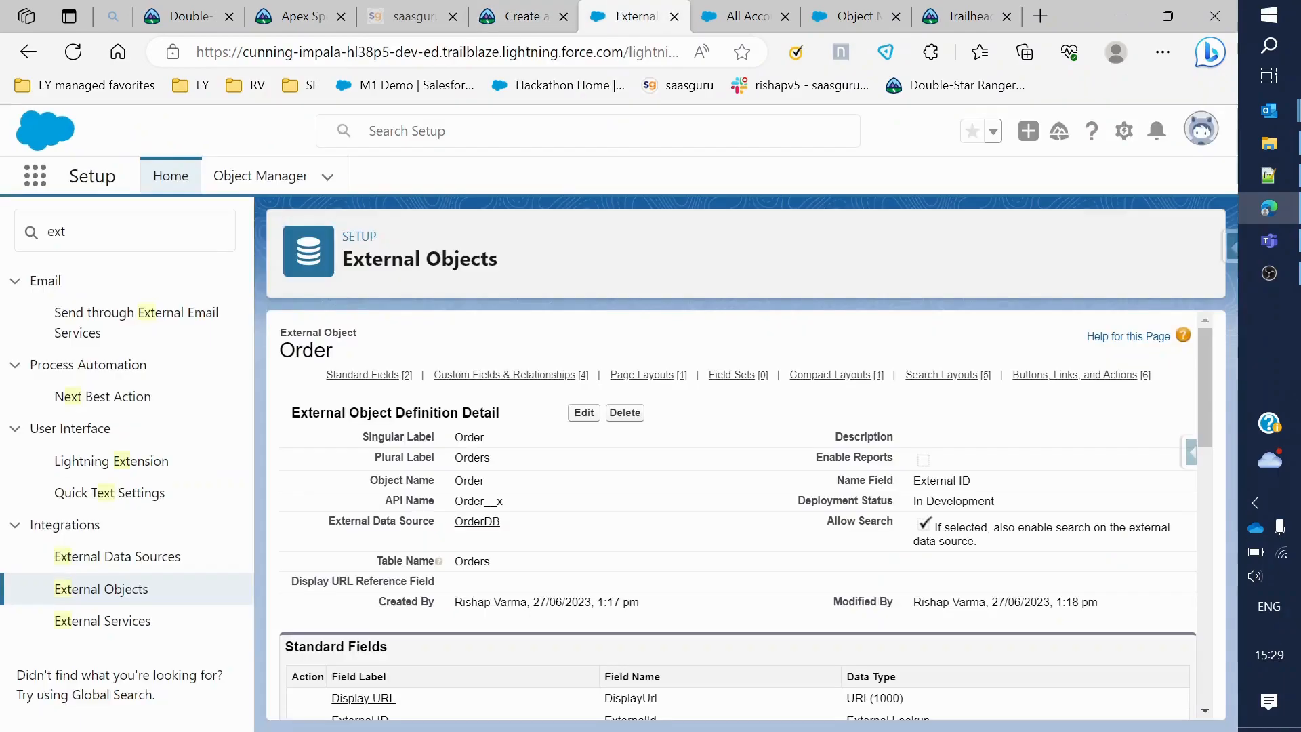
Reopen the Burlington Textiles Corp of America account from All Accounts and view its related orders
{"action": "left_click", "coordinate": [714, 10]}
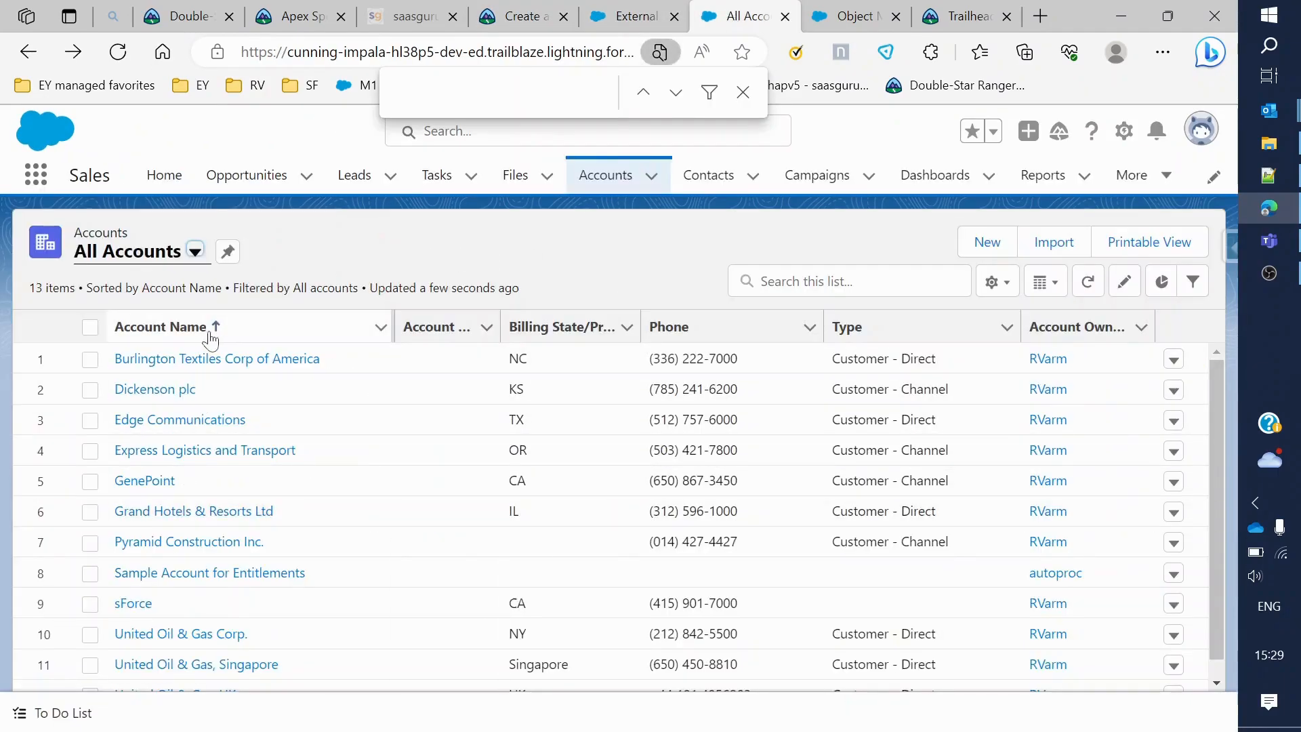
{"action": "left_click", "coordinate": [203, 358]}
{"action": "scroll", "coordinate": [267, 462], "scroll_direction": "down", "scroll_amount": 5}
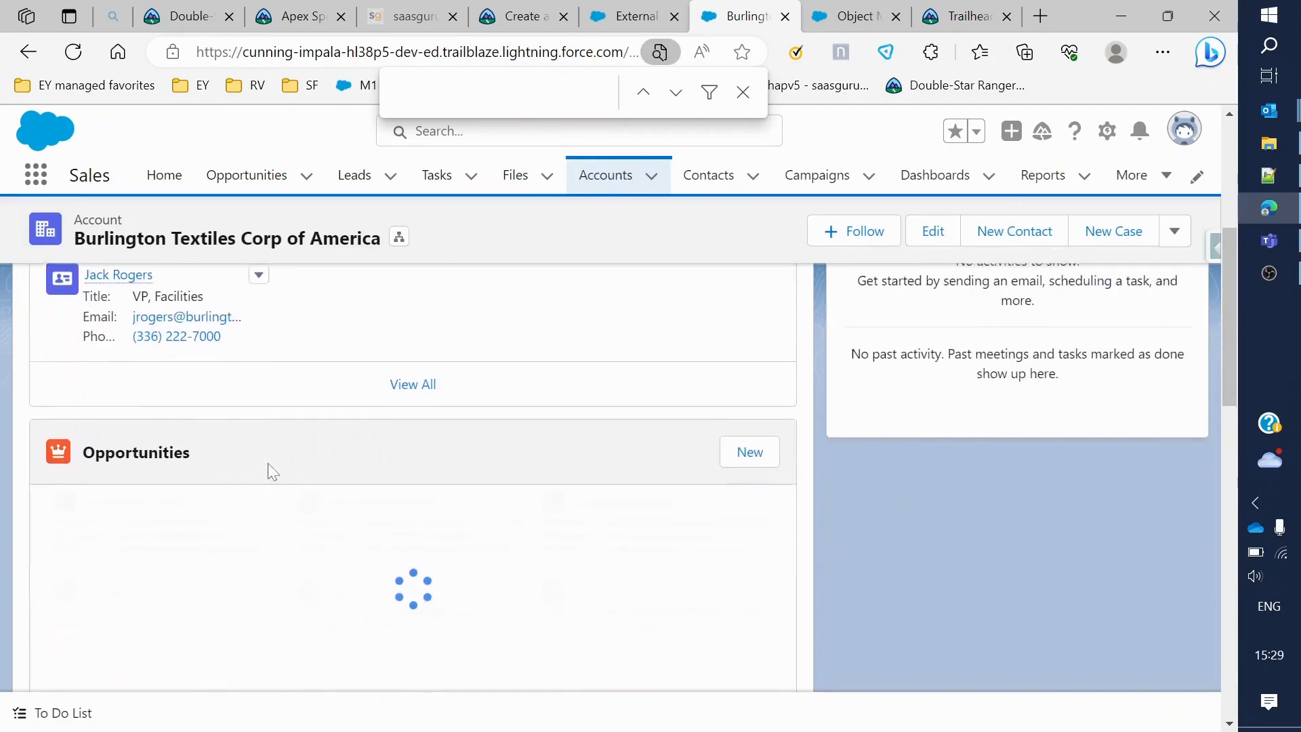
{"action": "scroll", "coordinate": [274, 528], "scroll_direction": "down", "scroll_amount": 5}
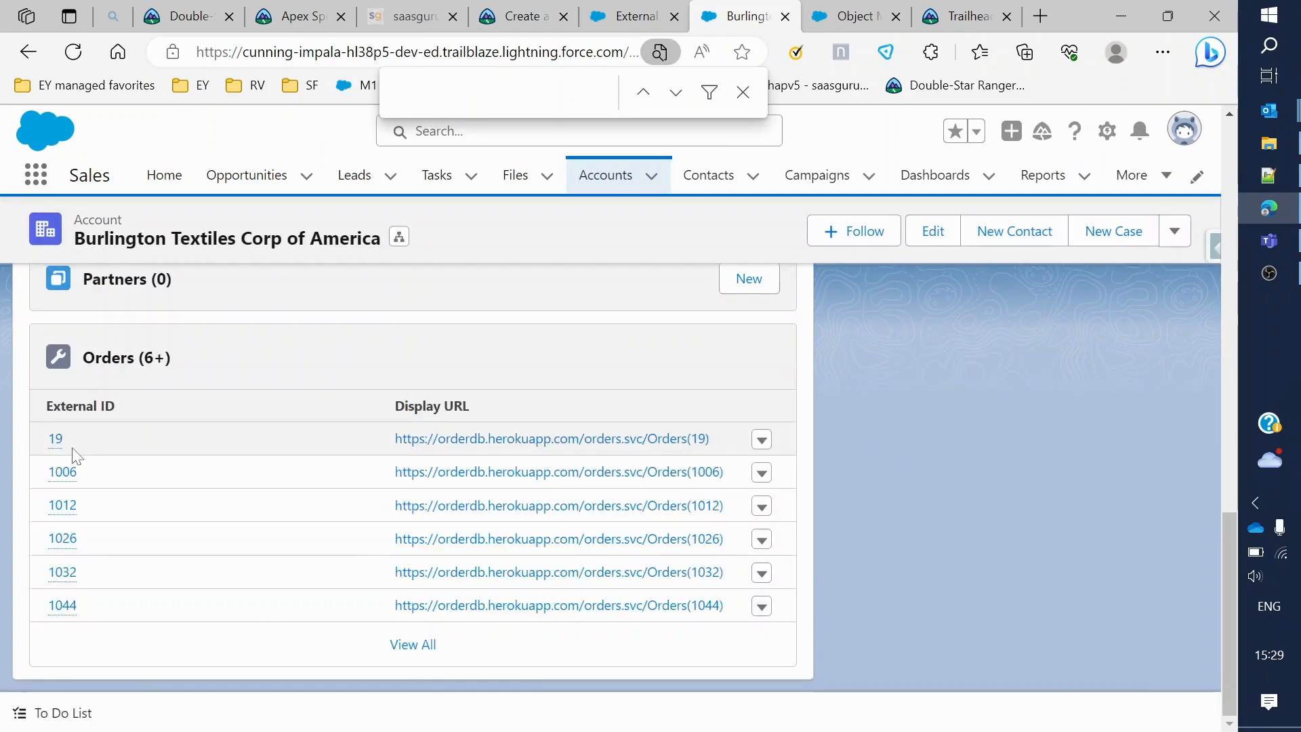
Open order 19 and examine its details, related lists and additional actions
{"action": "left_click", "coordinate": [56, 439]}
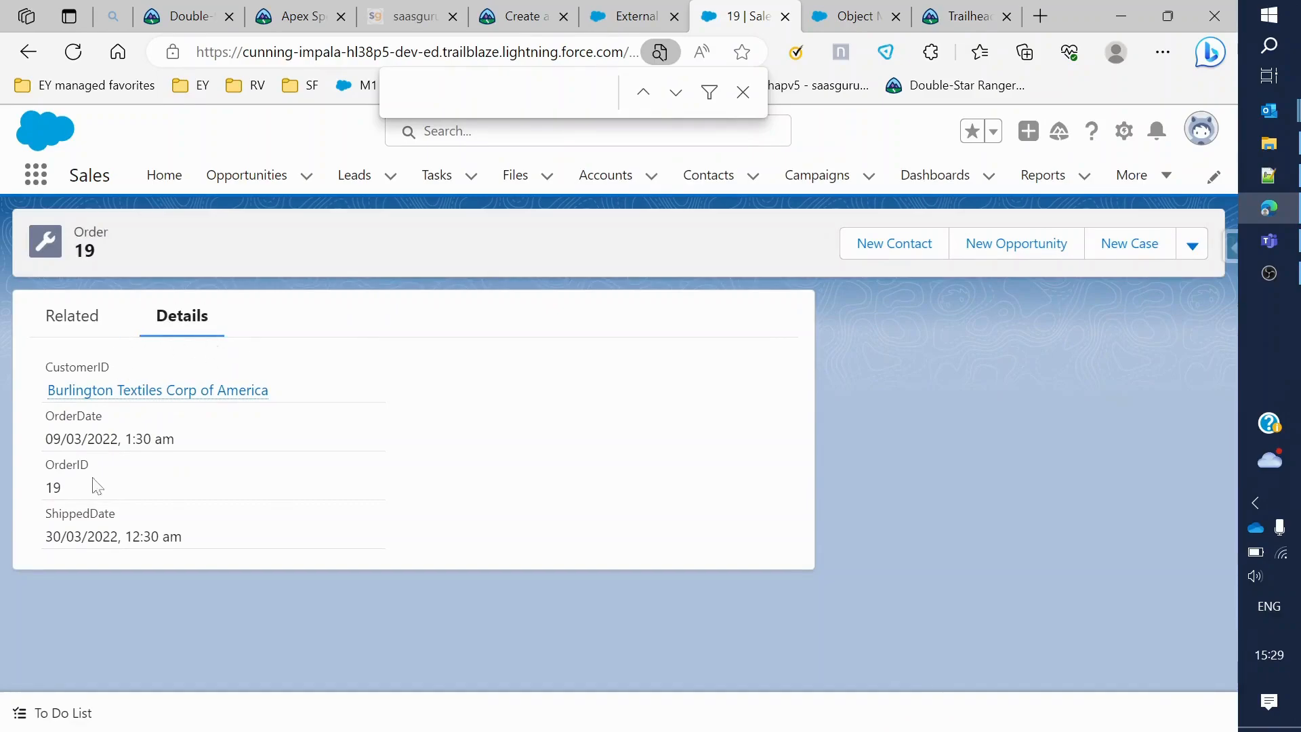
{"action": "left_click", "coordinate": [86, 332]}
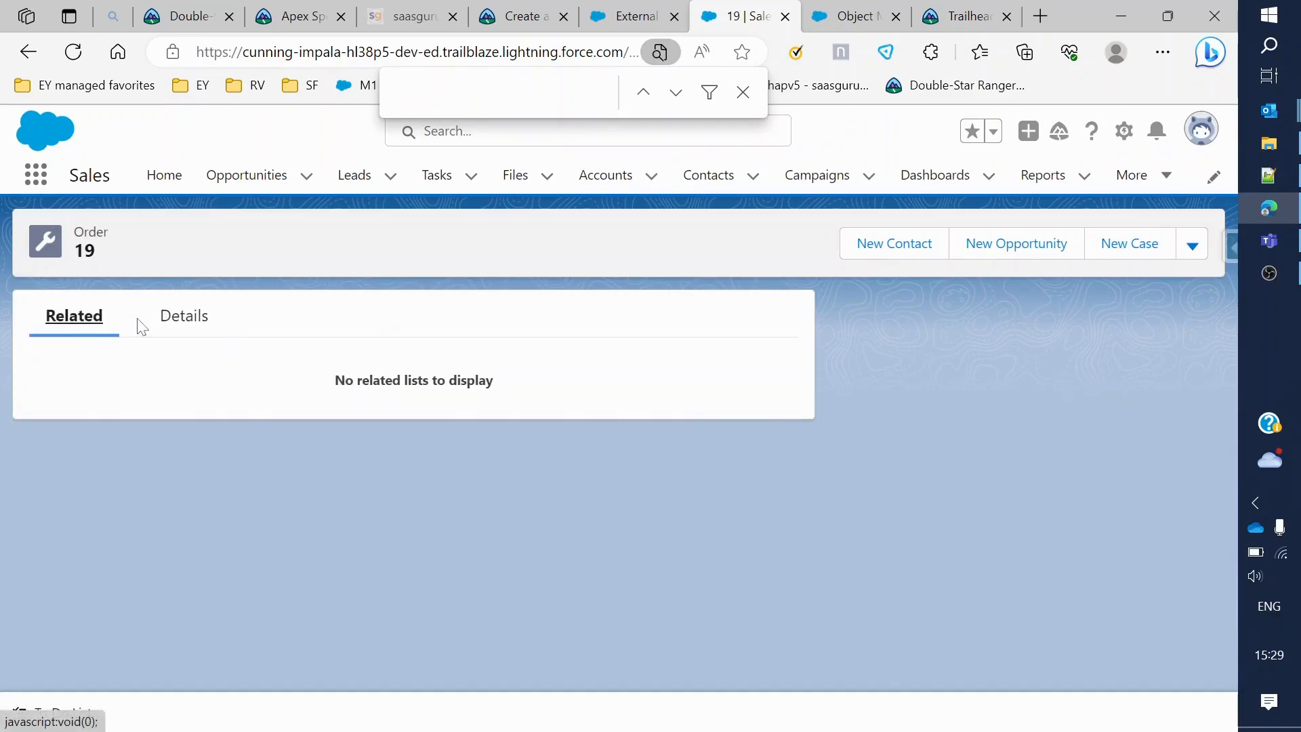
{"action": "left_click", "coordinate": [163, 326]}
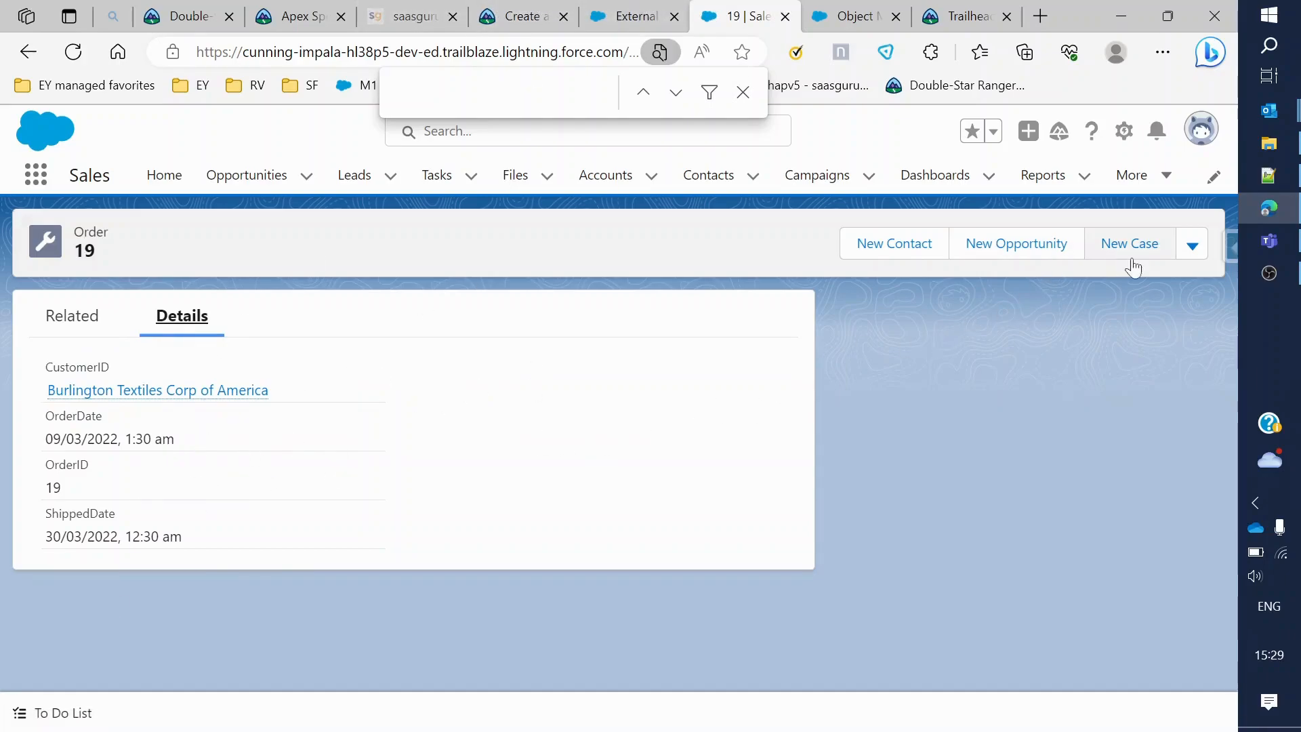
{"action": "left_click", "coordinate": [1193, 250]}
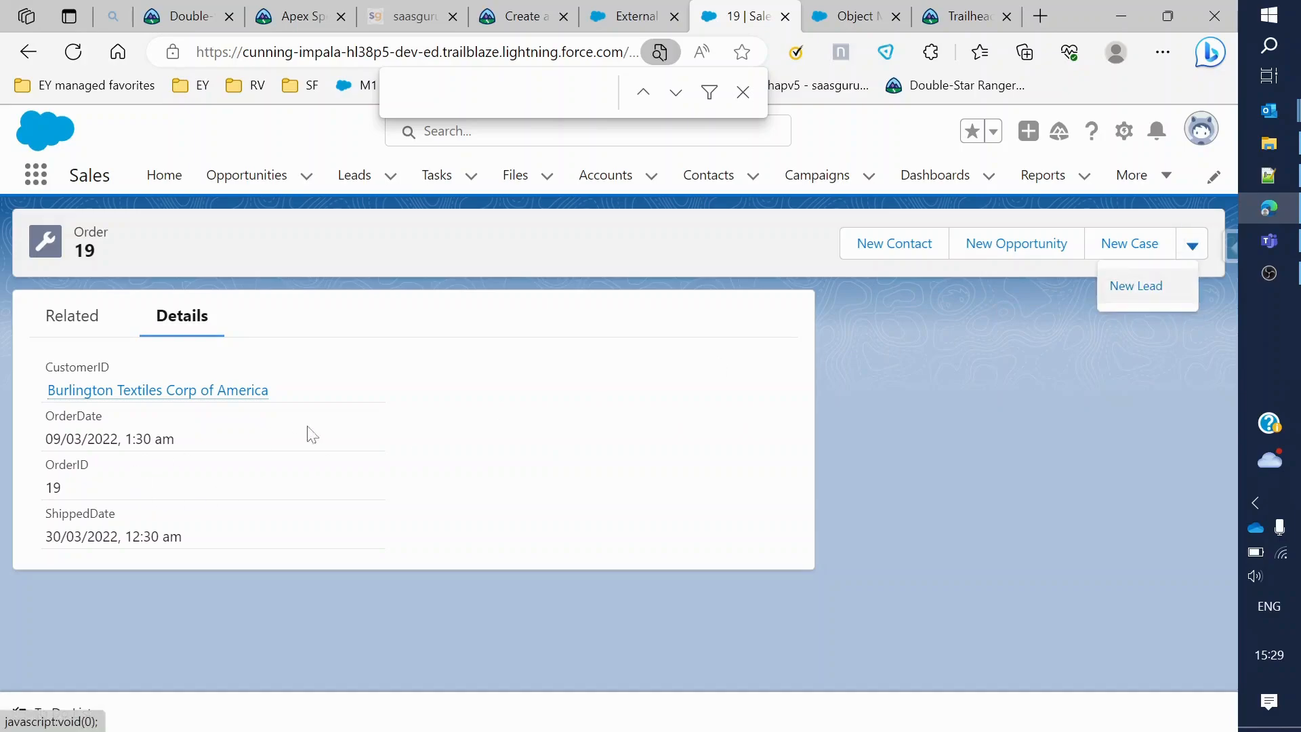
{"action": "left_click", "coordinate": [72, 316]}
{"action": "left_click", "coordinate": [177, 317]}
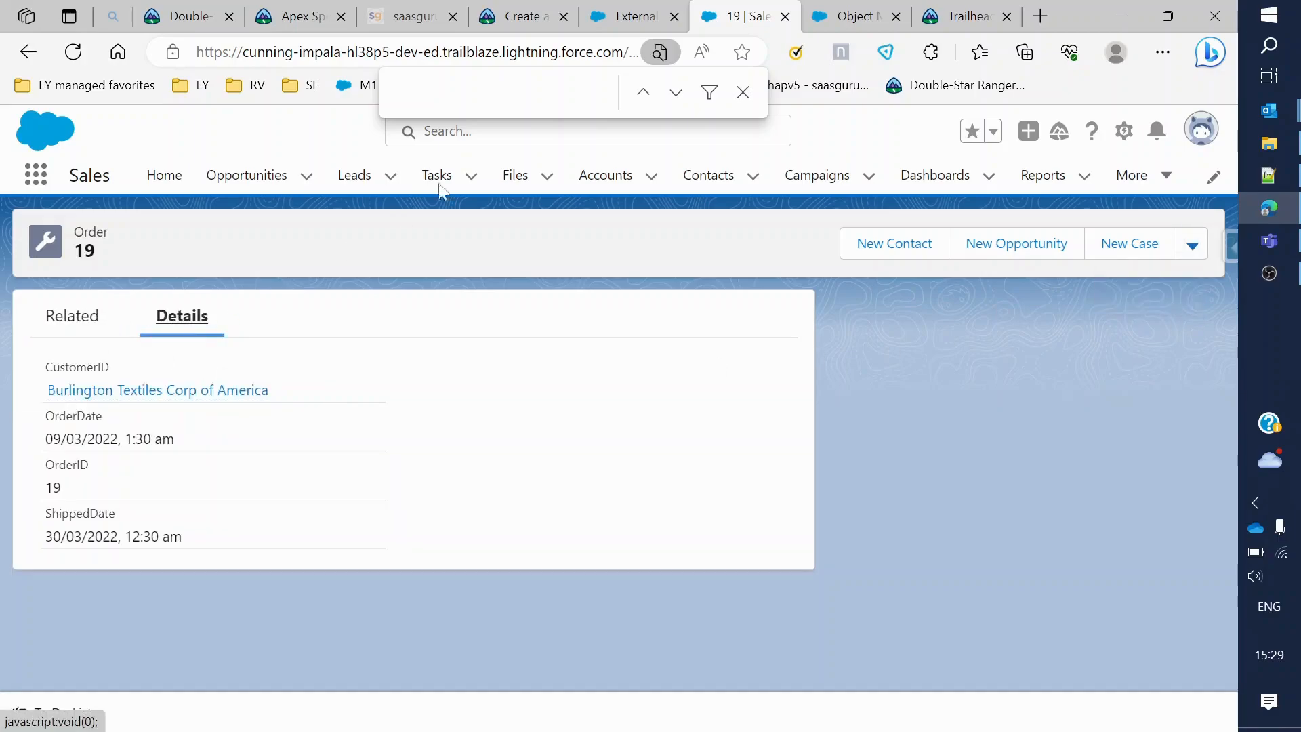
Review the Account object's Customer ID field definition and the Lightning Connect Quickstart package details in Setup
{"action": "left_click", "coordinate": [605, 9]}
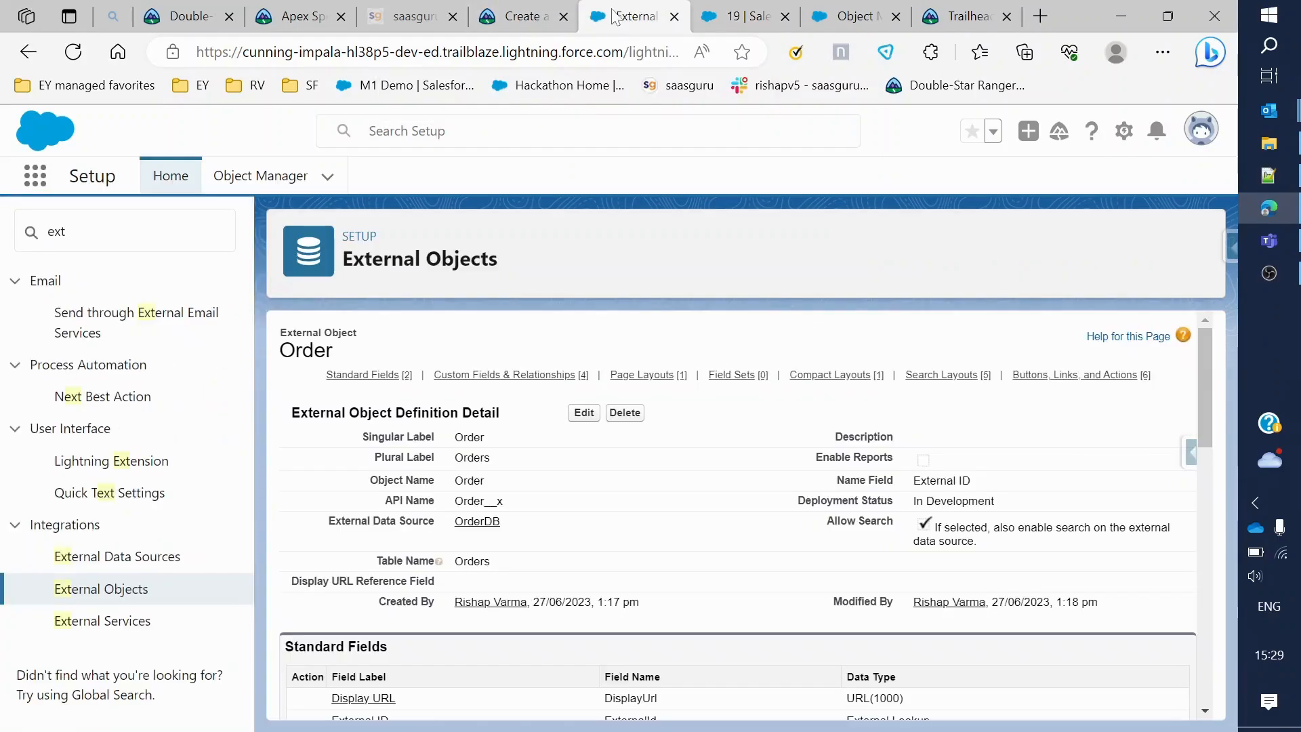
{"action": "left_click", "coordinate": [813, 11]}
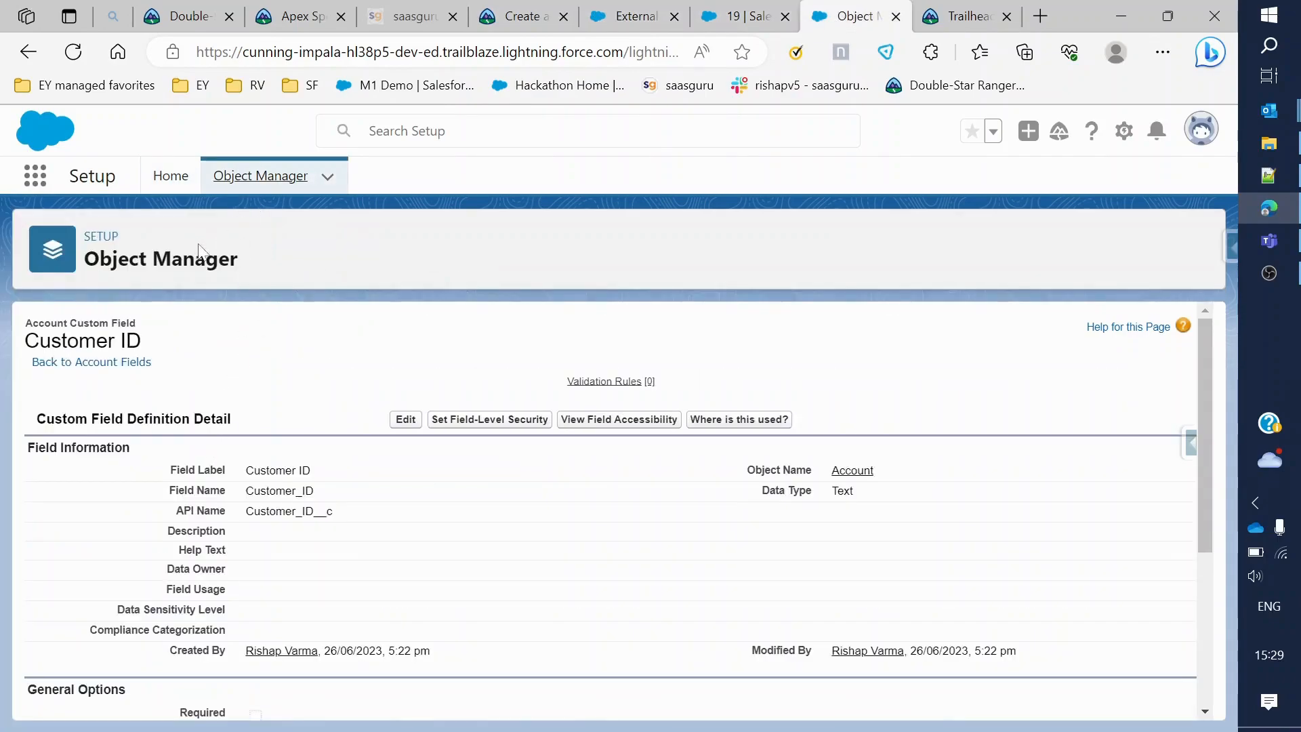
{"action": "scroll", "coordinate": [236, 543], "scroll_direction": "down", "scroll_amount": 4}
{"action": "scroll", "coordinate": [230, 521], "scroll_direction": "up", "scroll_amount": 4}
{"action": "left_click", "coordinate": [27, 51]}
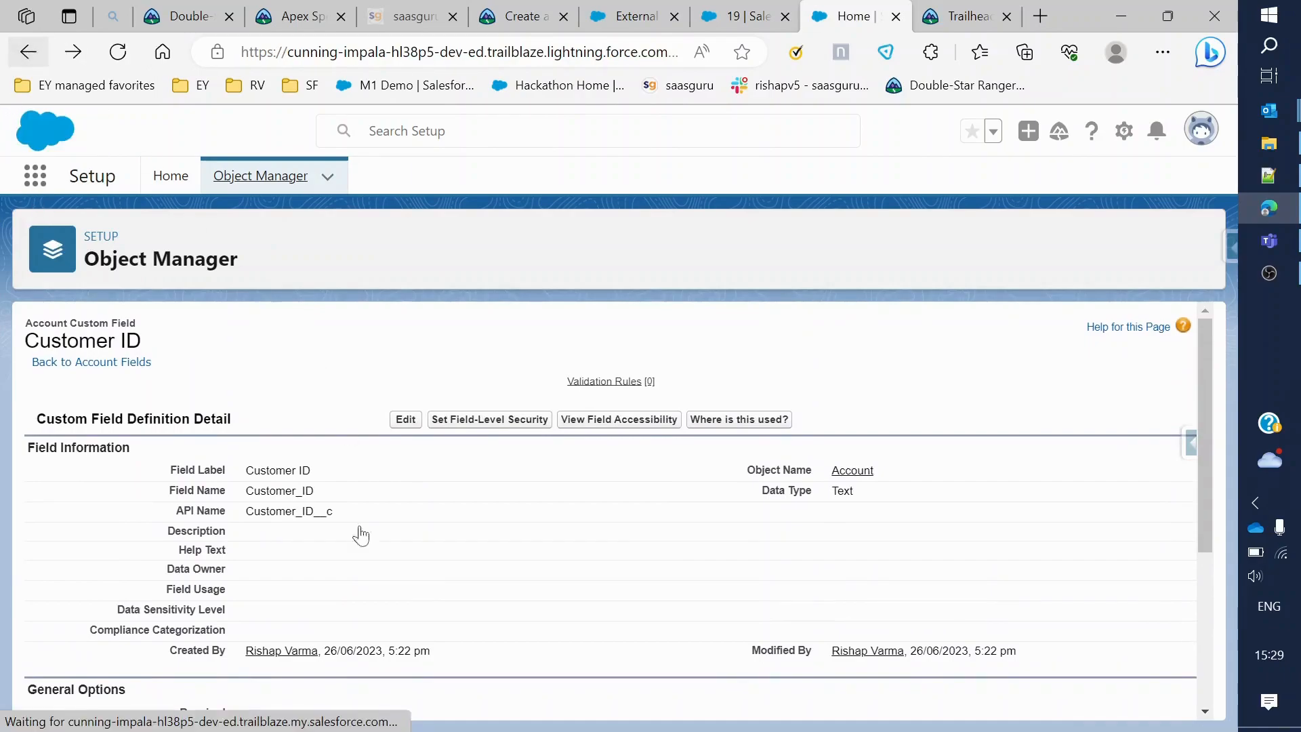
{"action": "scroll", "coordinate": [330, 606], "scroll_direction": "up", "scroll_amount": 2}
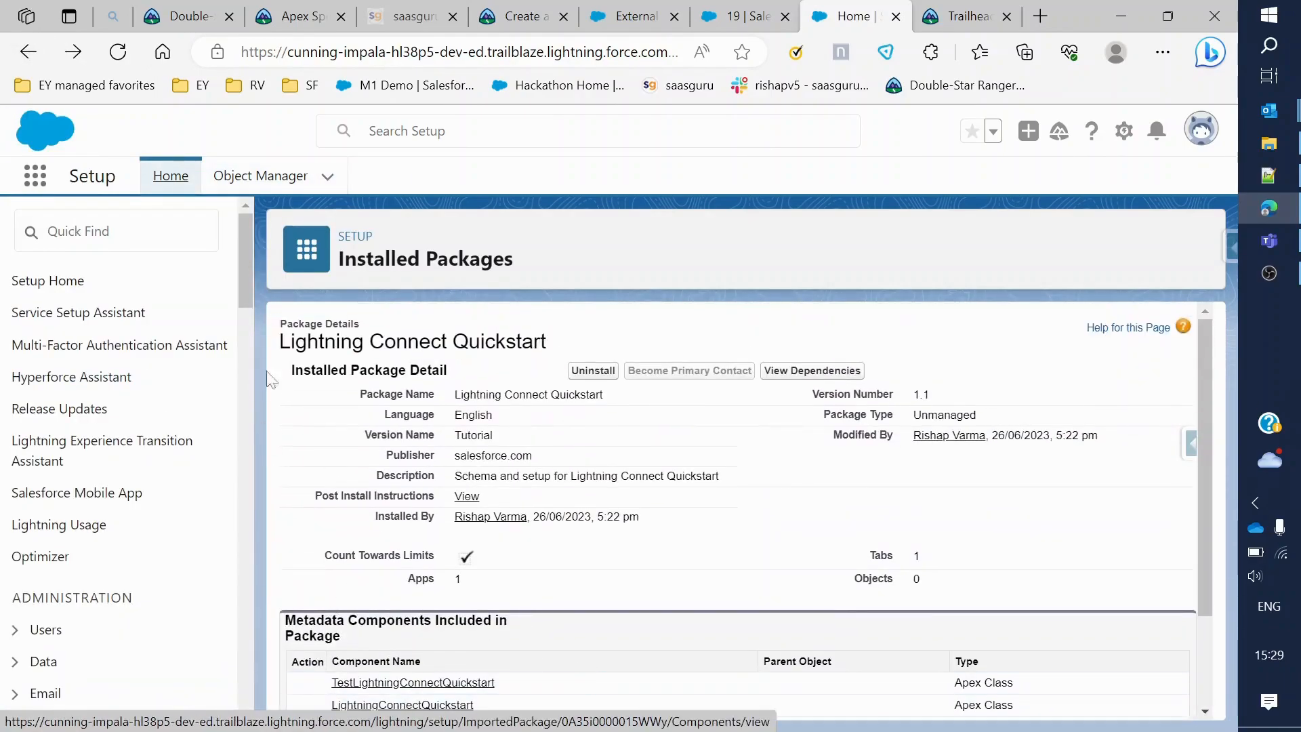
Review the Order external object's definition and fields in Setup
{"action": "left_click", "coordinate": [743, 14]}
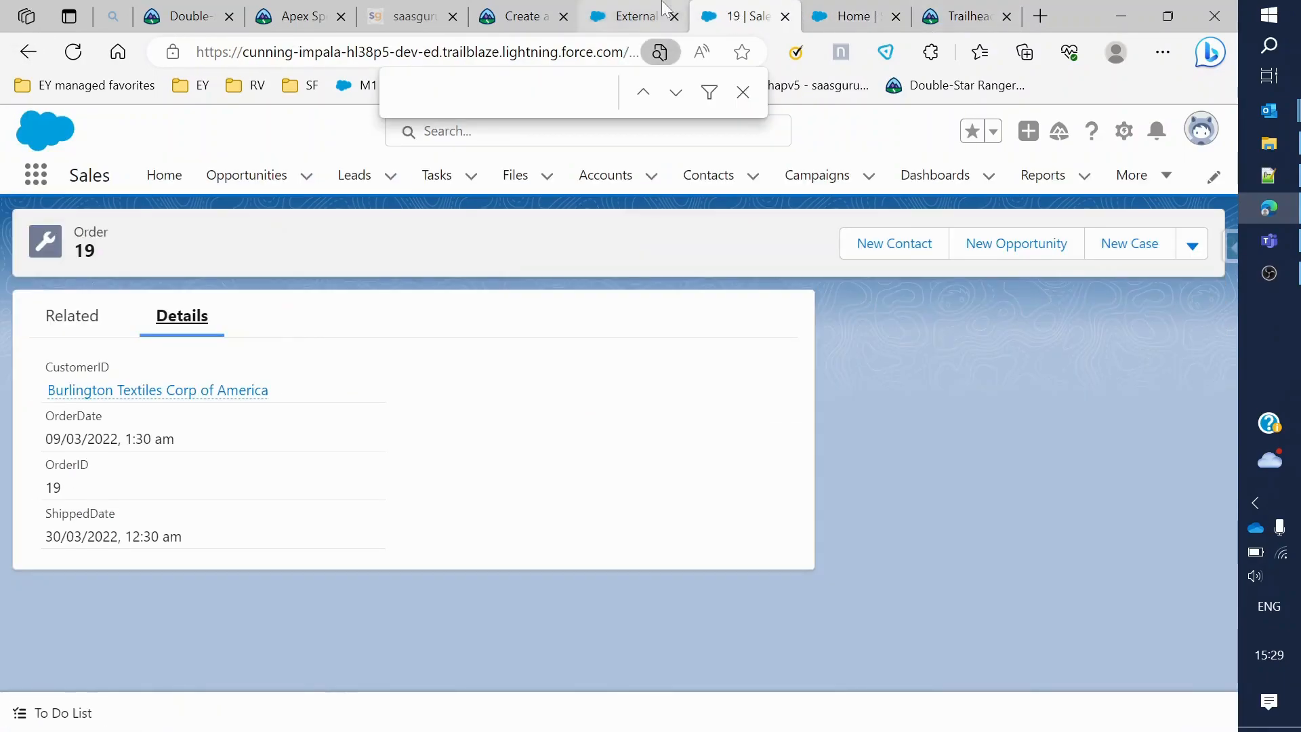
{"action": "left_click", "coordinate": [627, 15]}
{"action": "scroll", "coordinate": [474, 505], "scroll_direction": "down", "scroll_amount": 5}
{"action": "scroll", "coordinate": [472, 510], "scroll_direction": "up", "scroll_amount": 10}
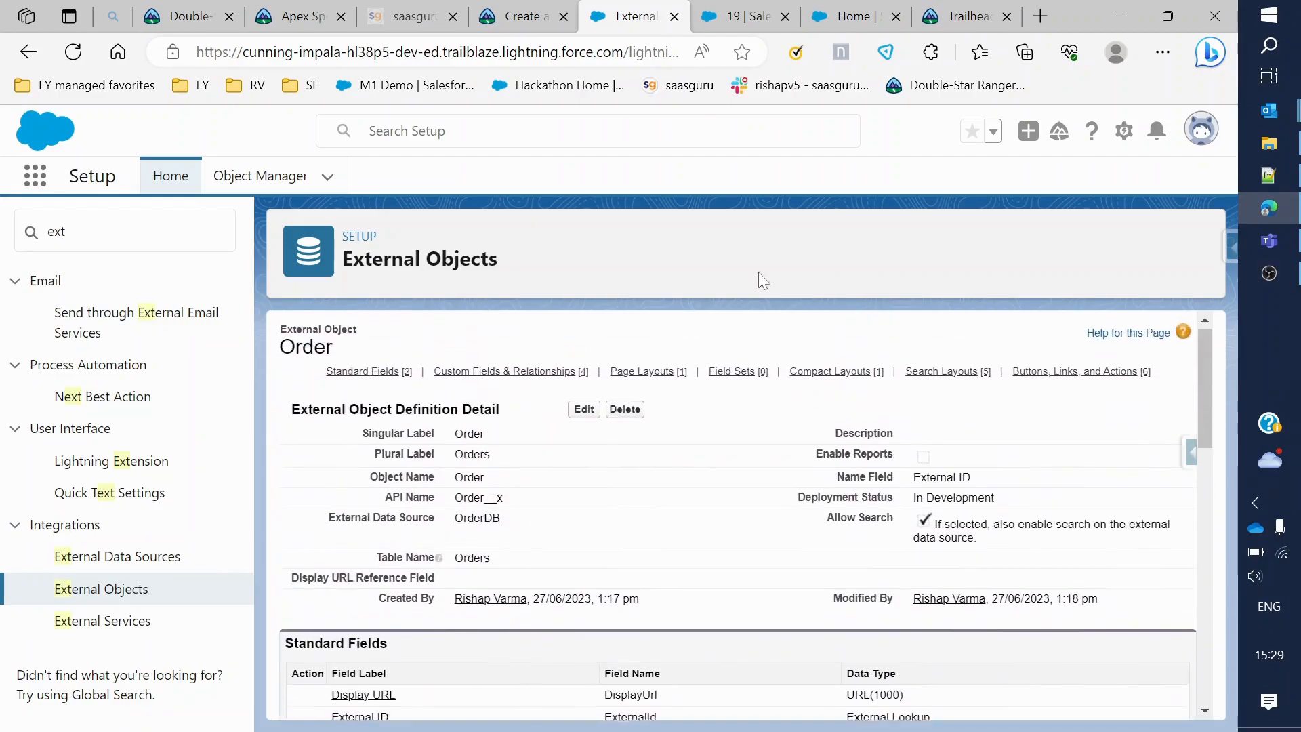
Examine the Order external object's page layouts, compact layouts, search layouts and definition details
{"action": "left_click", "coordinate": [640, 372]}
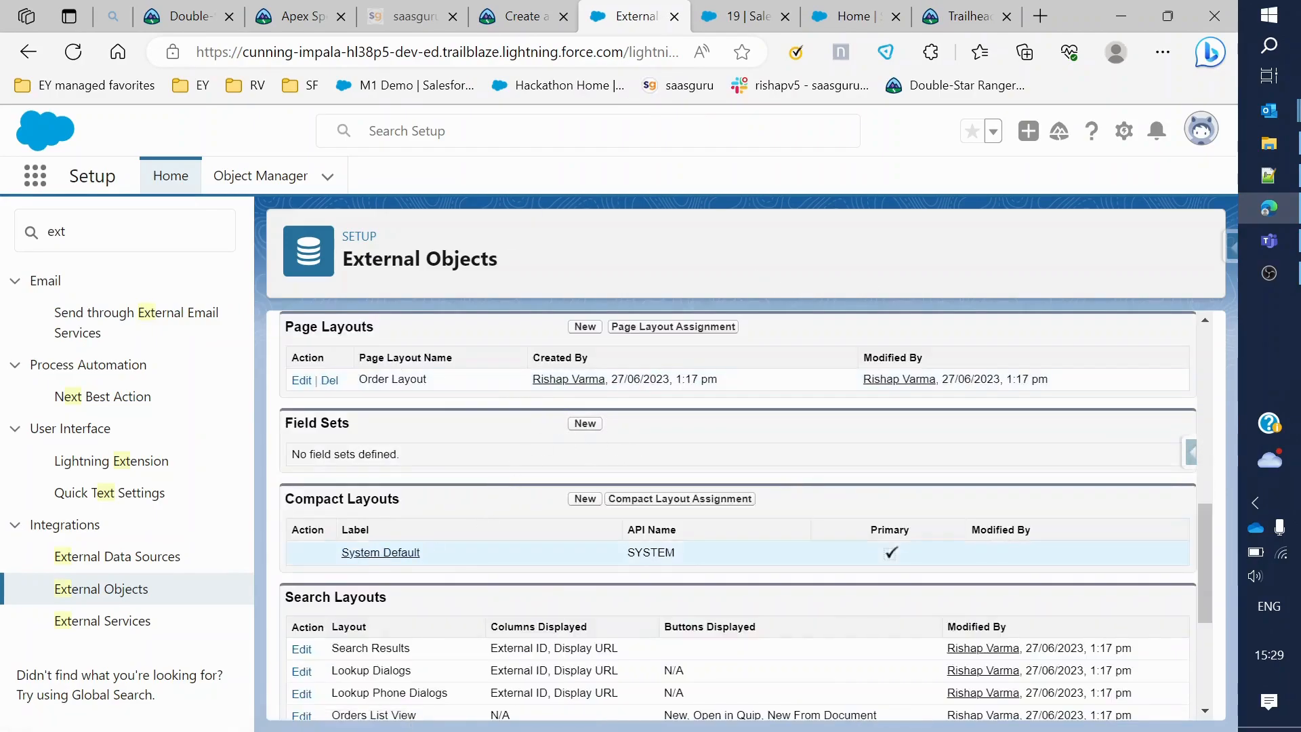
{"action": "scroll", "coordinate": [618, 486], "scroll_direction": "up", "scroll_amount": 10}
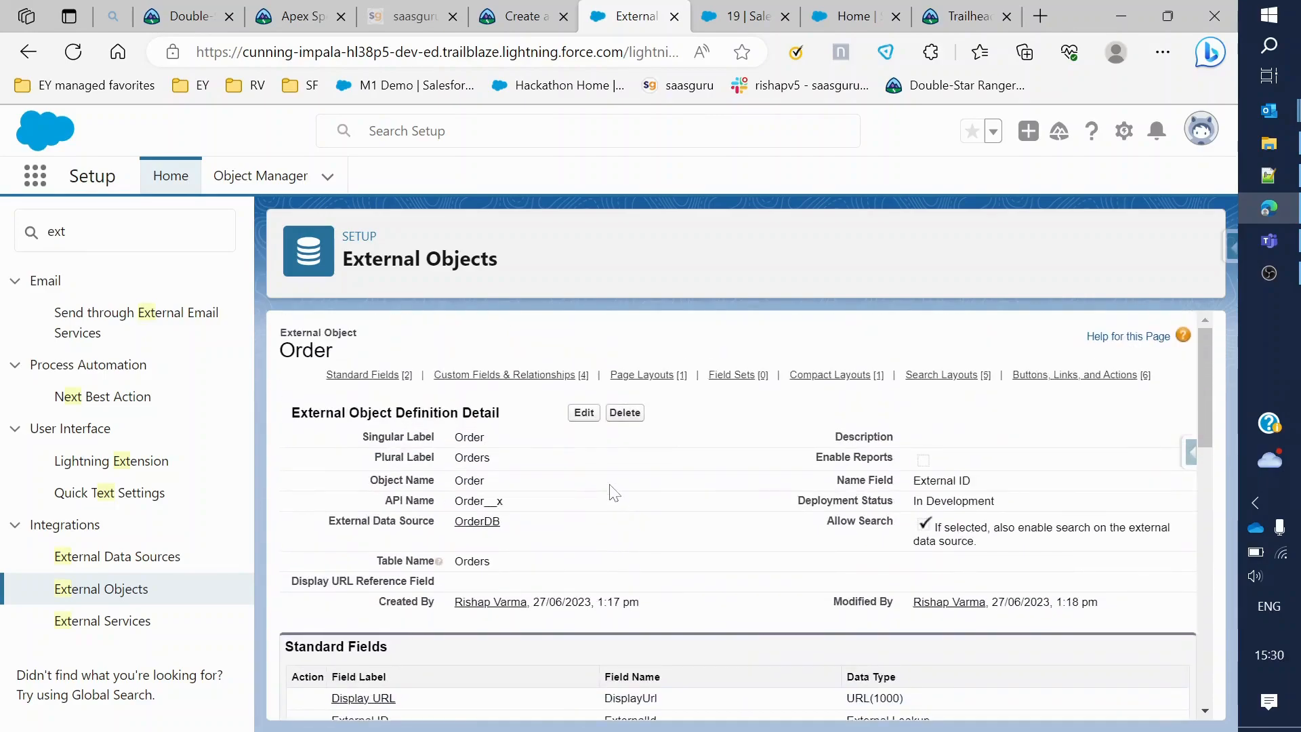
{"action": "scroll", "coordinate": [468, 526], "scroll_direction": "down", "scroll_amount": 2}
{"action": "scroll", "coordinate": [468, 526], "scroll_direction": "up", "scroll_amount": 2}
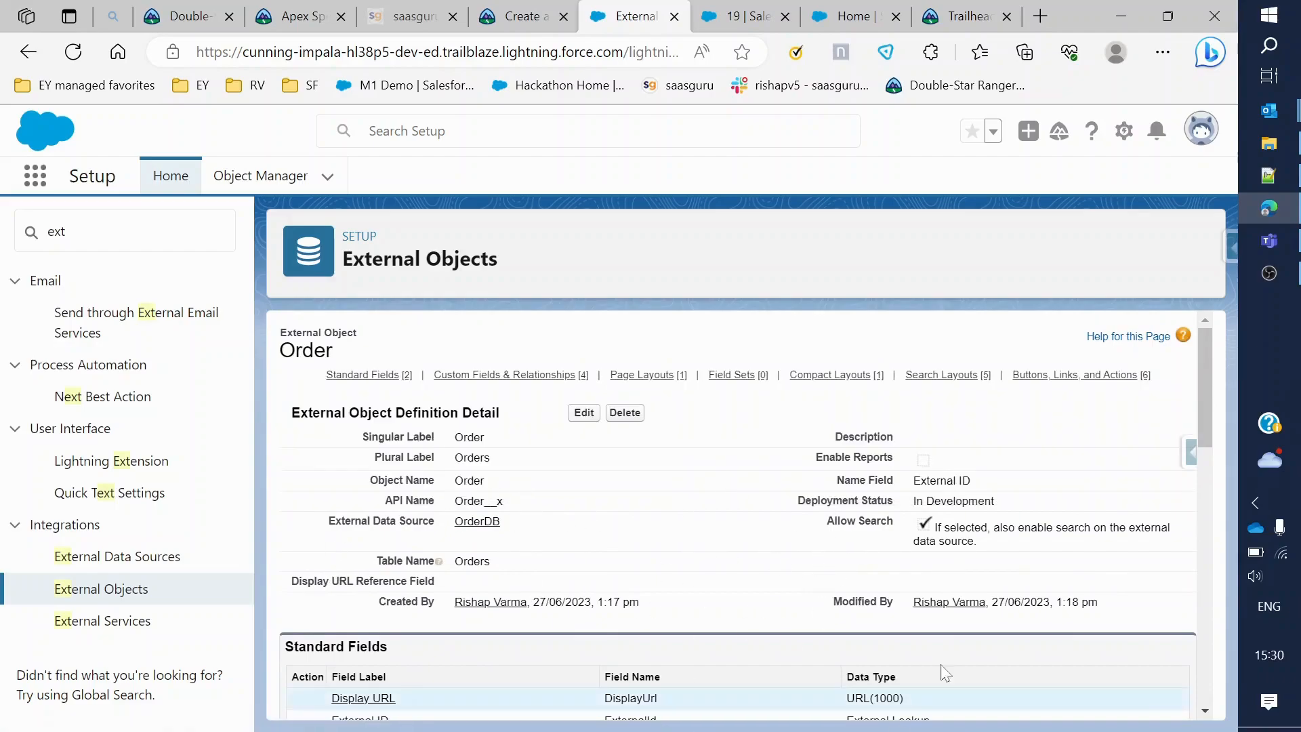
Read Trailhead instruction 10 on viewing an order's data and how external metadata is synchronized into Salesforce
{"action": "key", "text": "ctrl+shift+Tab"}
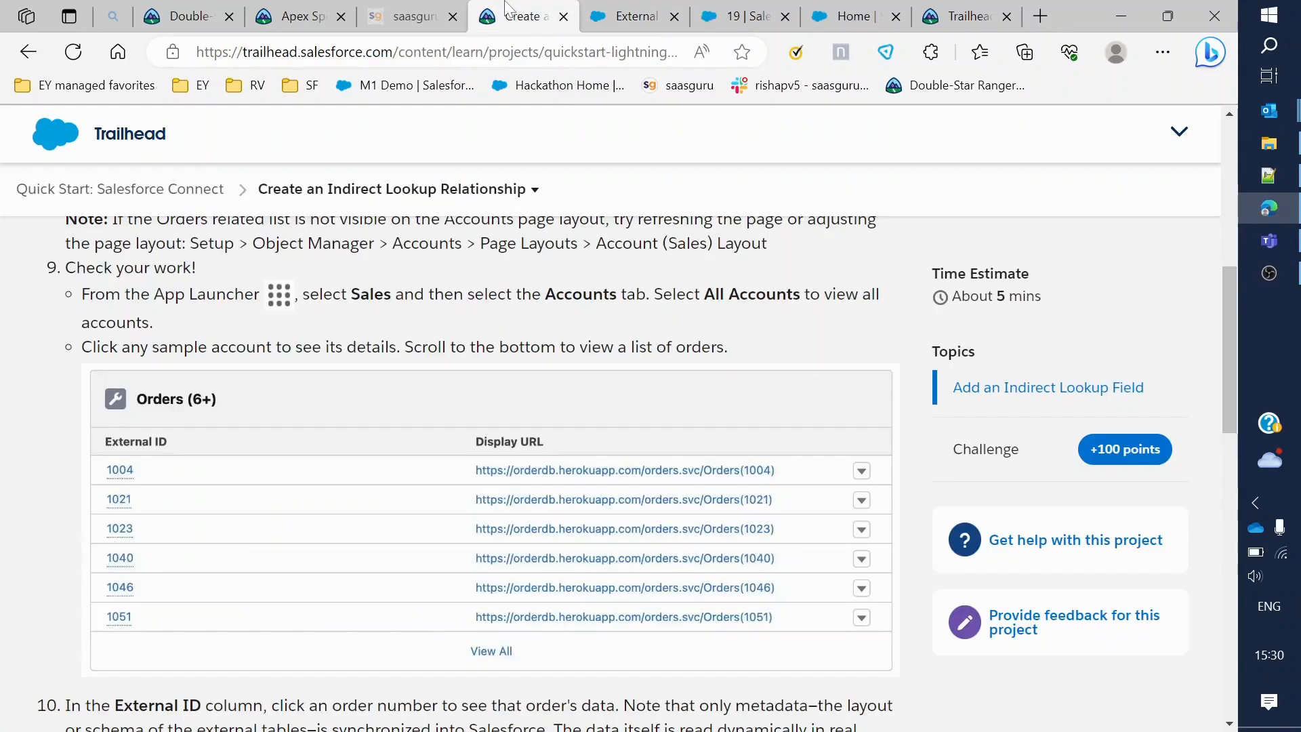
{"action": "scroll", "coordinate": [433, 569], "scroll_direction": "down", "scroll_amount": 6}
{"action": "scroll", "coordinate": [418, 571], "scroll_direction": "up", "scroll_amount": 3}
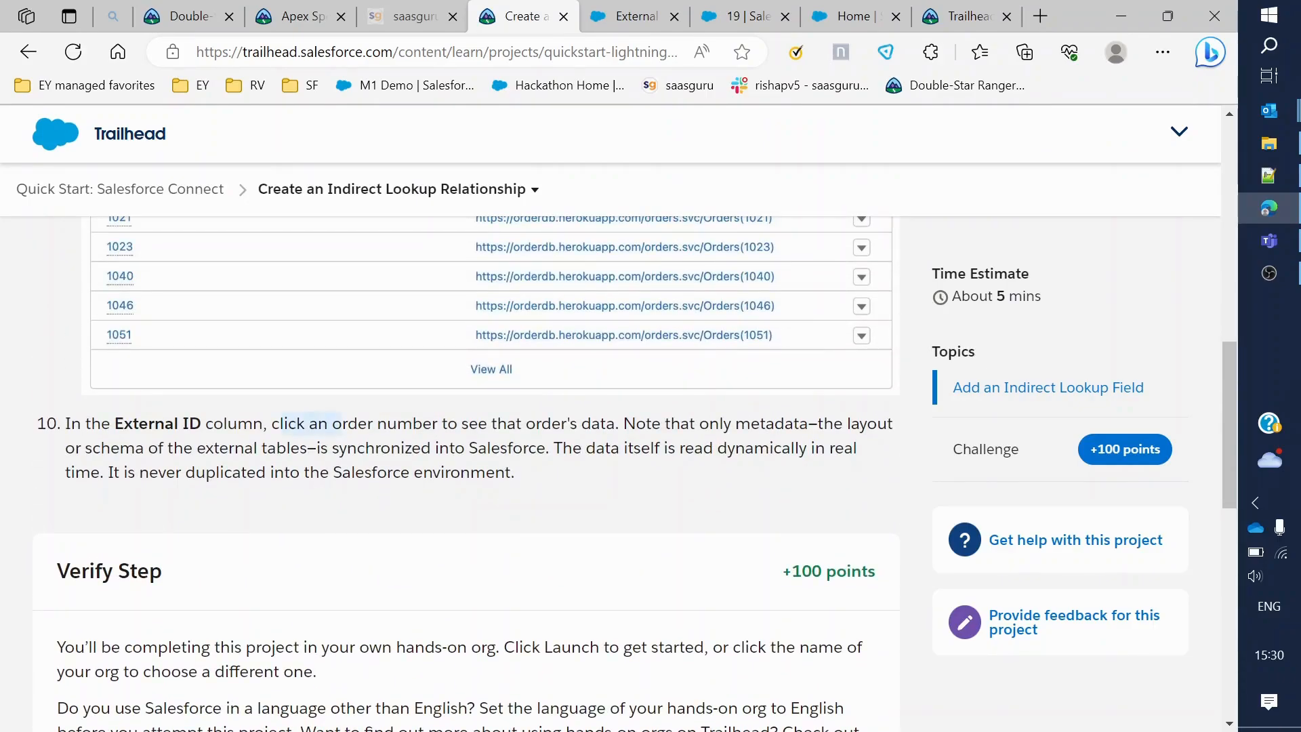
{"action": "scroll", "coordinate": [366, 429], "scroll_direction": "up", "scroll_amount": 2}
{"action": "scroll", "coordinate": [174, 392], "scroll_direction": "up", "scroll_amount": 1}
{"action": "scroll", "coordinate": [644, 682], "scroll_direction": "down", "scroll_amount": 2}
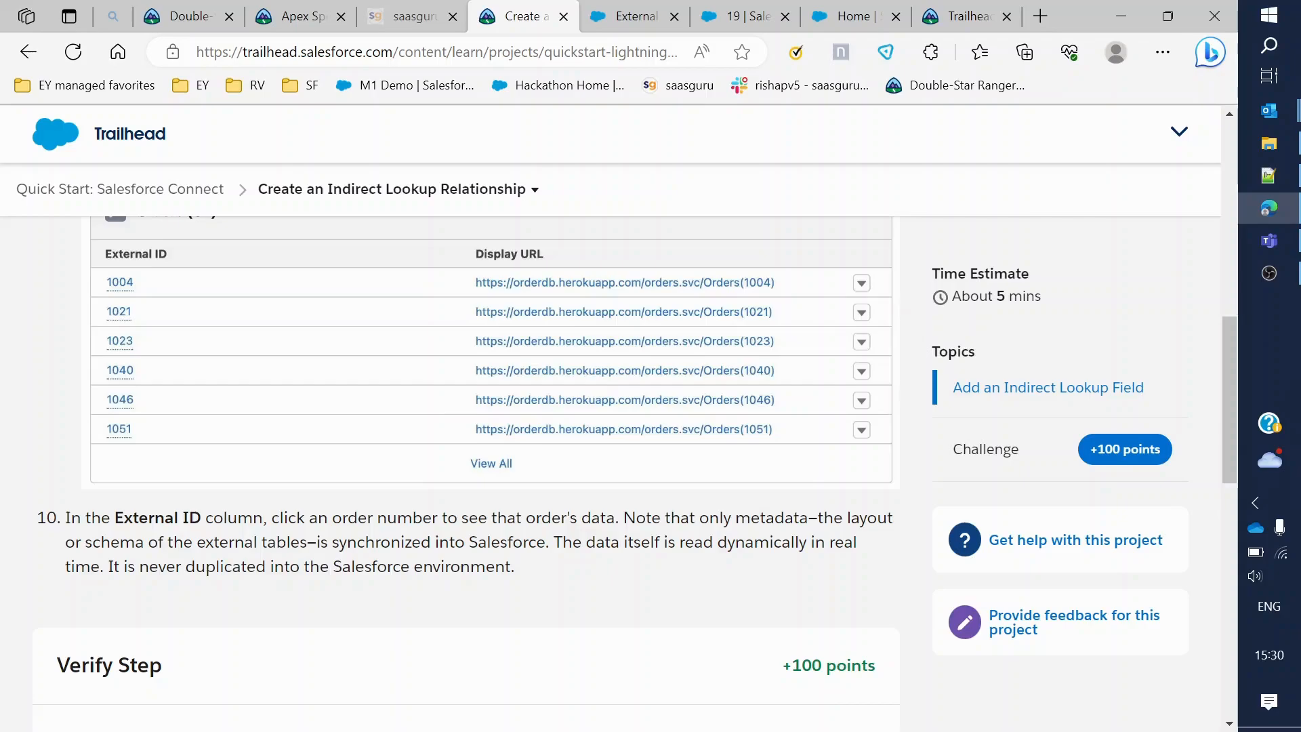
Return to the Order external object in Setup and review its standard fields, custom fields and relationships, and layouts
{"action": "left_click", "coordinate": [630, 16]}
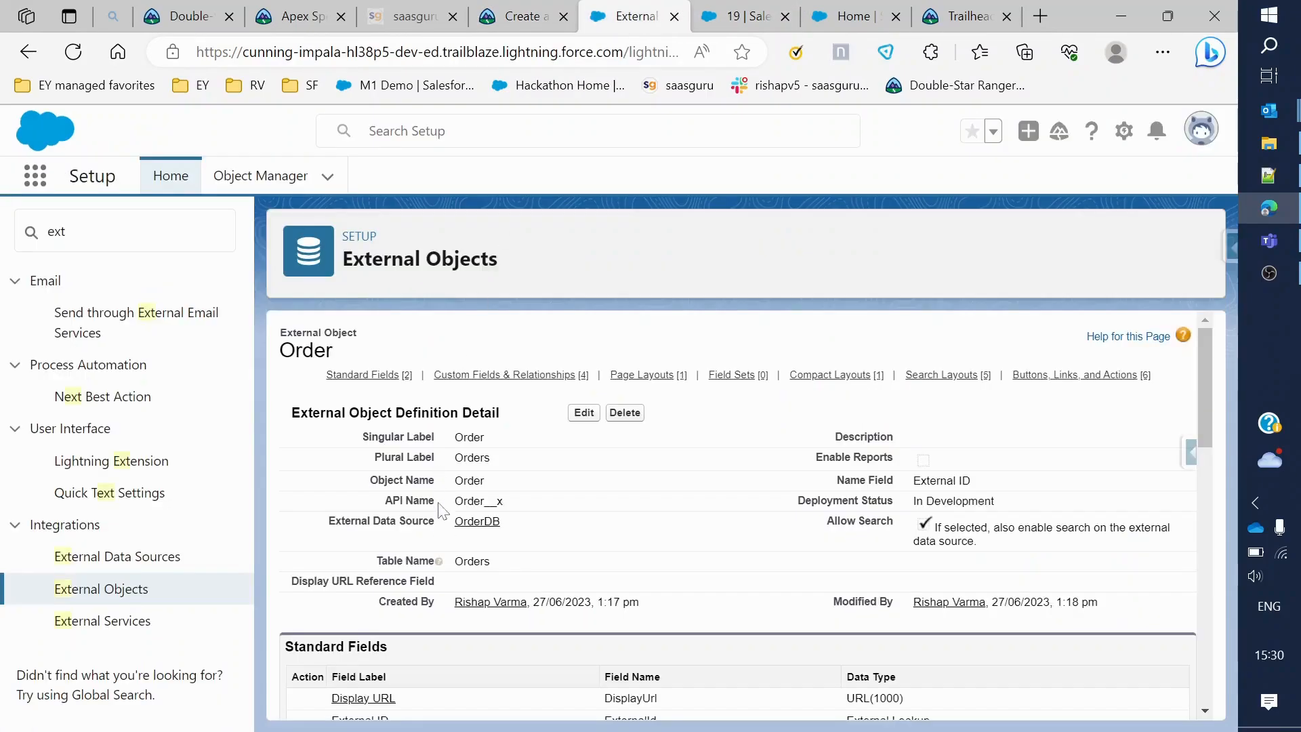
{"action": "scroll", "coordinate": [822, 616], "scroll_direction": "down", "scroll_amount": 4}
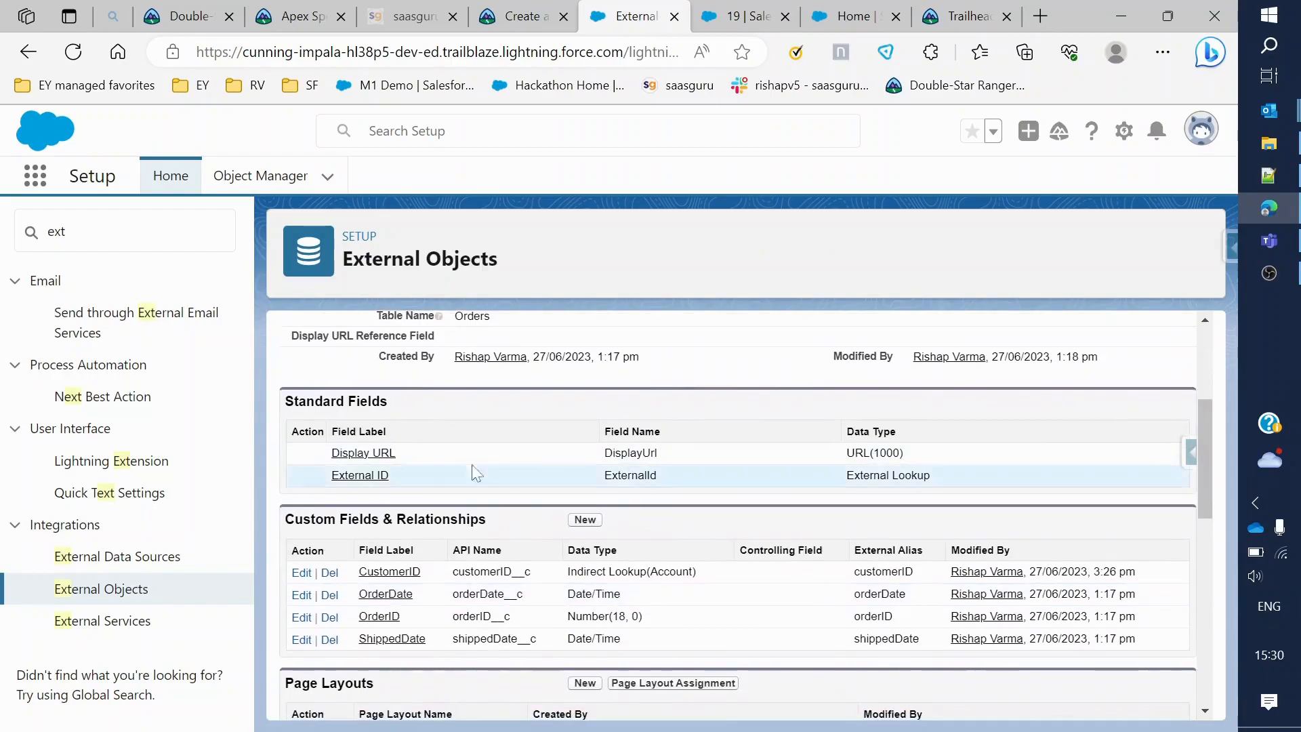
{"action": "scroll", "coordinate": [501, 575], "scroll_direction": "down", "scroll_amount": 10}
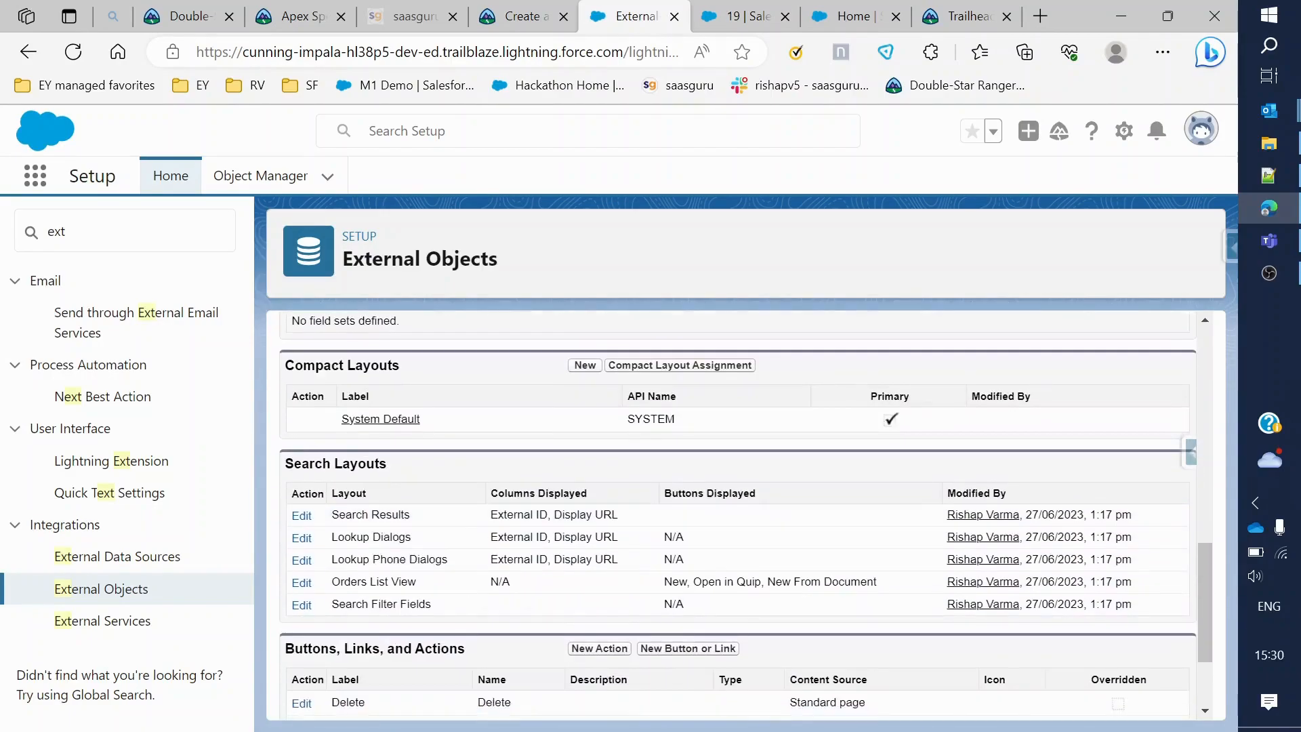
{"action": "scroll", "coordinate": [434, 466], "scroll_direction": "up", "scroll_amount": 2}
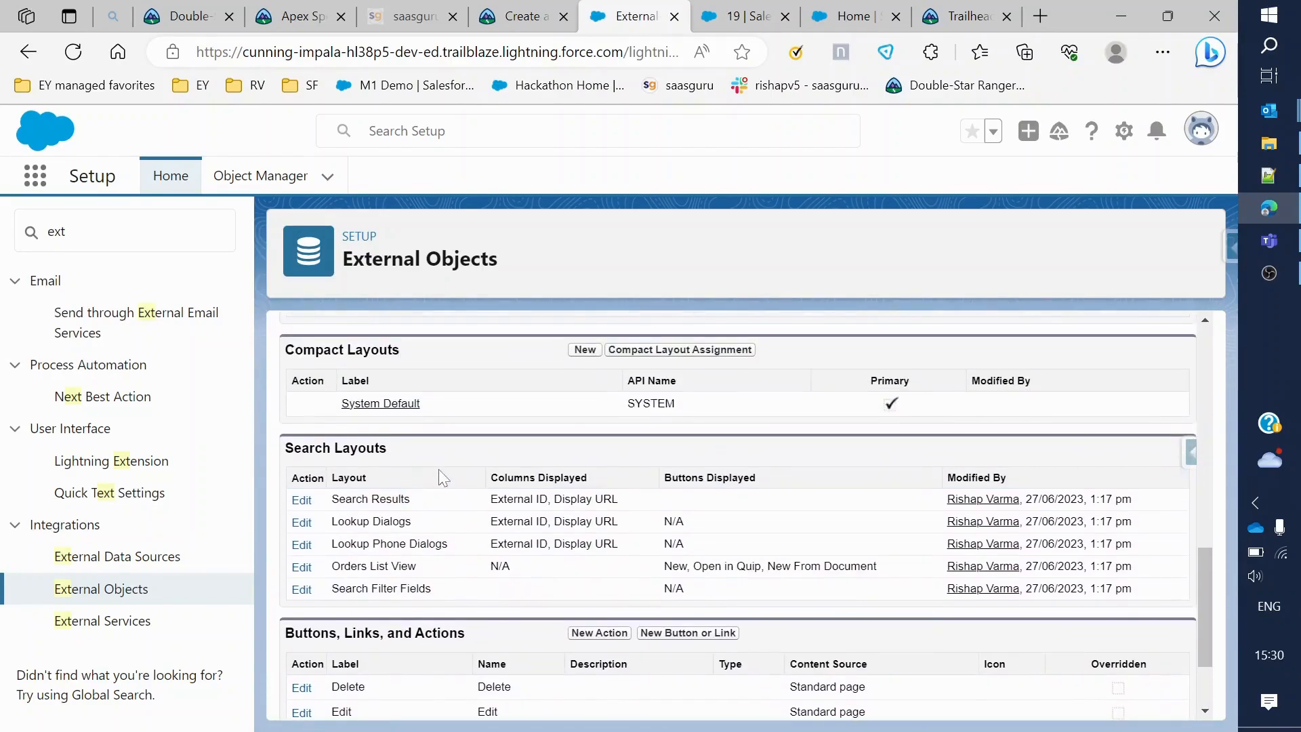
{"action": "scroll", "coordinate": [591, 498], "scroll_direction": "up", "scroll_amount": 12}
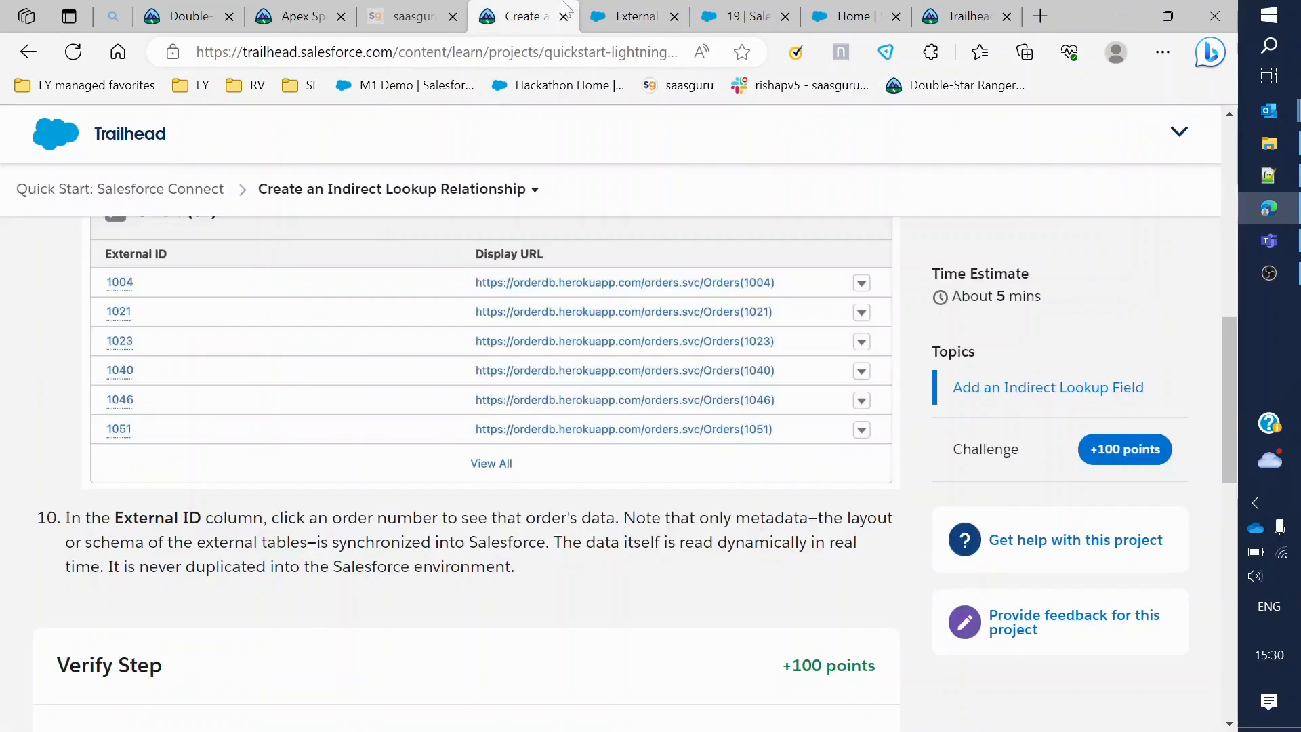
Return to the Trailhead Create an Indirect Lookup Relationship unit and submit its step for verification using Ranger Base Playground
{"action": "left_click", "coordinate": [542, 11]}
{"action": "scroll", "coordinate": [744, 565], "scroll_direction": "down", "scroll_amount": 1}
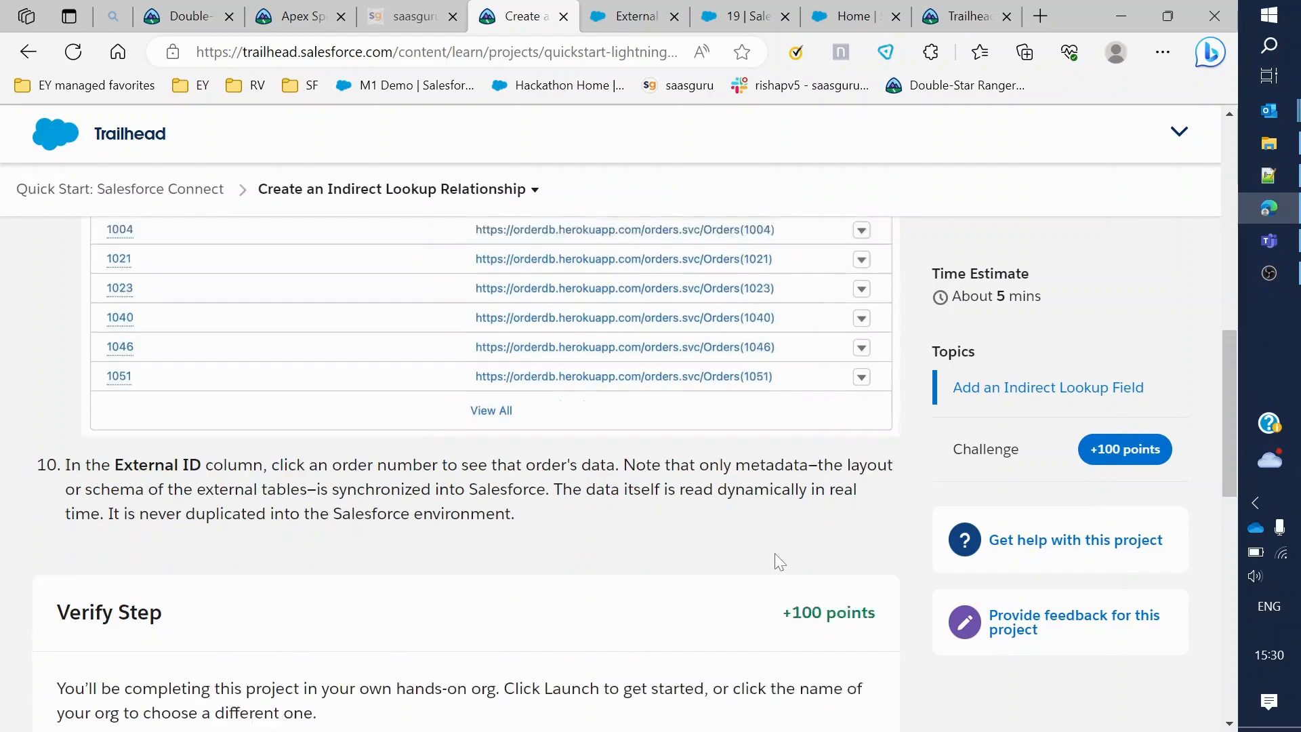
{"action": "scroll", "coordinate": [498, 603], "scroll_direction": "down", "scroll_amount": 3}
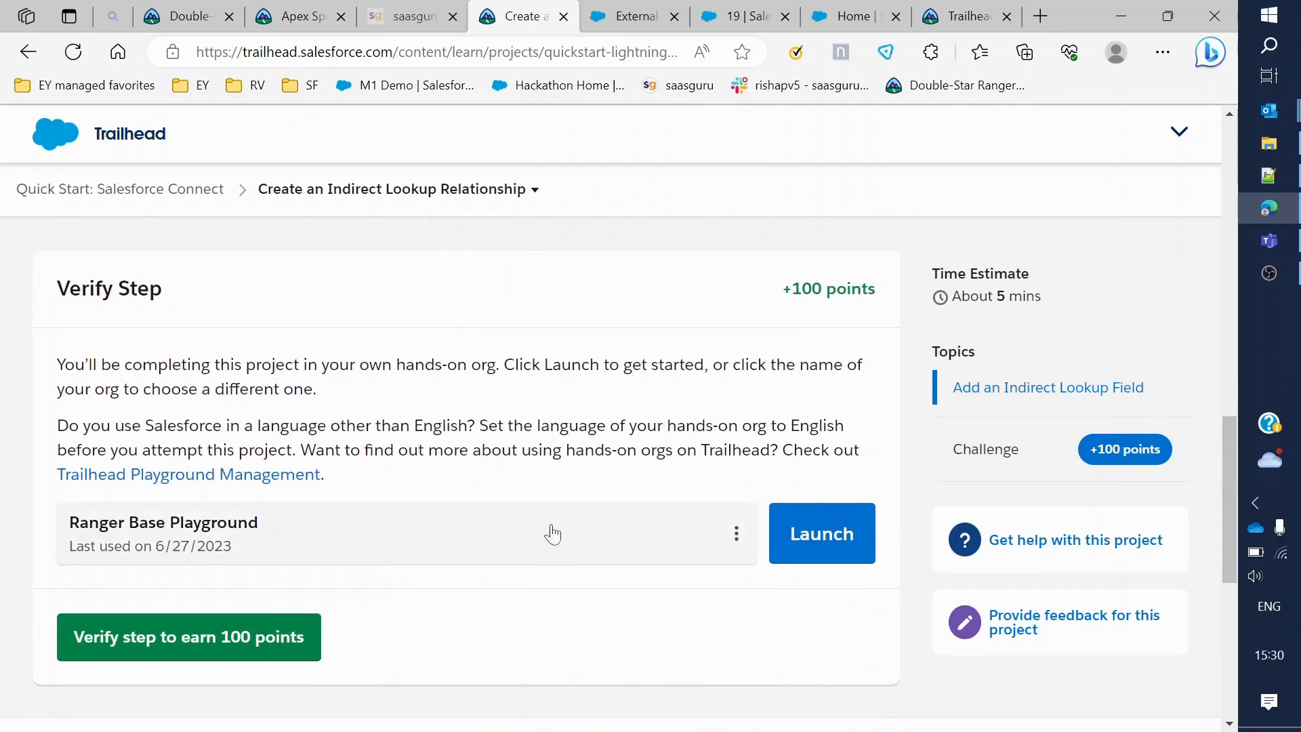
{"action": "scroll", "coordinate": [338, 488], "scroll_direction": "down", "scroll_amount": 3}
{"action": "scroll", "coordinate": [343, 540], "scroll_direction": "up", "scroll_amount": 15}
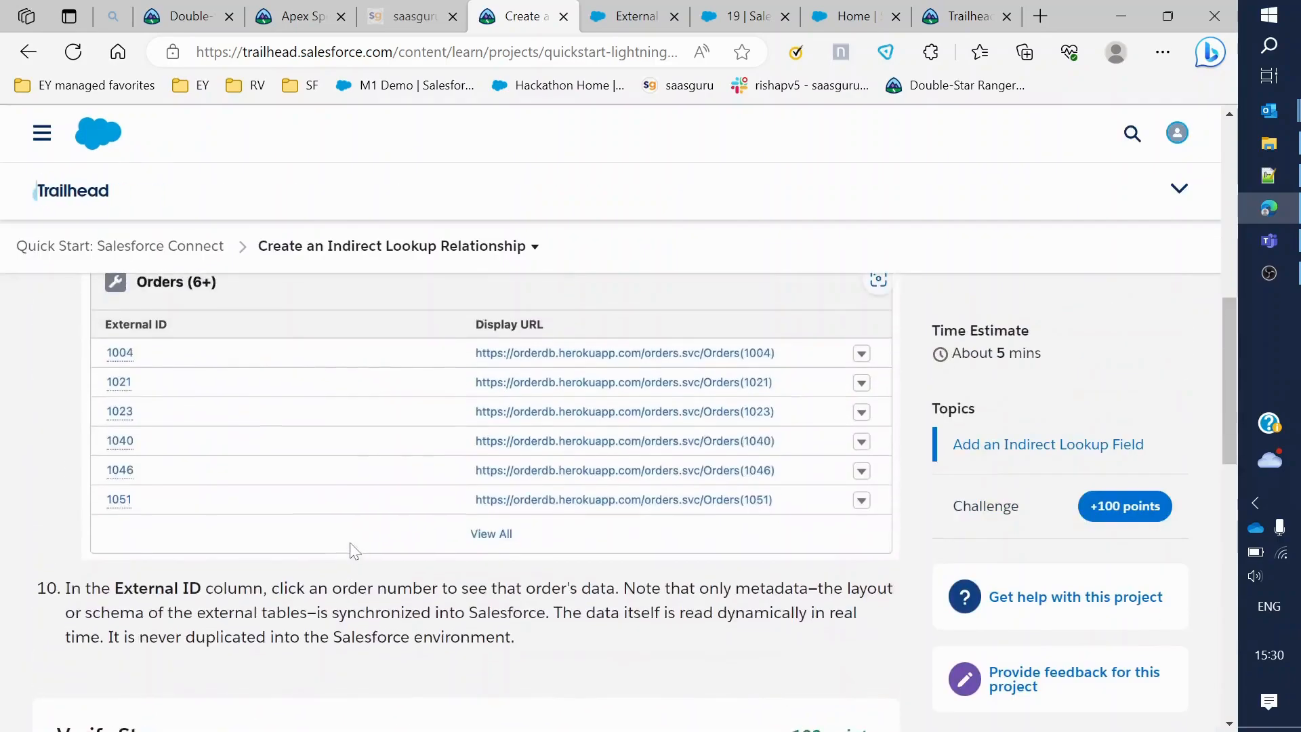
{"action": "scroll", "coordinate": [392, 586], "scroll_direction": "down", "scroll_amount": 10}
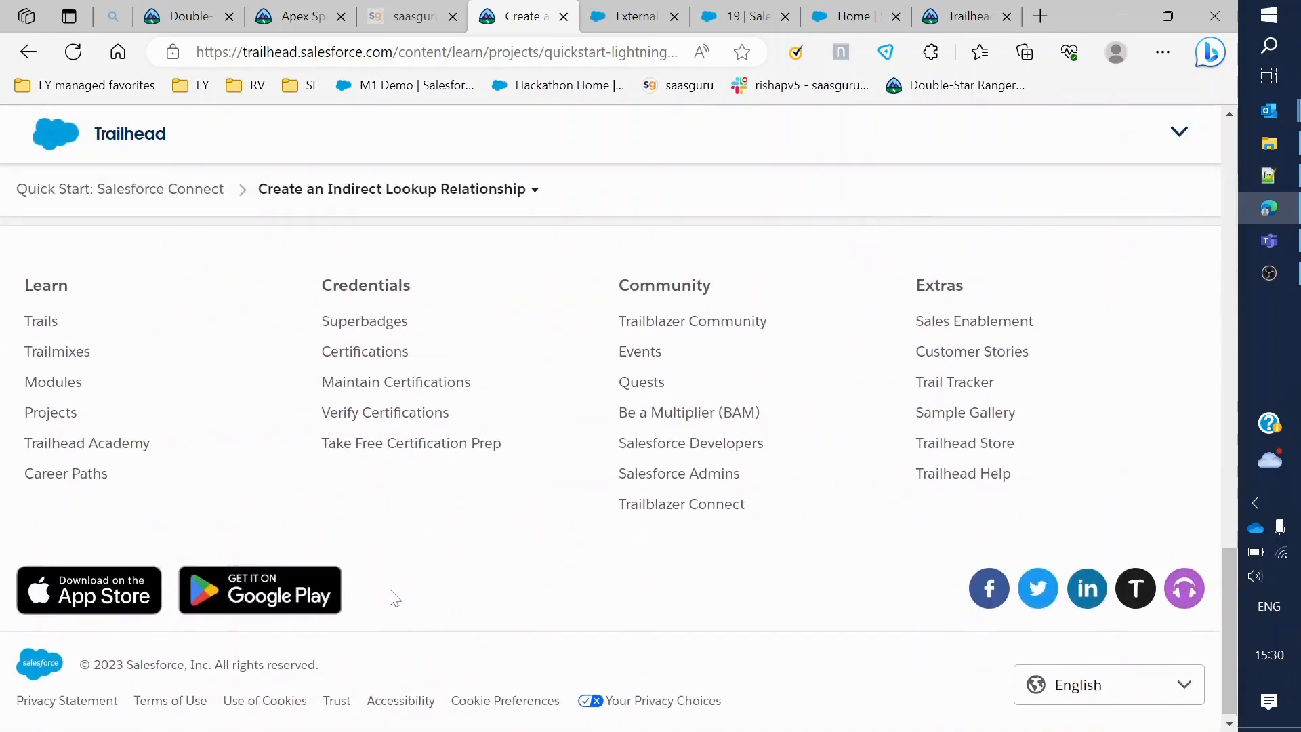
{"action": "scroll", "coordinate": [392, 589], "scroll_direction": "up", "scroll_amount": 5}
{"action": "scroll", "coordinate": [237, 521], "scroll_direction": "up", "scroll_amount": 3}
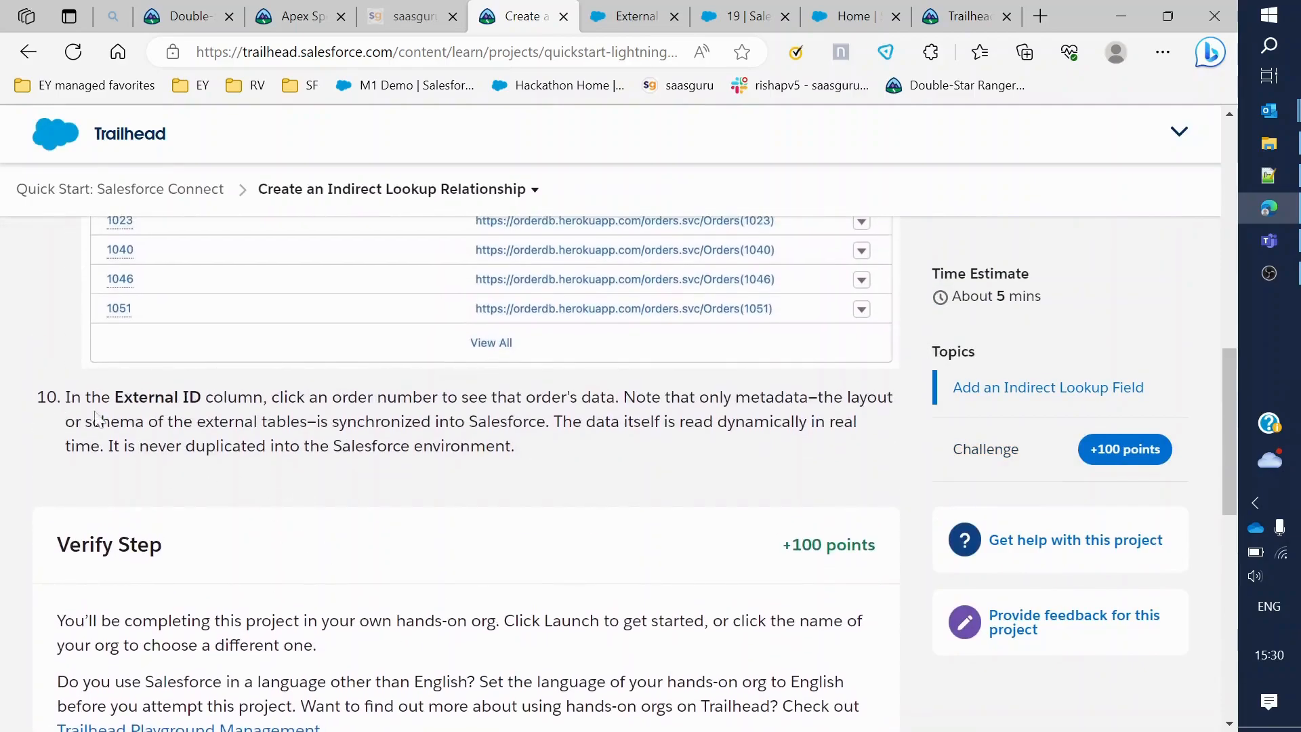
{"action": "scroll", "coordinate": [197, 508], "scroll_direction": "down", "scroll_amount": 5}
{"action": "left_click", "coordinate": [199, 515]}
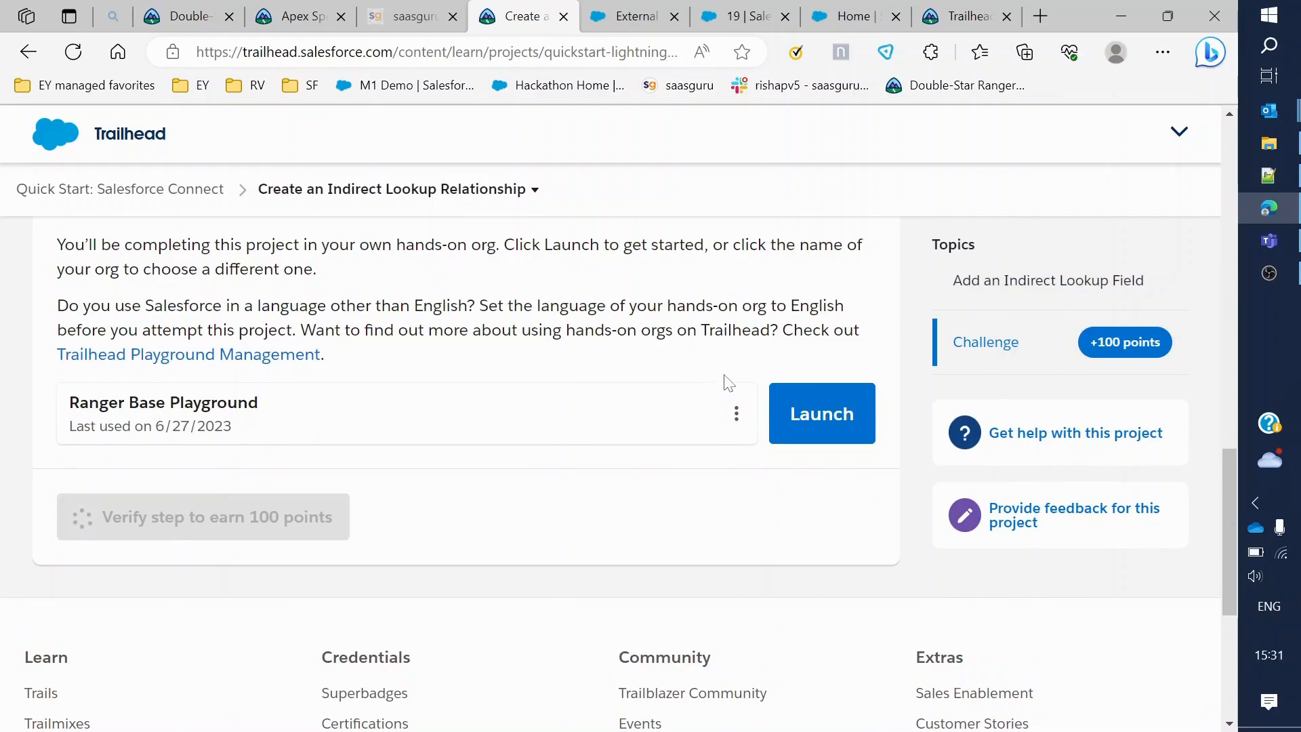
{"action": "scroll", "coordinate": [729, 382], "scroll_direction": "up", "scroll_amount": 6}
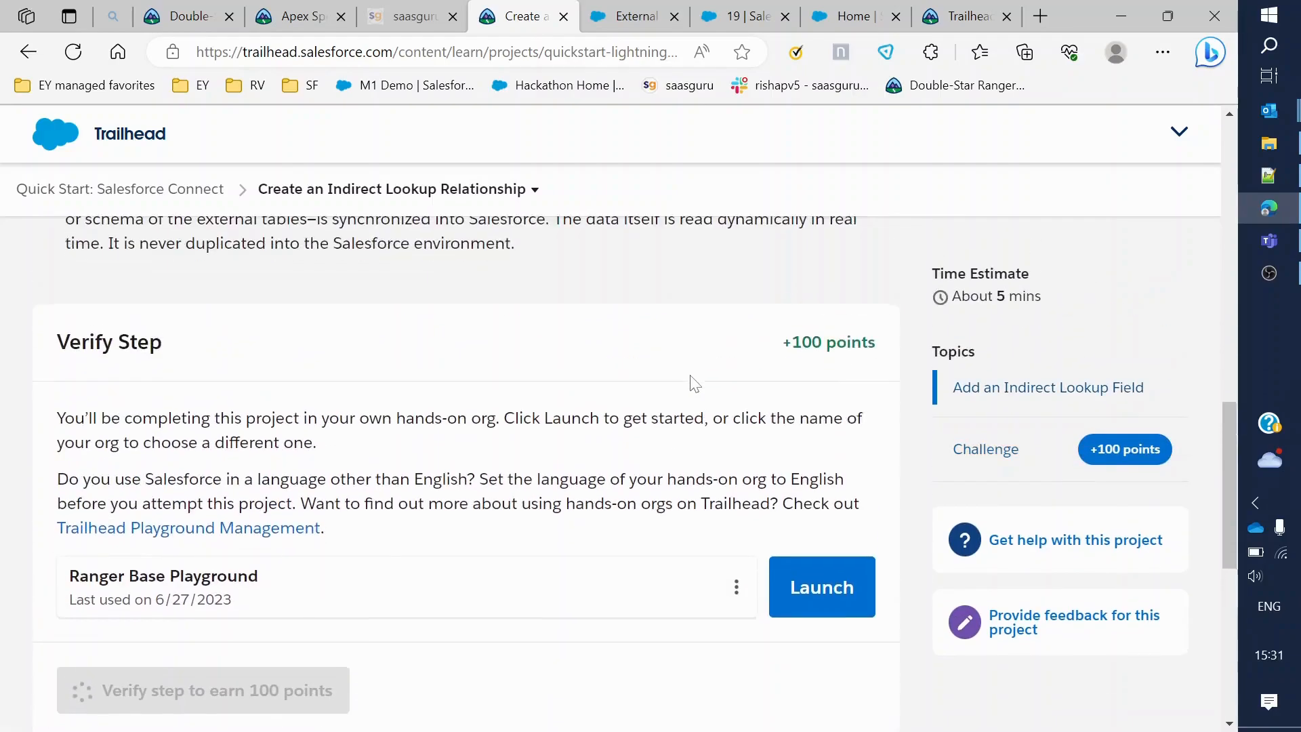
{"action": "scroll", "coordinate": [488, 407], "scroll_direction": "down", "scroll_amount": 3}
{"action": "scroll", "coordinate": [483, 452], "scroll_direction": "down", "scroll_amount": 3}
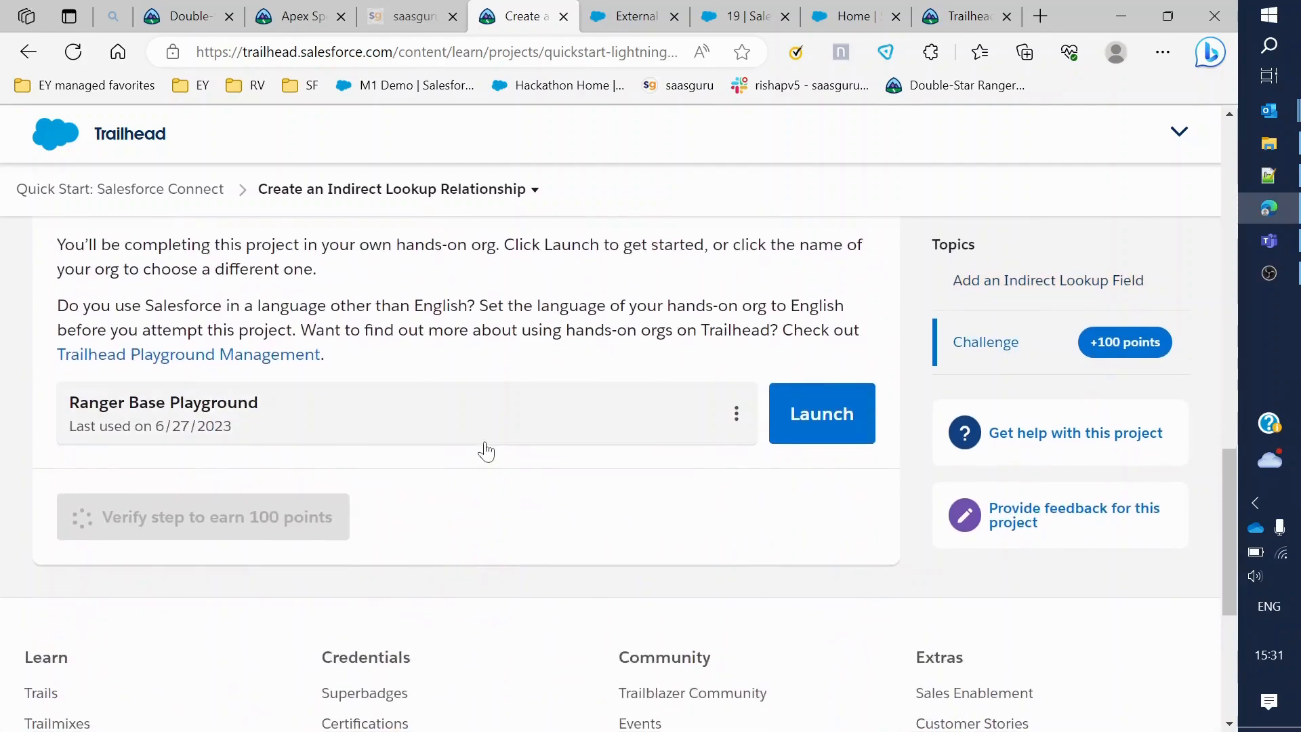